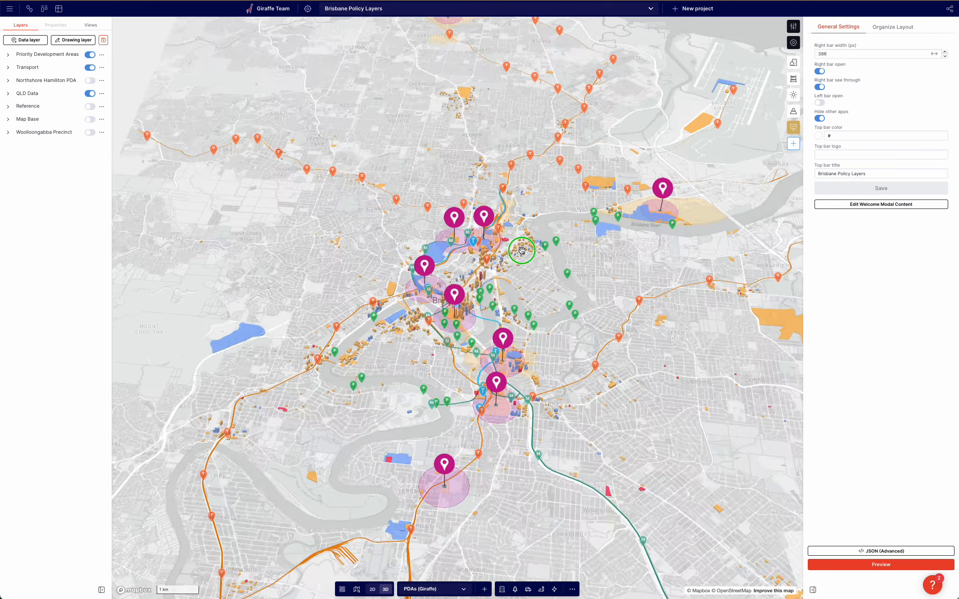
# Preview the project and step through the Transport Infrastructure and Strategic Development + Investment story sections.
pyautogui.click(881, 564)
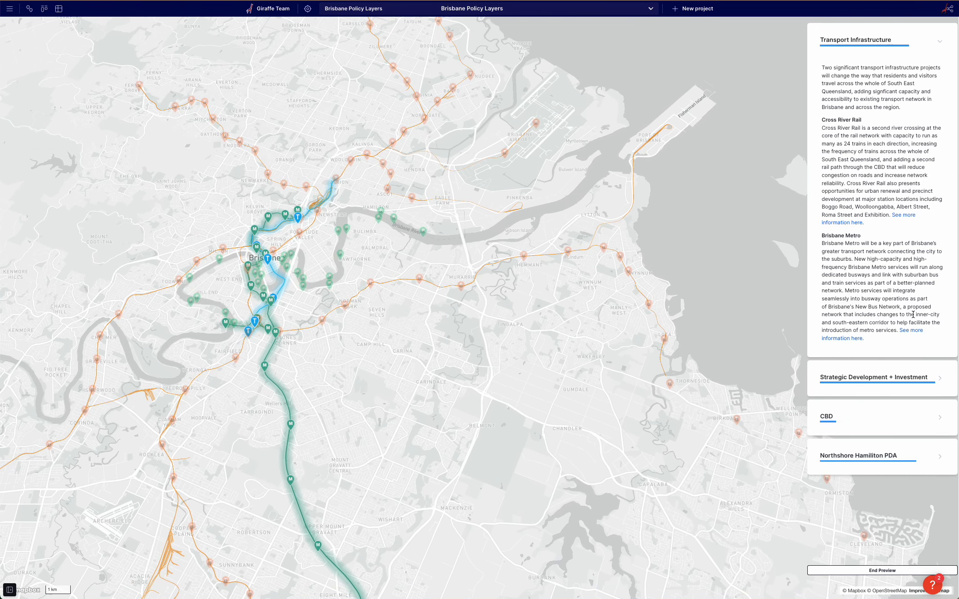
pyautogui.click(933, 380)
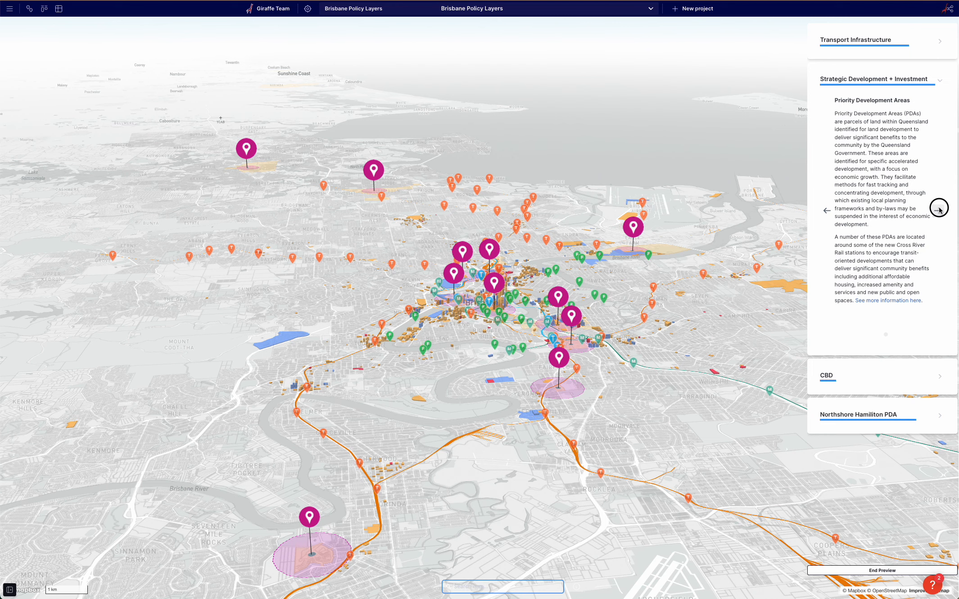
pyautogui.click(937, 211)
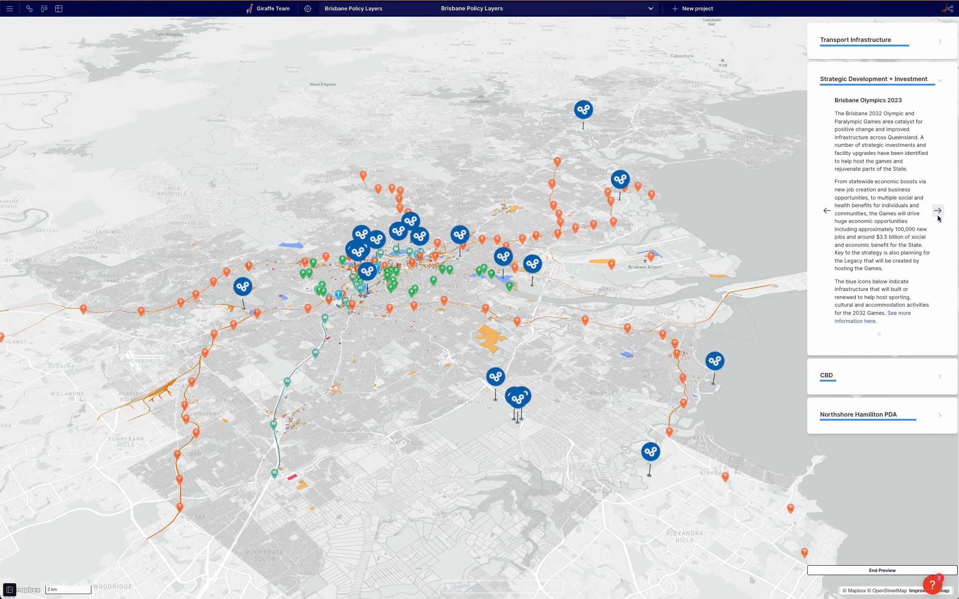
pyautogui.click(938, 210)
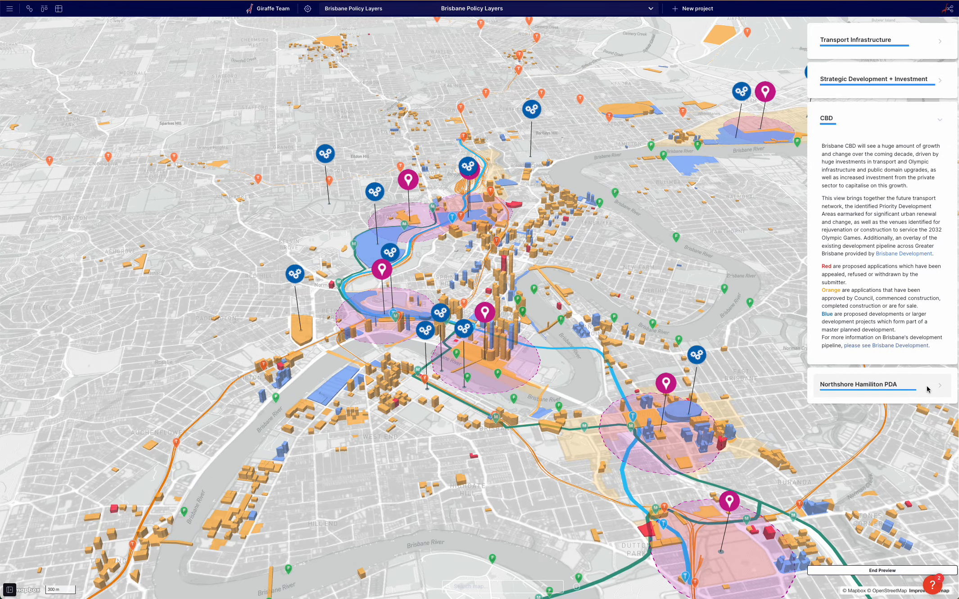
# Browse the Northshore Hamilton PDA and Strategic Development + Investment sections, then end the preview.
pyautogui.click(927, 388)
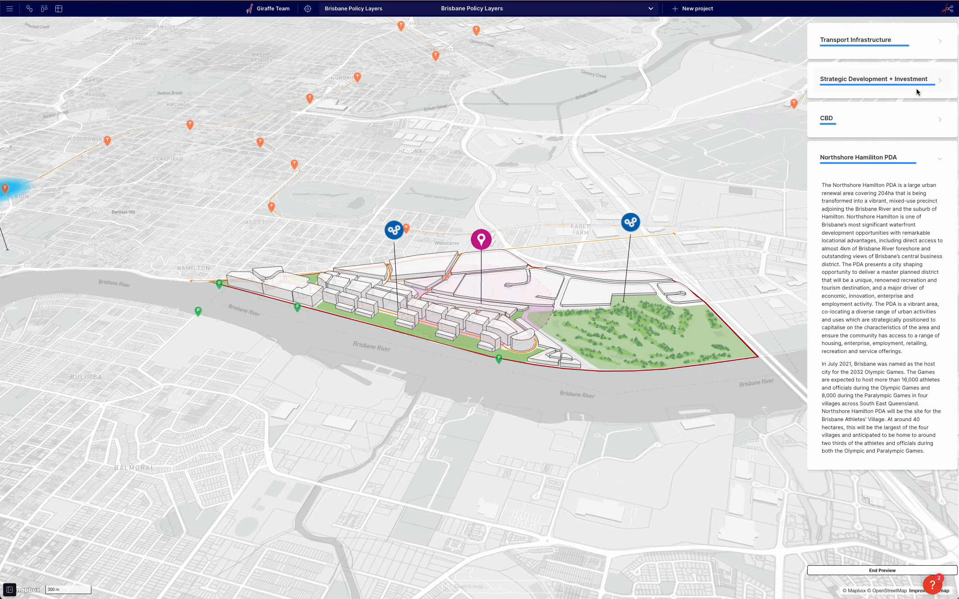
pyautogui.click(855, 81)
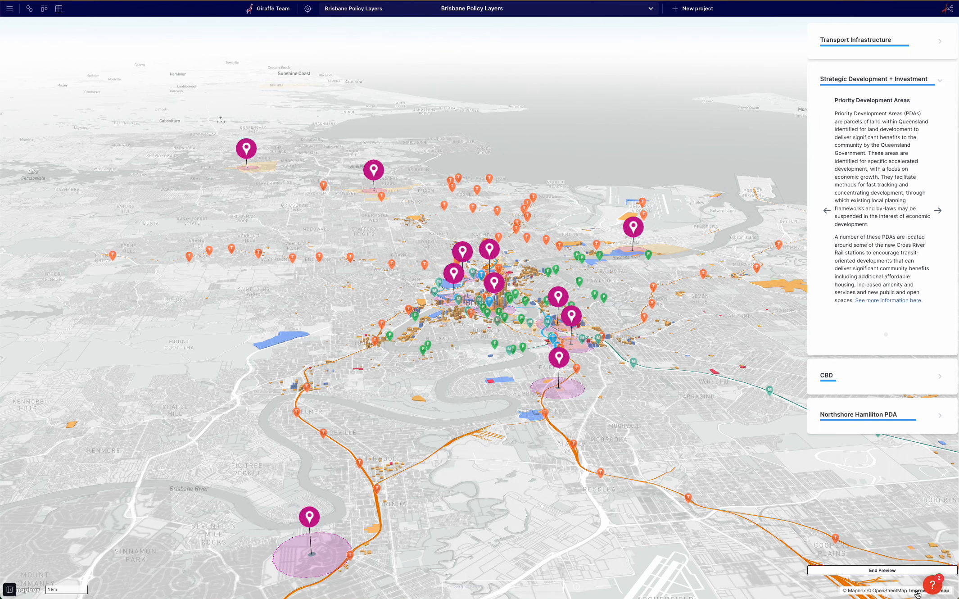
pyautogui.click(858, 570)
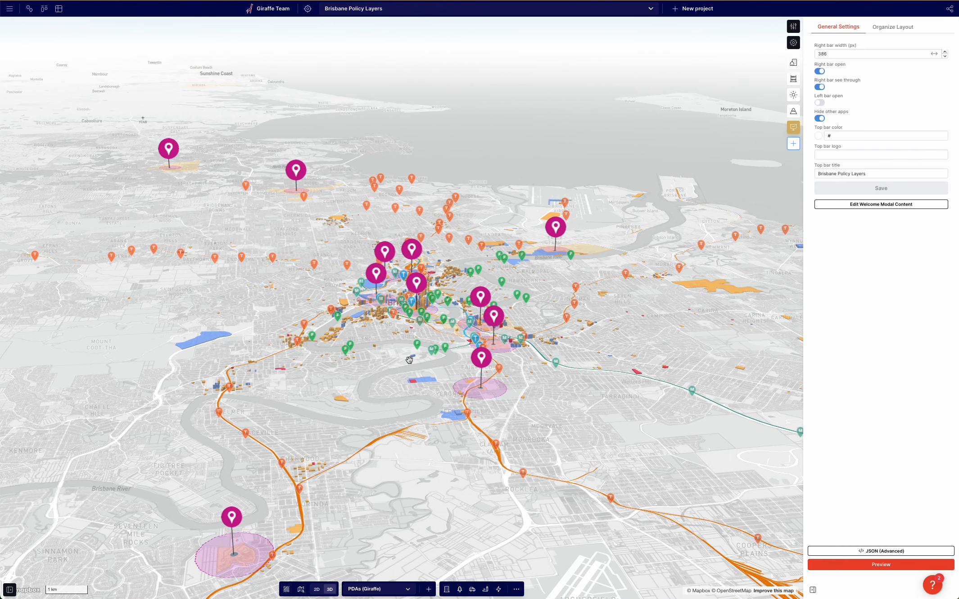
# Open the layers panel and zoom the map into the Woolloongabba area.
pyautogui.moveTo(406, 355); pyautogui.dragTo(414, 387, button='right')
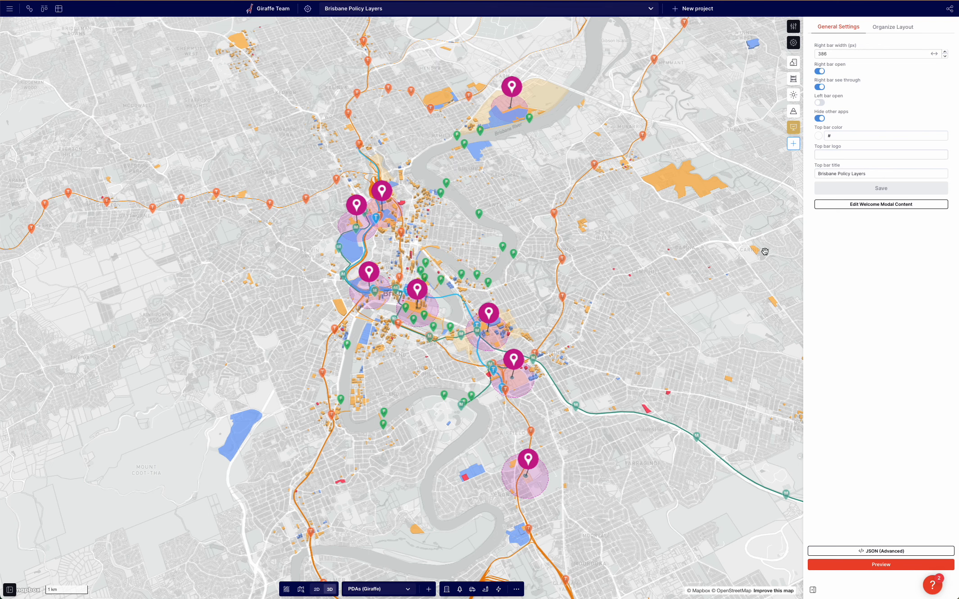
pyautogui.click(8, 590)
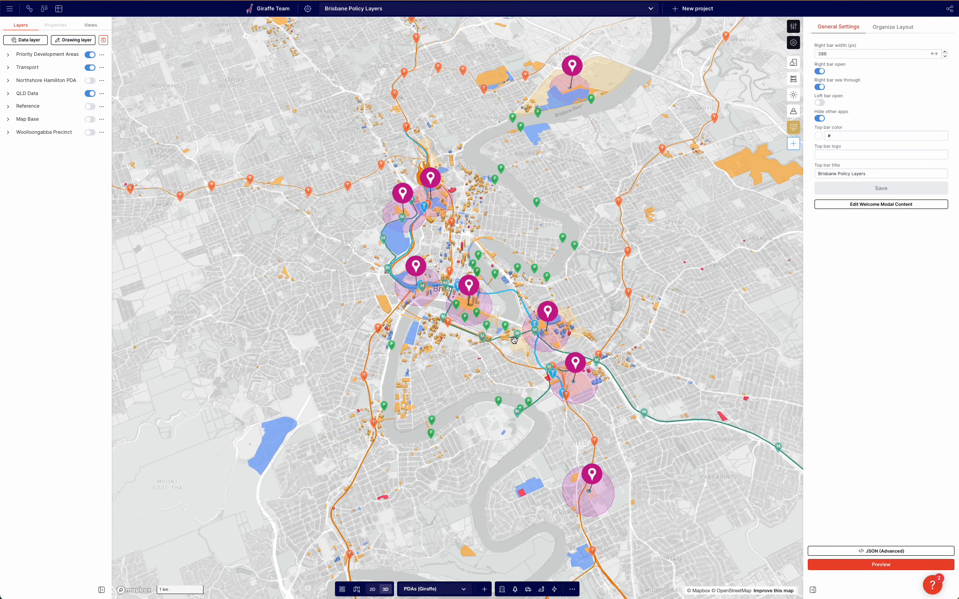
pyautogui.scroll(3, 513, 340)
pyautogui.scroll(3, 516, 355)
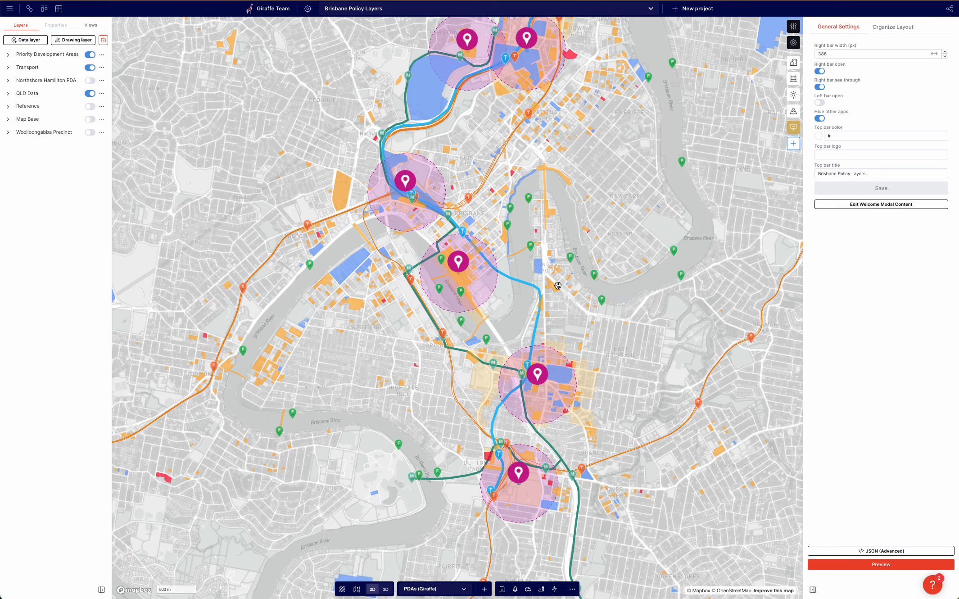
pyautogui.moveTo(558, 285); pyautogui.dragTo(518, 255)
pyautogui.scroll(5, 499, 355)
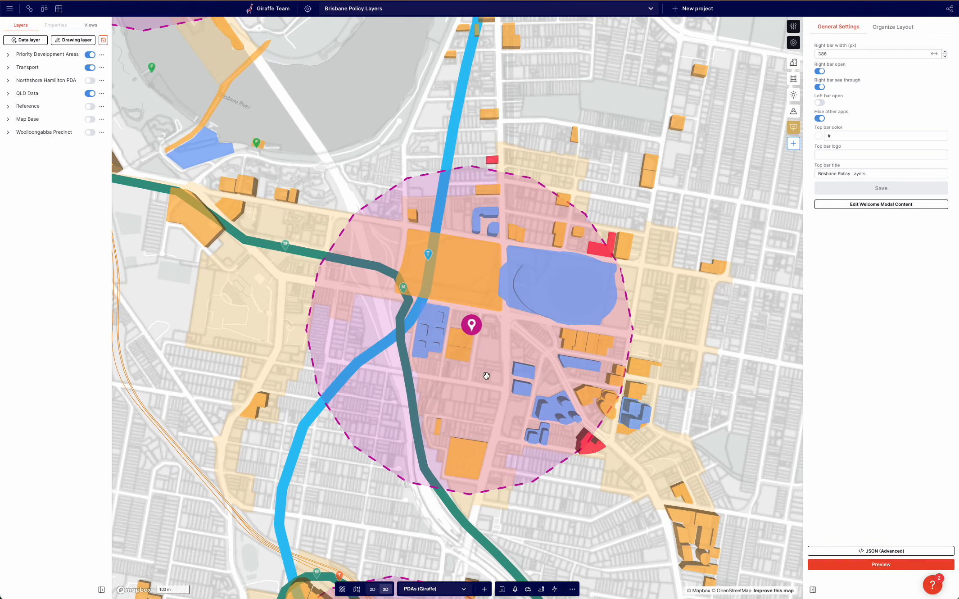
# Tilt the map into a 3D view around the Woolloongabba PDA and hide the settings panel.
pyautogui.moveTo(486, 376); pyautogui.dragTo(523, 309, button='right')
pyautogui.moveTo(522, 301); pyautogui.dragTo(527, 340)
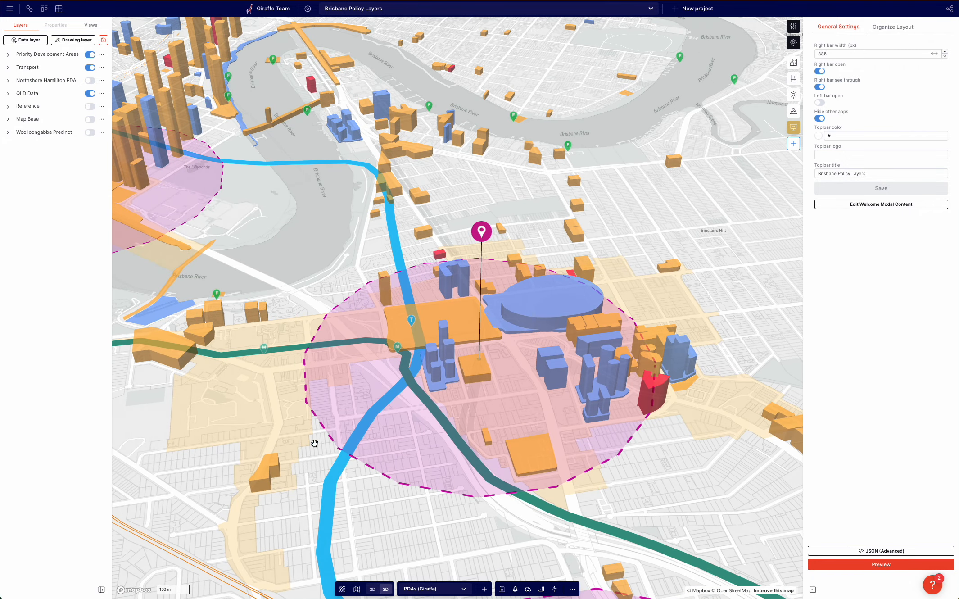
pyautogui.moveTo(314, 443); pyautogui.dragTo(261, 388)
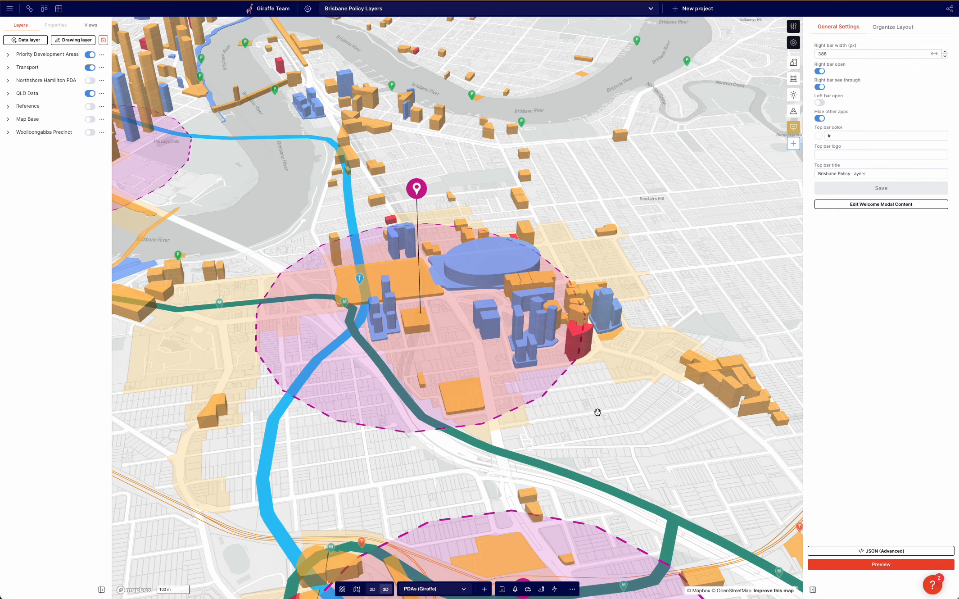
pyautogui.scroll(-2, 595, 405)
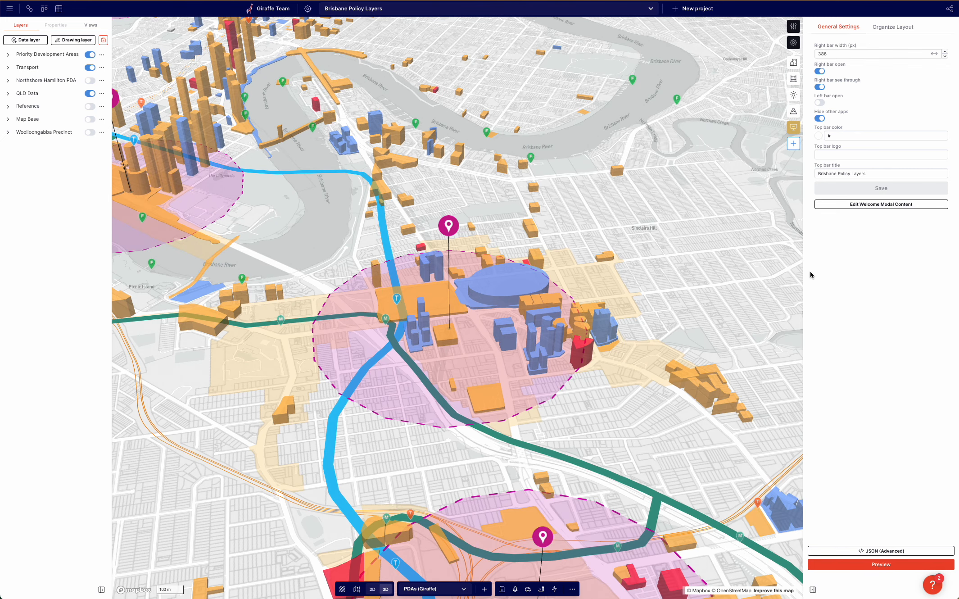
pyautogui.click(812, 589)
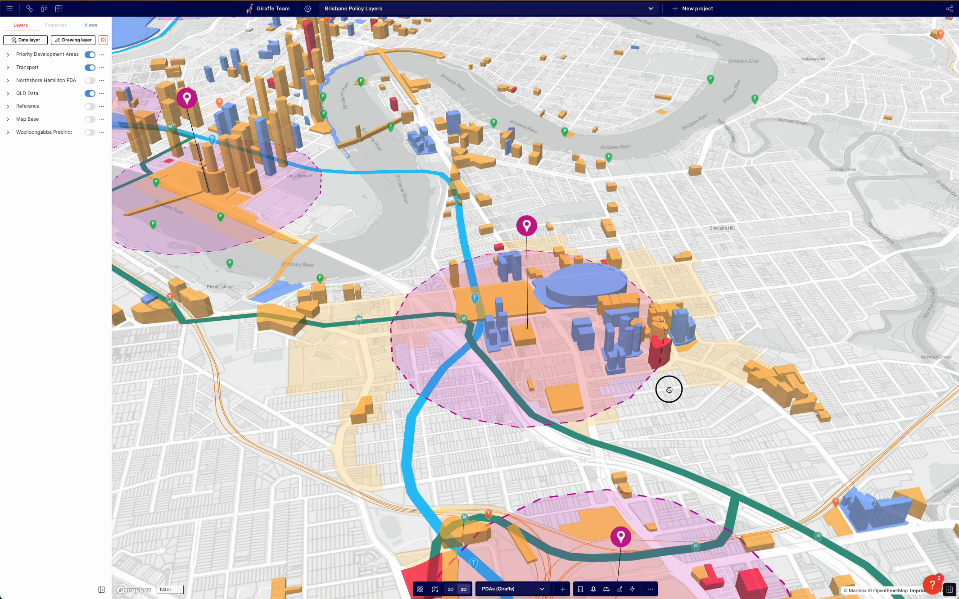
pyautogui.moveTo(669, 390); pyautogui.dragTo(630, 391)
pyautogui.moveTo(630, 392); pyautogui.dragTo(627, 403, button='right')
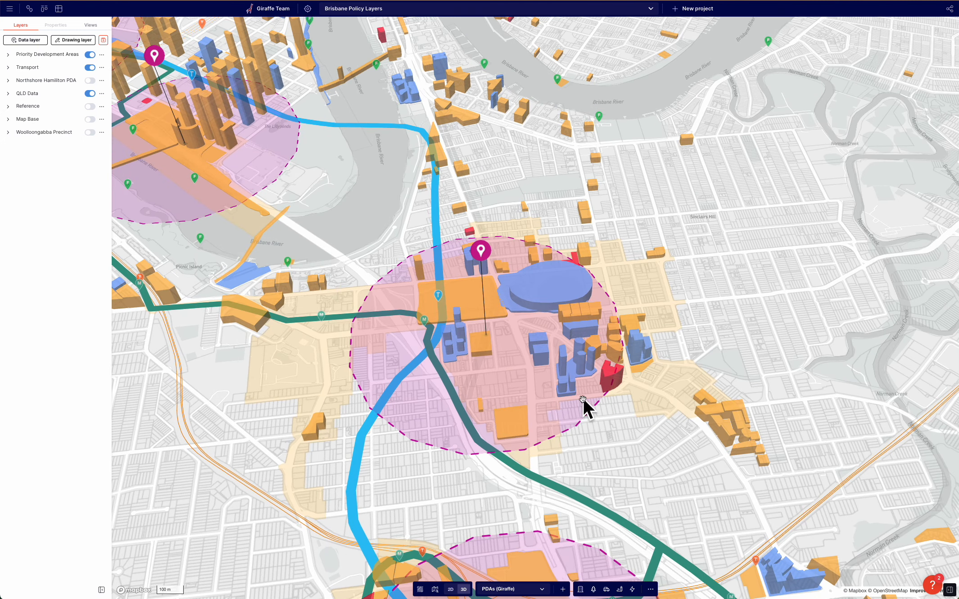
pyautogui.scroll(-1, 338, 106)
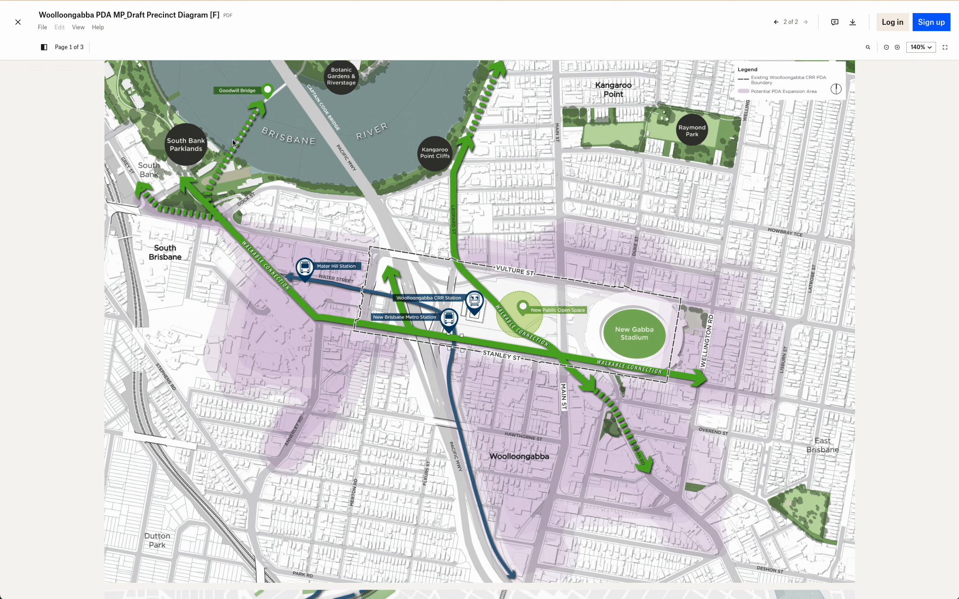
# Examine the Woolloongabba PDA MP_Draft Precinct Diagram [F] PDF.
pyautogui.scroll(1, 233, 143)
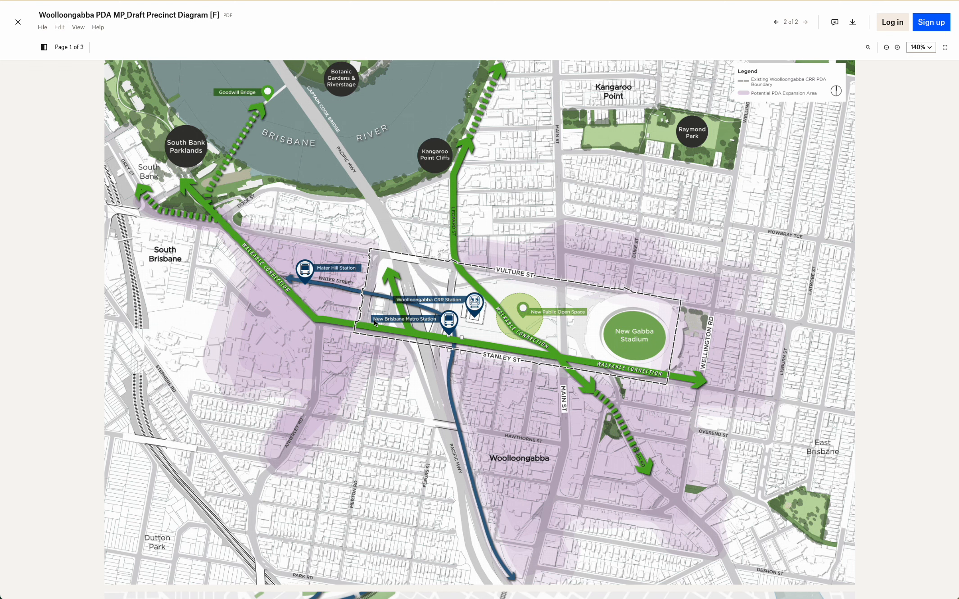
pyautogui.scroll(1, 374, 319)
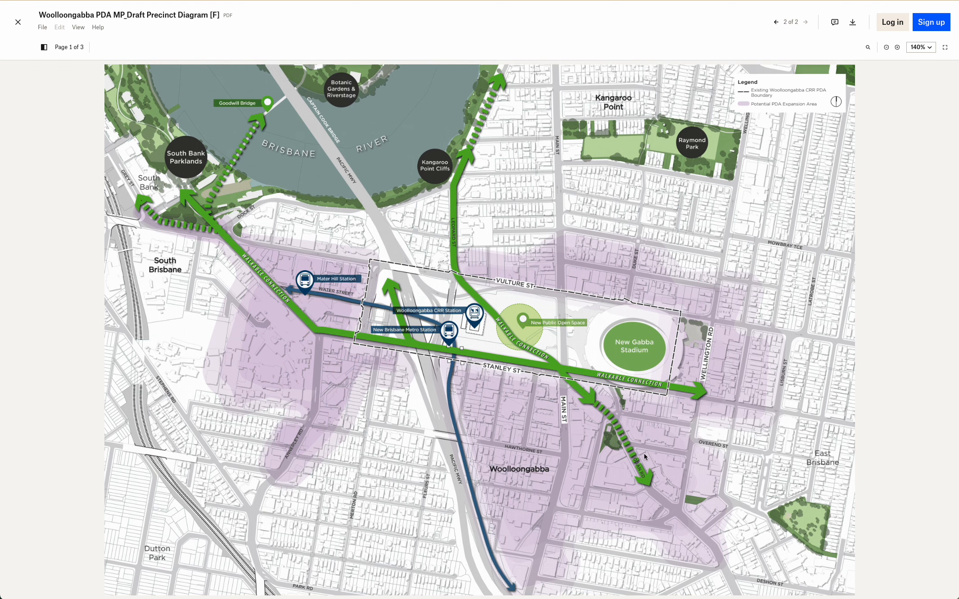
pyautogui.scroll(1, 418, 295)
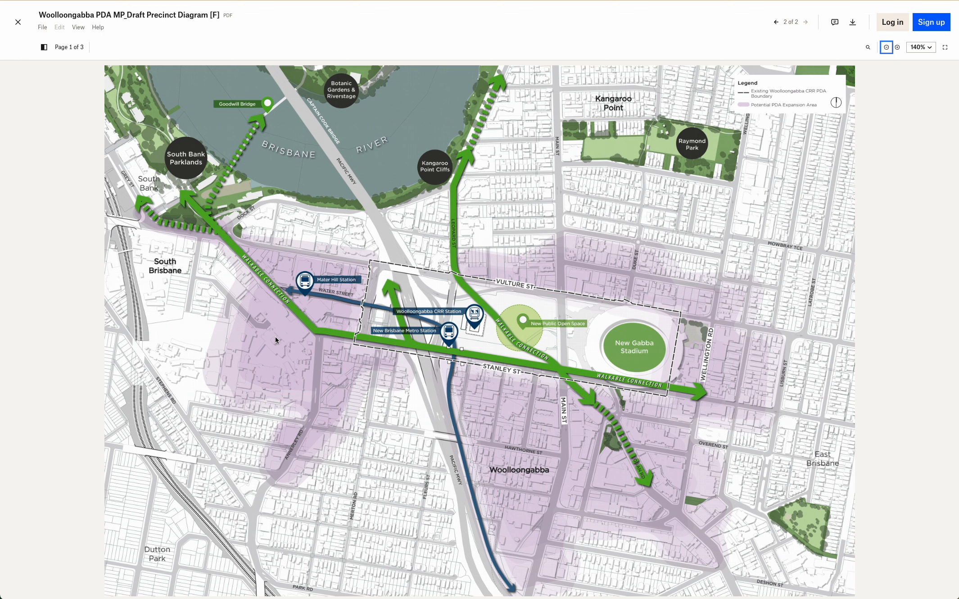
pyautogui.scroll(1, 320, 310)
pyautogui.scroll(-1, 320, 310)
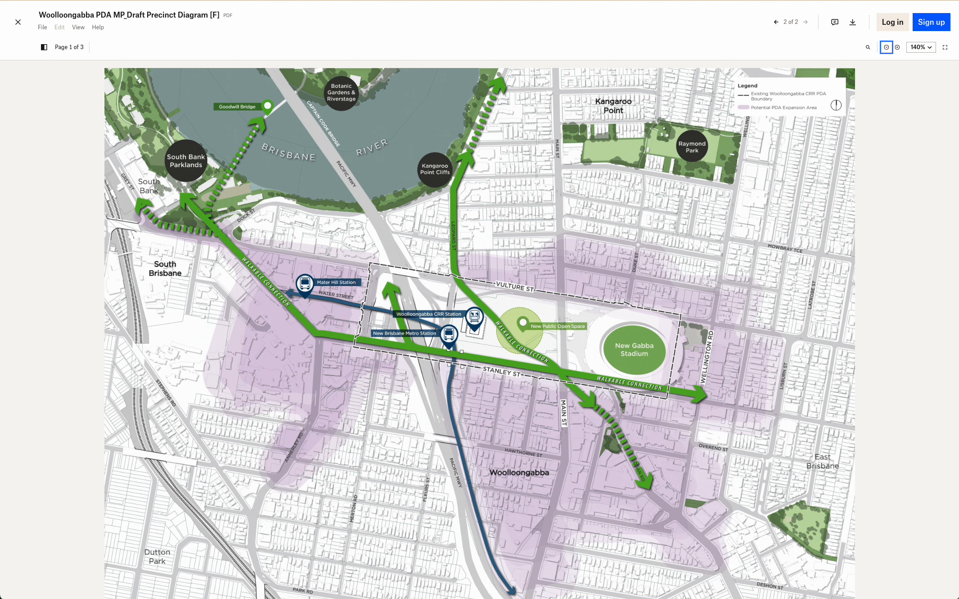
# Return to the map and switch off the Priority Development Areas, Transport and QLD Data layers.
pyautogui.click(400, 0)
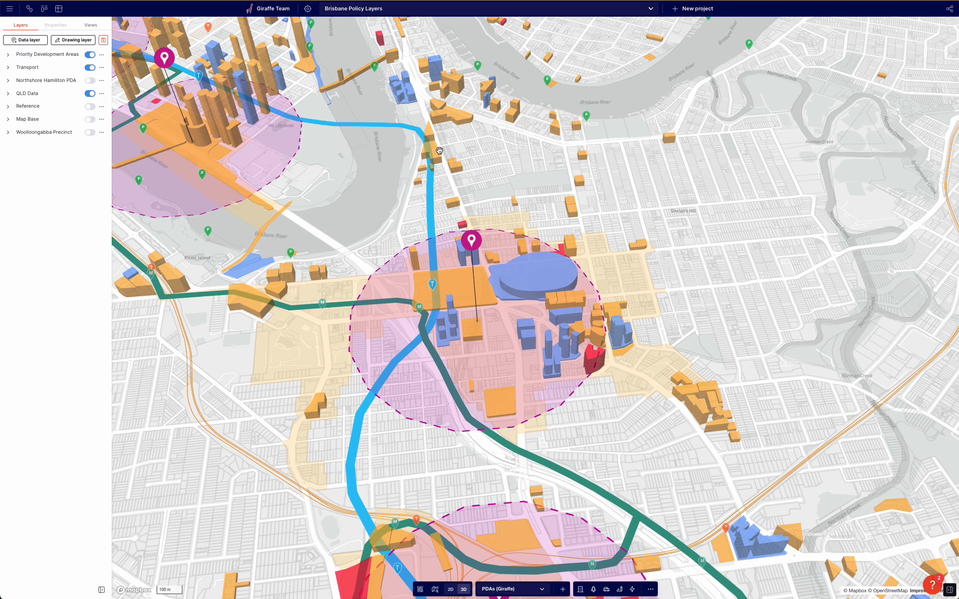
pyautogui.moveTo(307, 207); pyautogui.dragTo(323, 206)
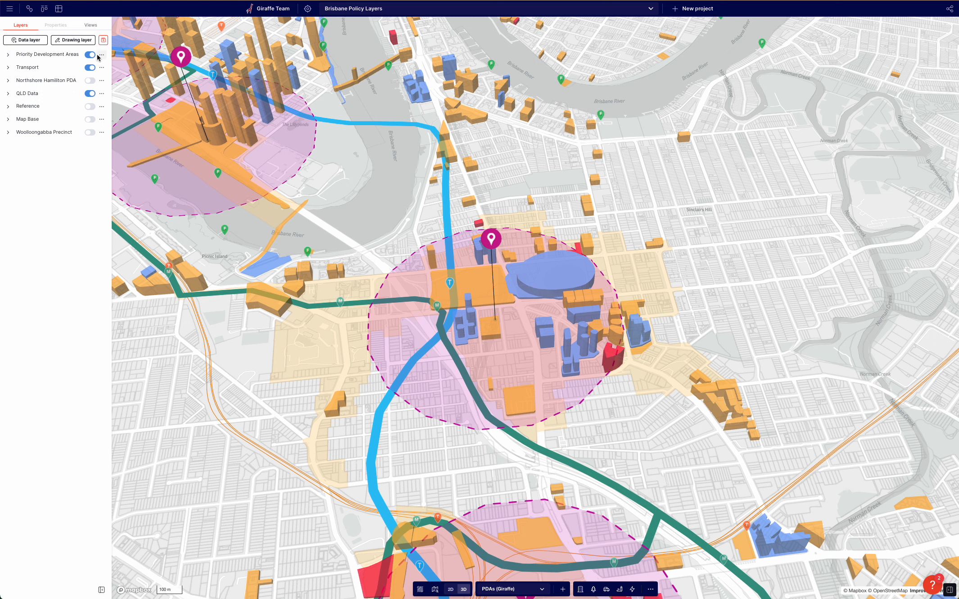
pyautogui.click(90, 54)
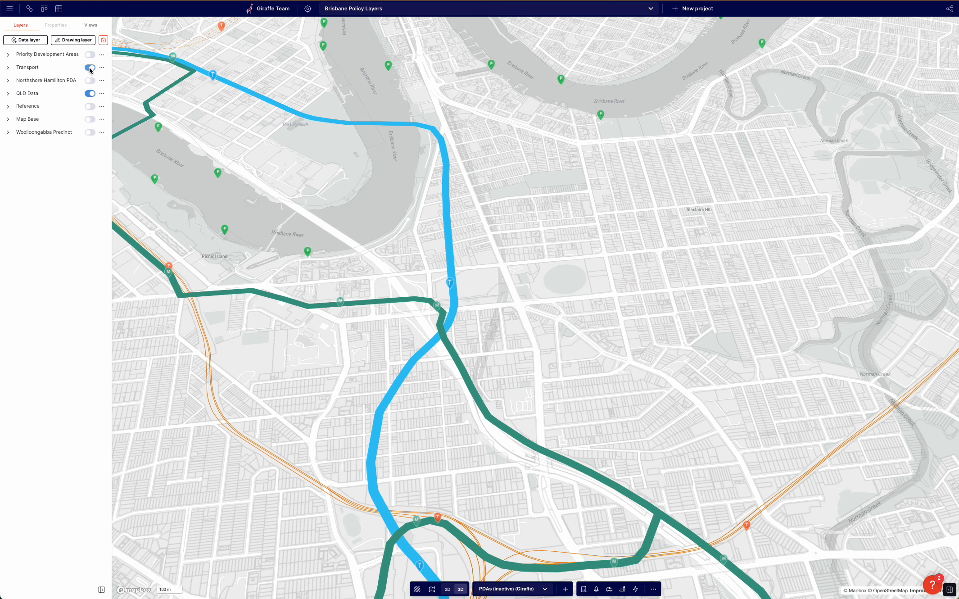
pyautogui.click(90, 67)
pyautogui.click(90, 93)
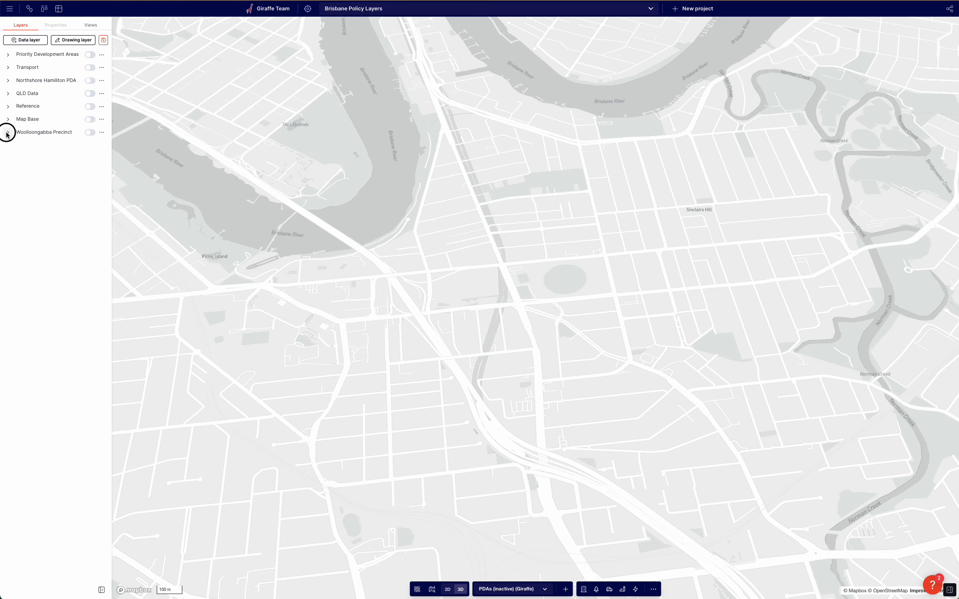
# Move the Woolloongabba Precinct group to the top of the layer list, expand it and switch it on.
pyautogui.moveTo(7, 134); pyautogui.dragTo(43, 72)
pyautogui.click(8, 67)
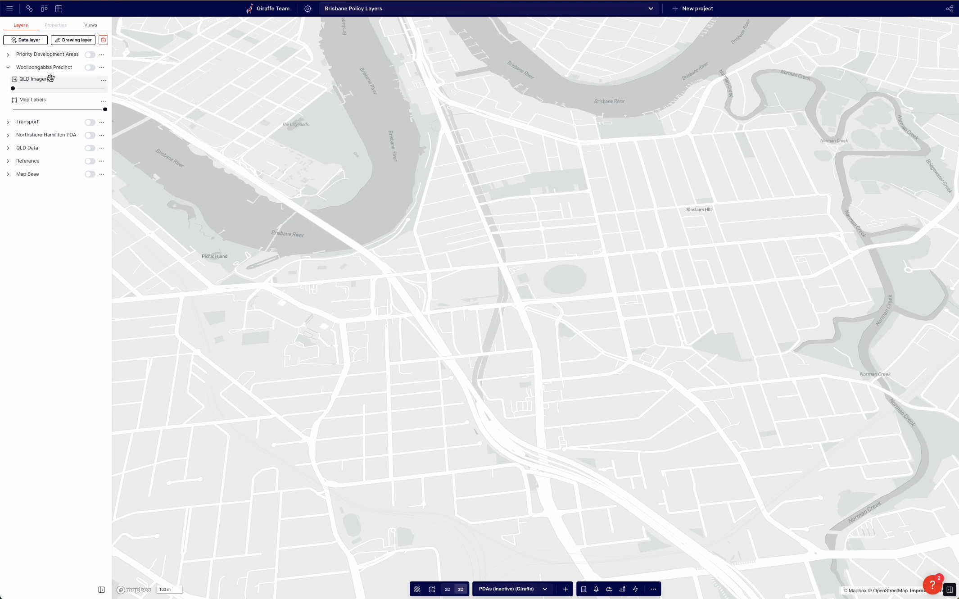
pyautogui.click(90, 68)
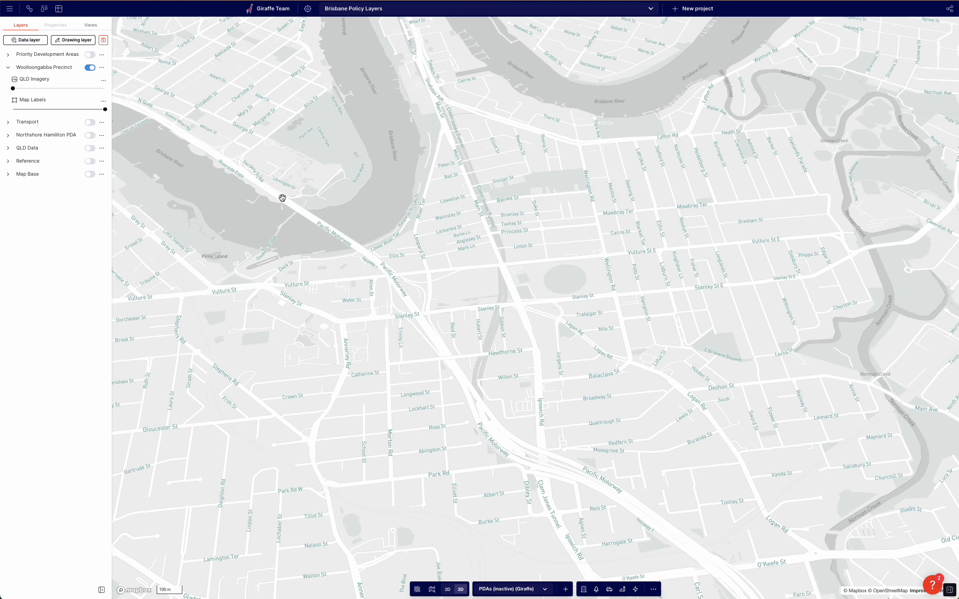
pyautogui.moveTo(13, 89); pyautogui.dragTo(59, 89)
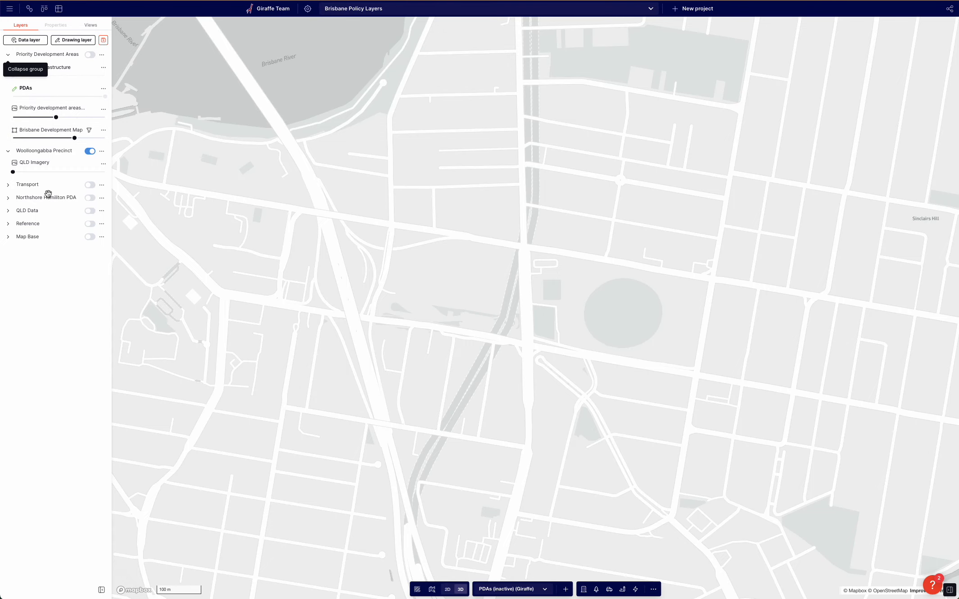
# Switch the QLD Data layer group back on and collapse the expanded layer groups.
pyautogui.click(8, 210)
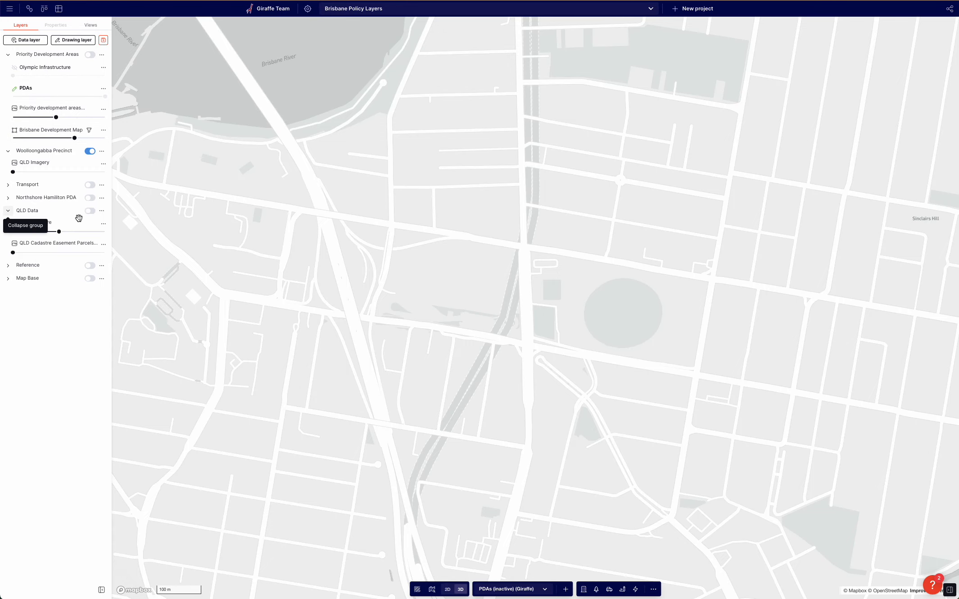
pyautogui.click(90, 211)
pyautogui.click(8, 211)
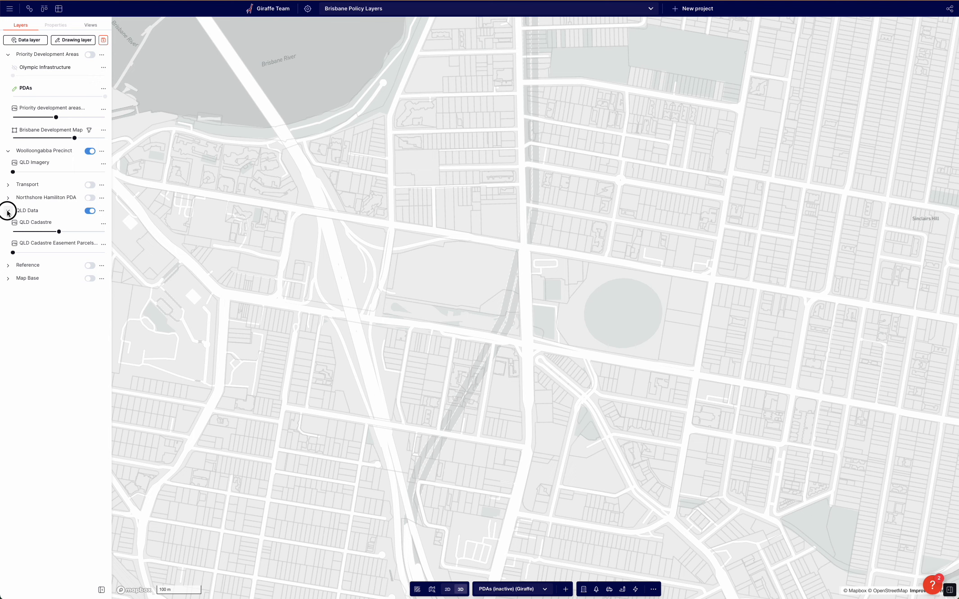
pyautogui.click(9, 54)
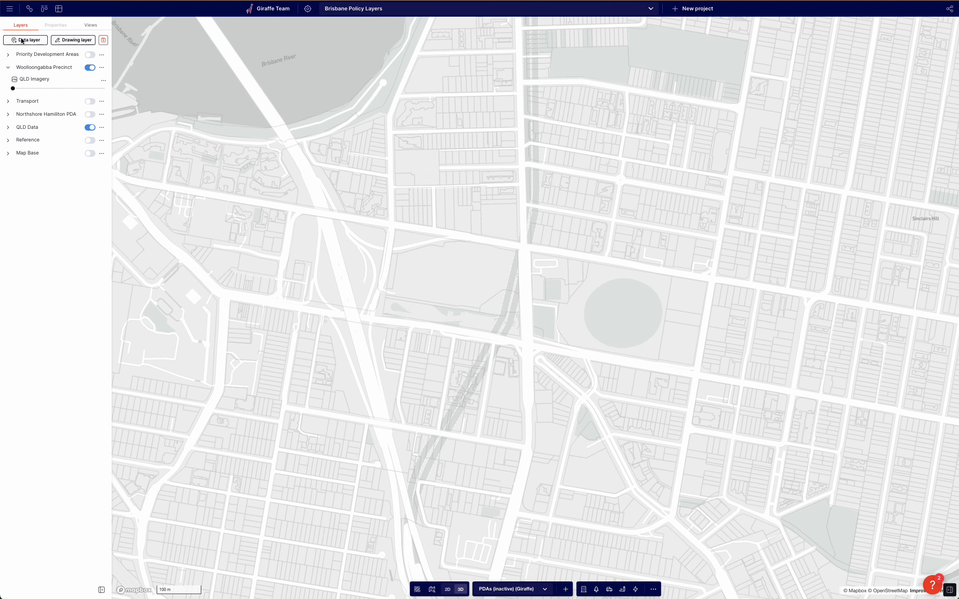
# Start creating a new custom data layer of the image (PNG, JPEG, PDF) type.
pyautogui.click(36, 40)
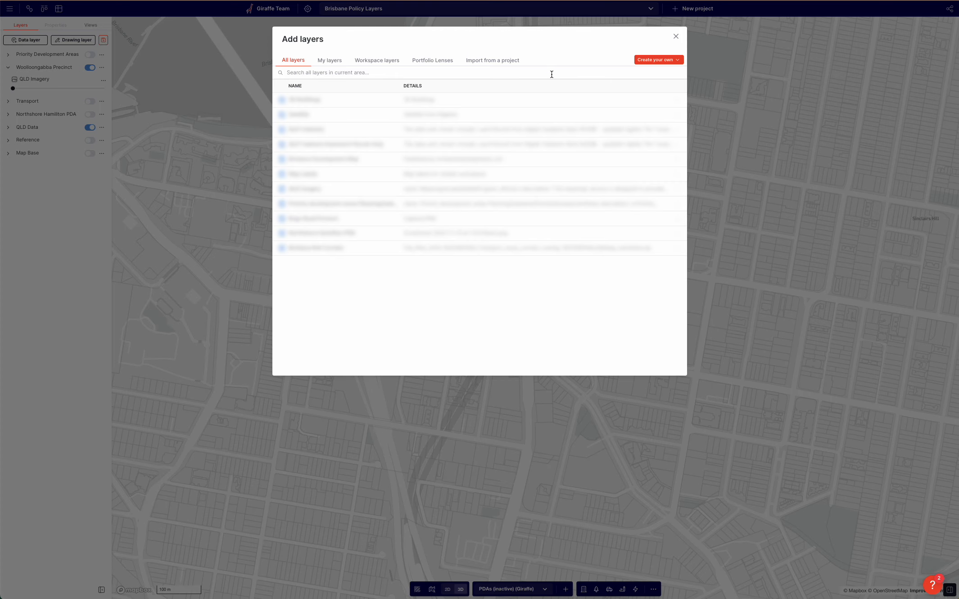
pyautogui.click(675, 60)
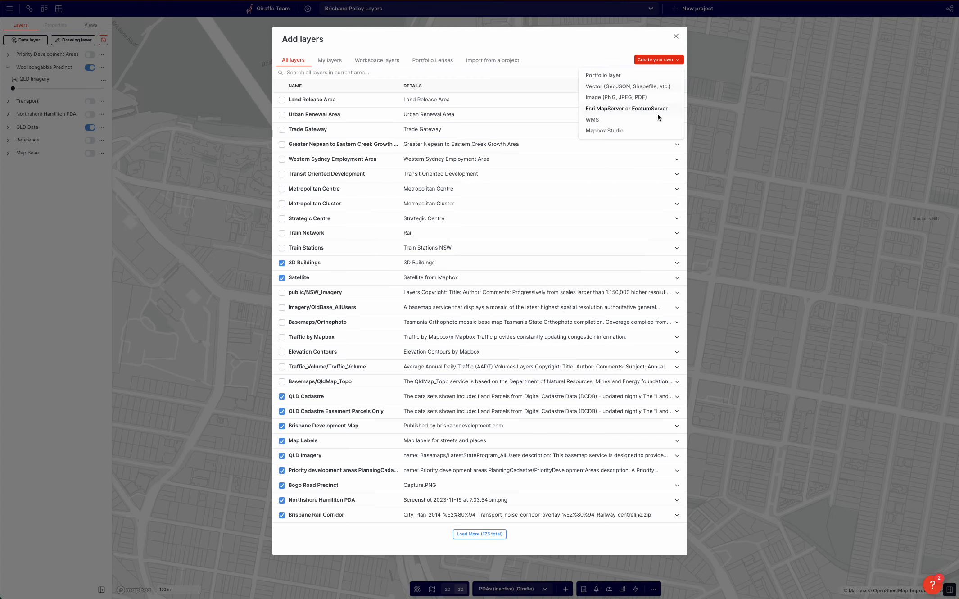
pyautogui.click(614, 97)
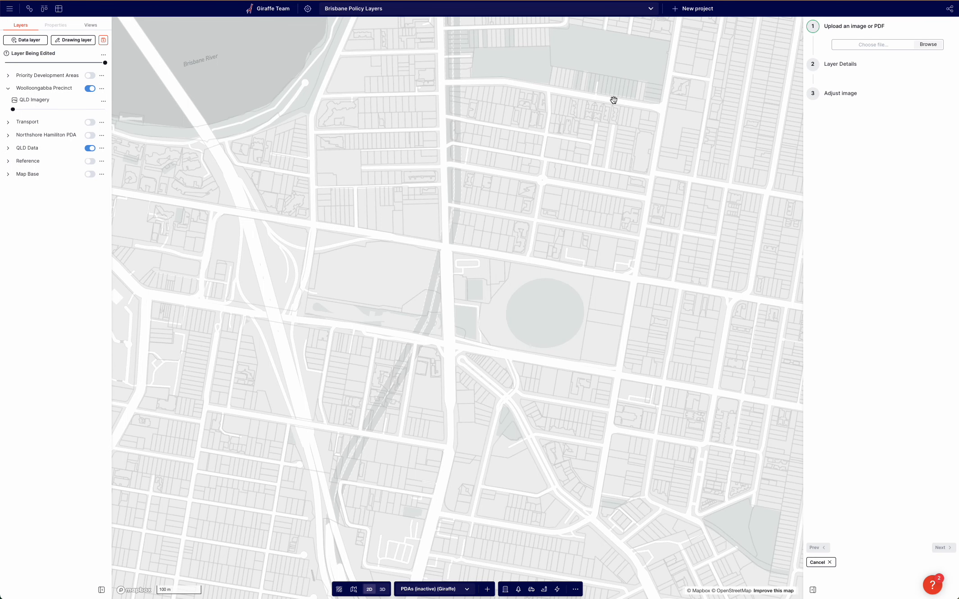
# Upload the PDA-Expansion gabba.jpeg image from the Desktop as the layer's source.
pyautogui.click(930, 45)
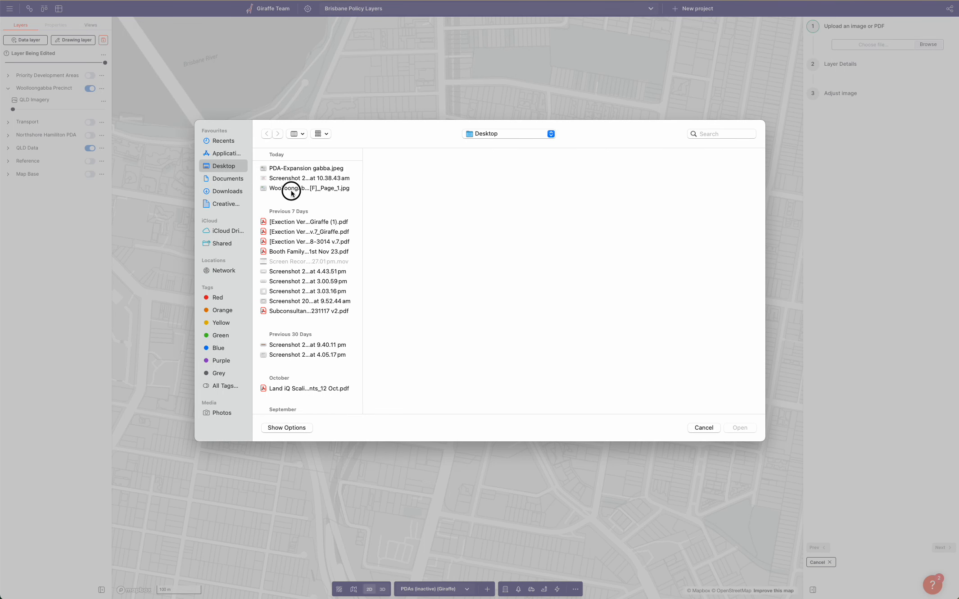
pyautogui.click(291, 189)
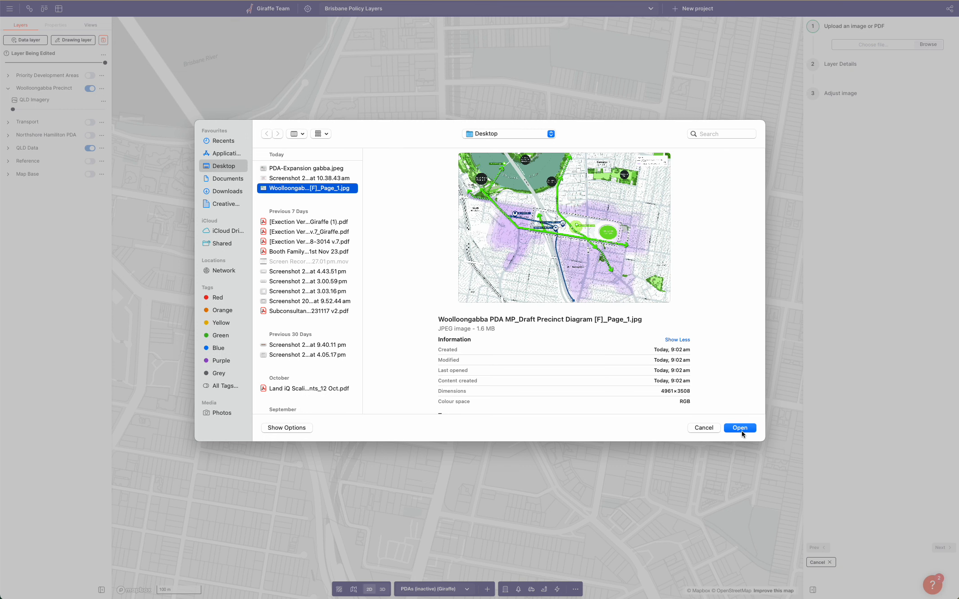
pyautogui.click(292, 168)
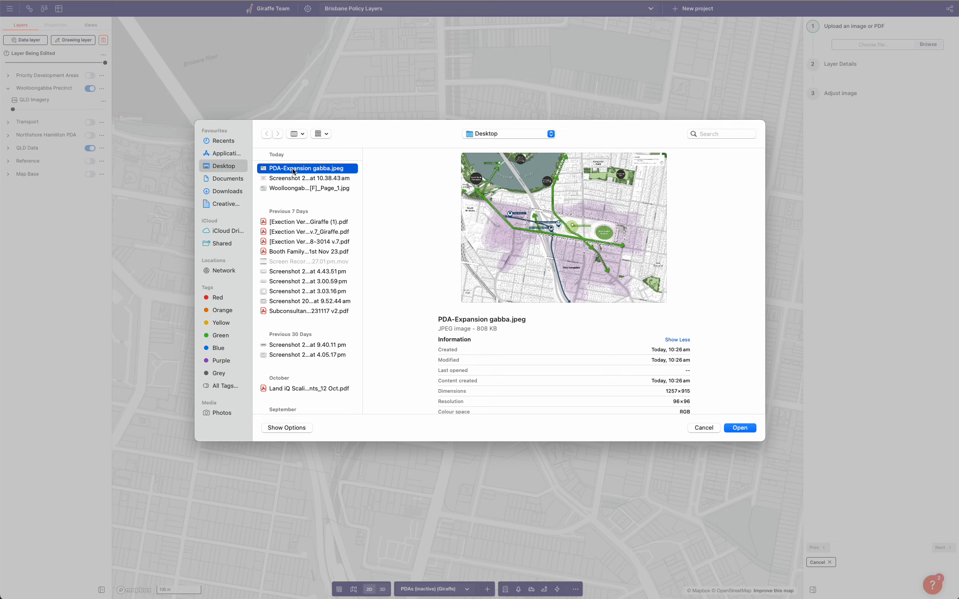
pyautogui.click(740, 427)
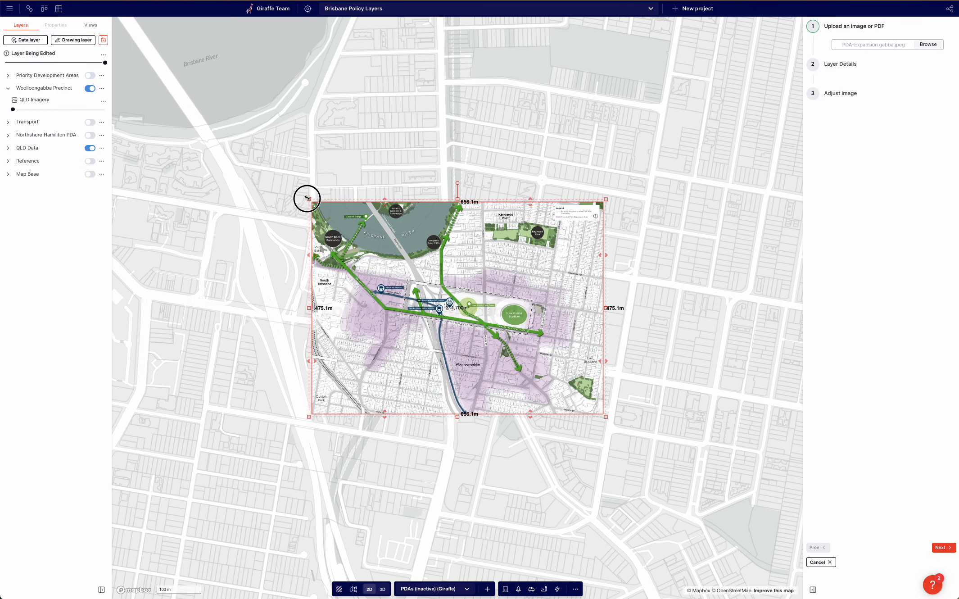
# Resize and reposition the image overlay over Woolloongabba to about 2,119 m wide by 1,534 m high.
pyautogui.moveTo(308, 198); pyautogui.dragTo(176, 123)
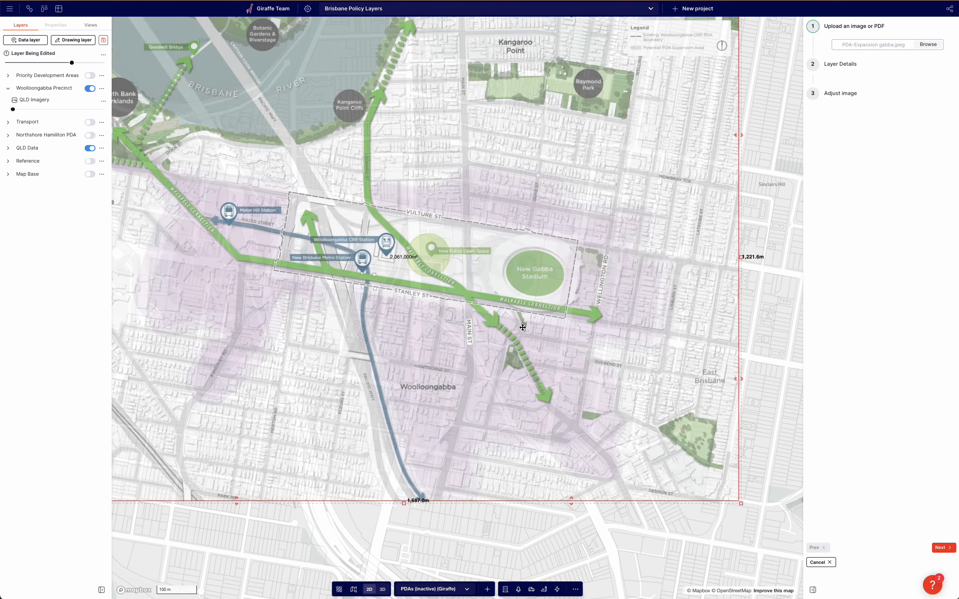
pyautogui.scroll(-2, 486, 374)
pyautogui.moveTo(325, 542); pyautogui.dragTo(443, 520)
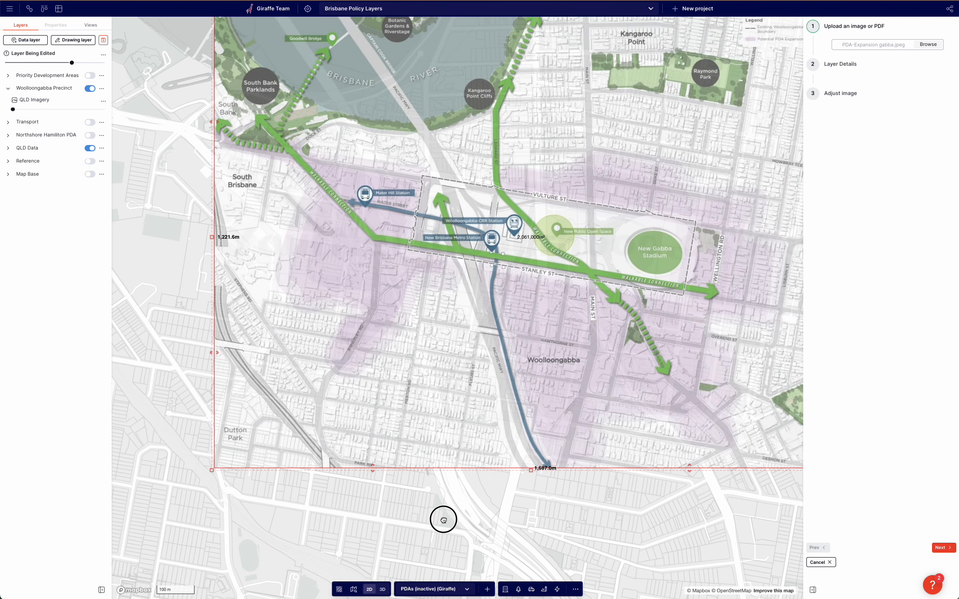
pyautogui.moveTo(213, 469); pyautogui.dragTo(226, 460)
pyautogui.moveTo(405, 527); pyautogui.dragTo(342, 555)
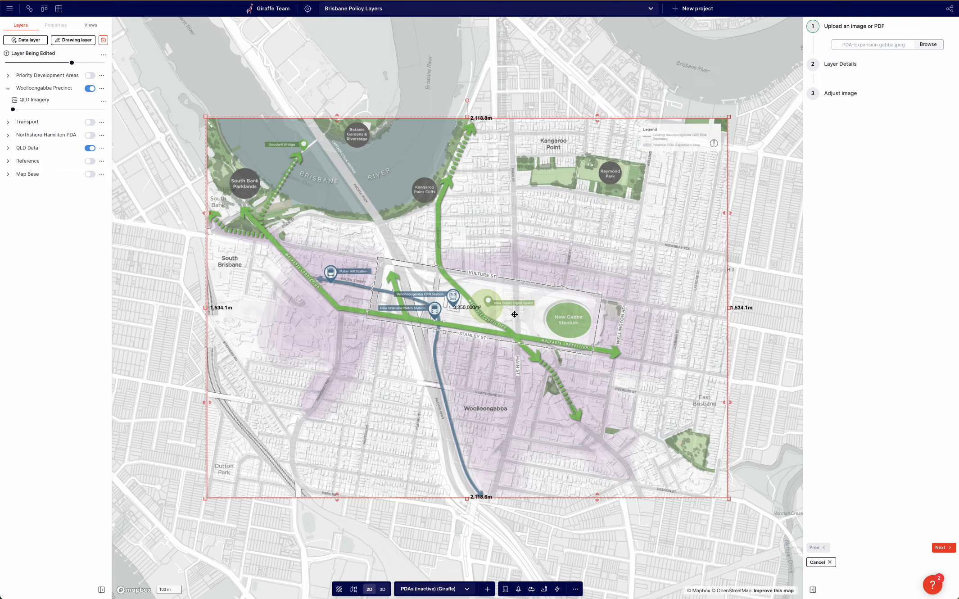
# Nudge the image slightly so the diagram's streets and stadium line up with the base map.
pyautogui.scroll(2, 515, 316)
pyautogui.moveTo(534, 325); pyautogui.dragTo(507, 325)
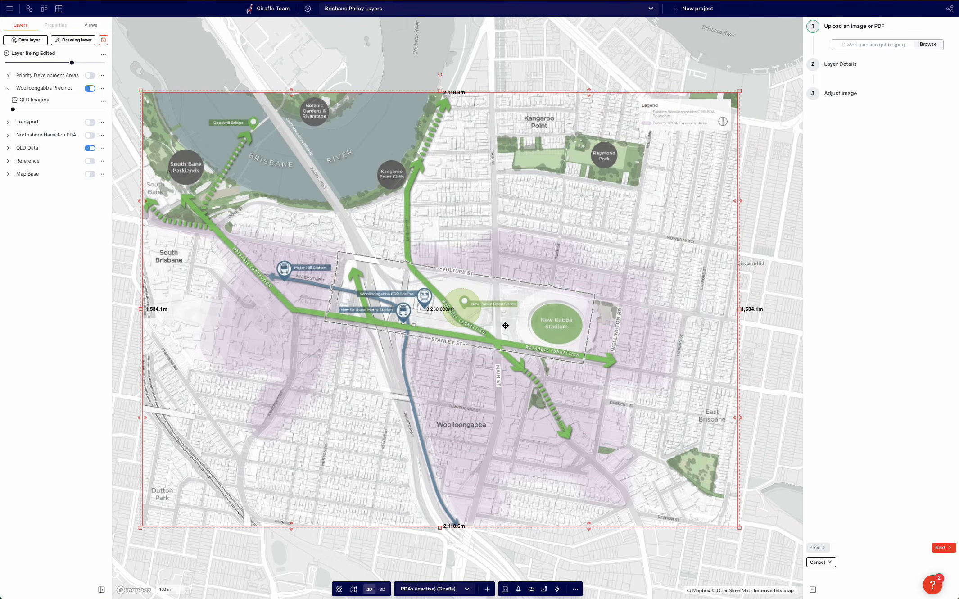
pyautogui.scroll(3, 603, 346)
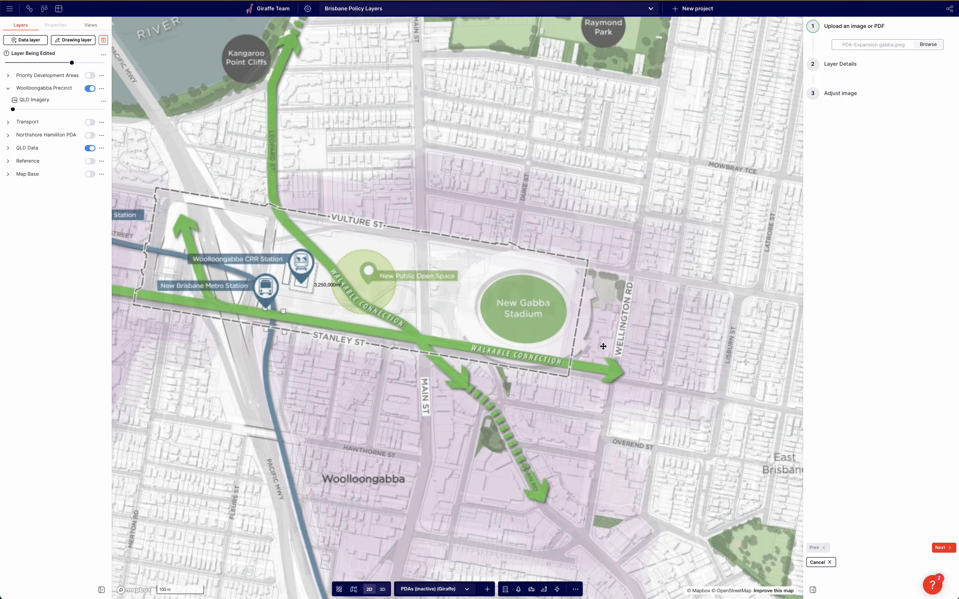
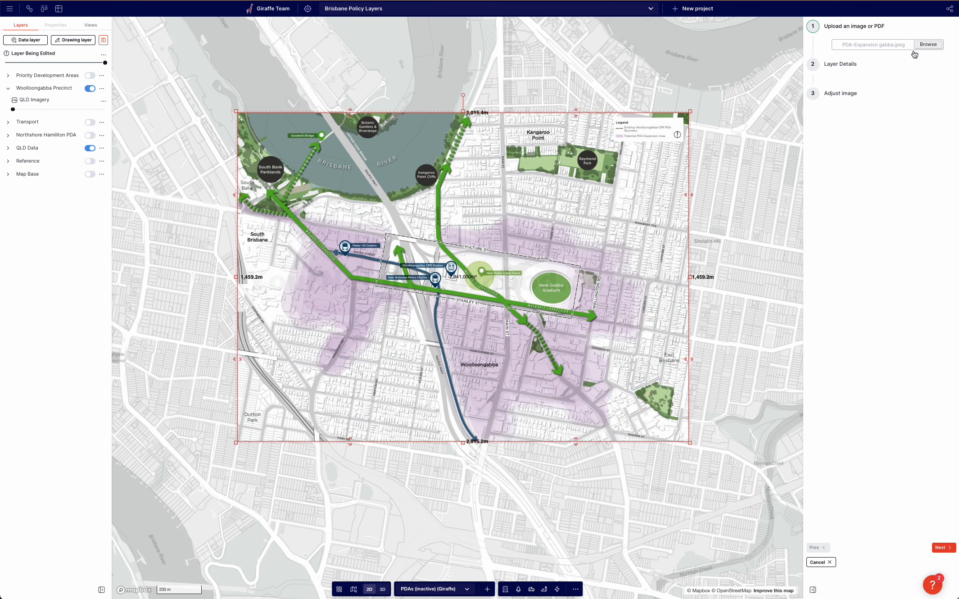
# Name the image layer PDA-Expansion gabba Master Plan and finish adding it to the map.
pyautogui.click(944, 547)
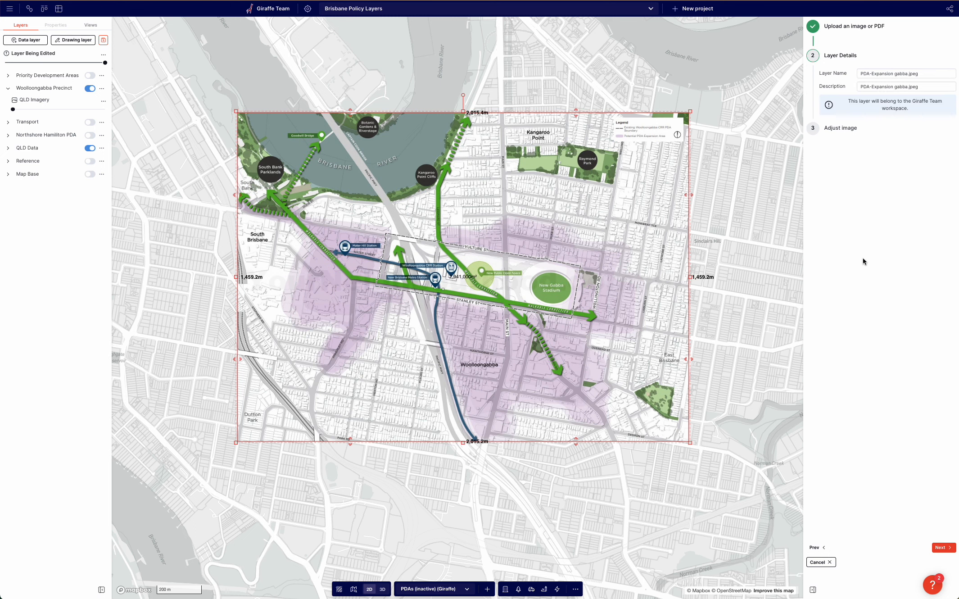
pyautogui.click(933, 74)
pyautogui.write('Master Plan')
pyautogui.click(940, 547)
pyautogui.click(939, 547)
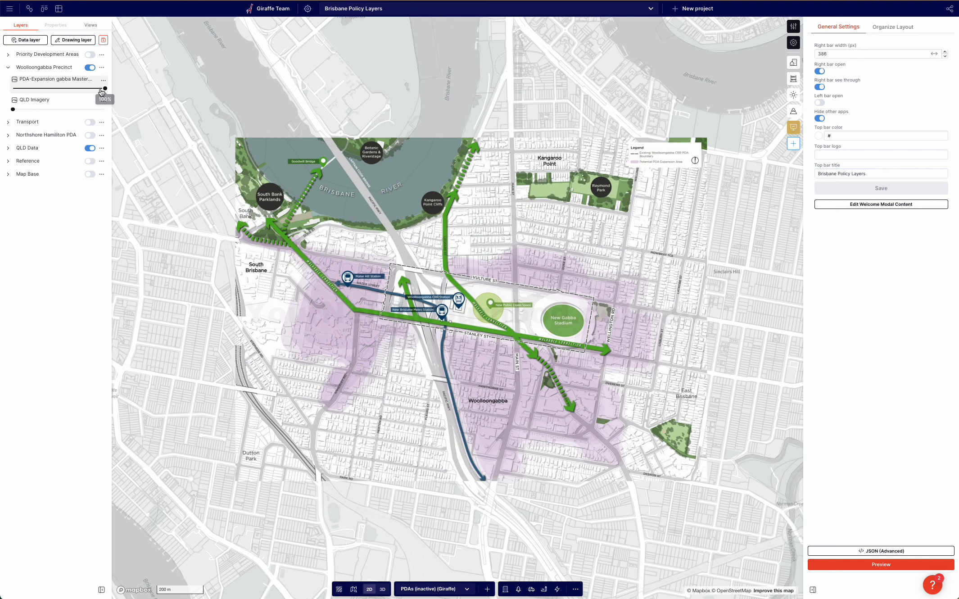
# Lower the new image layer's opacity so the base map streets show through the diagram.
pyautogui.moveTo(105, 89); pyautogui.dragTo(67, 89)
pyautogui.moveTo(423, 93); pyautogui.dragTo(377, 91)
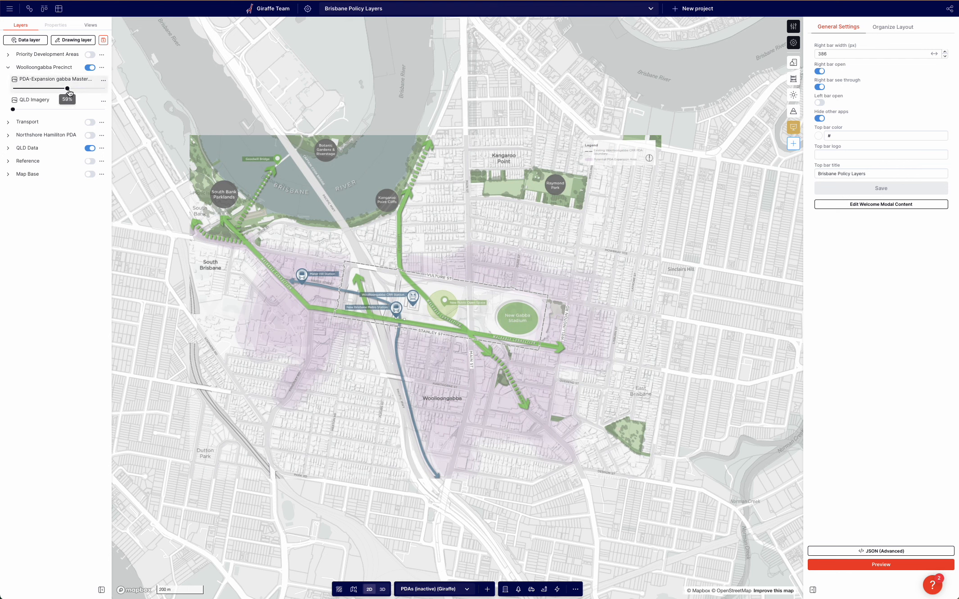
pyautogui.moveTo(68, 89); pyautogui.dragTo(42, 88)
pyautogui.moveTo(302, 134); pyautogui.dragTo(310, 158)
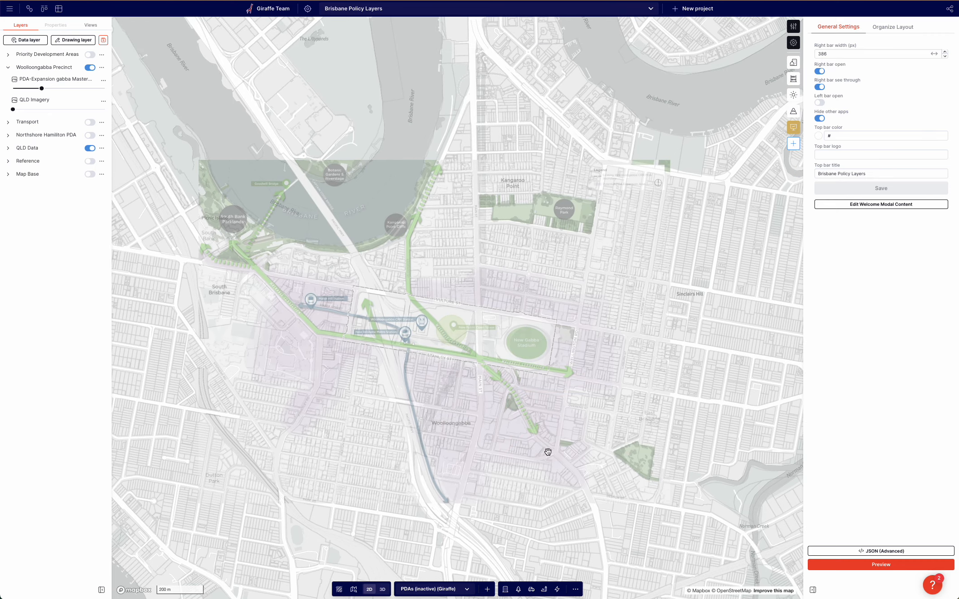
pyautogui.scroll(2, 548, 452)
pyautogui.moveTo(42, 89); pyautogui.dragTo(52, 88)
pyautogui.moveTo(330, 214); pyautogui.dragTo(318, 230)
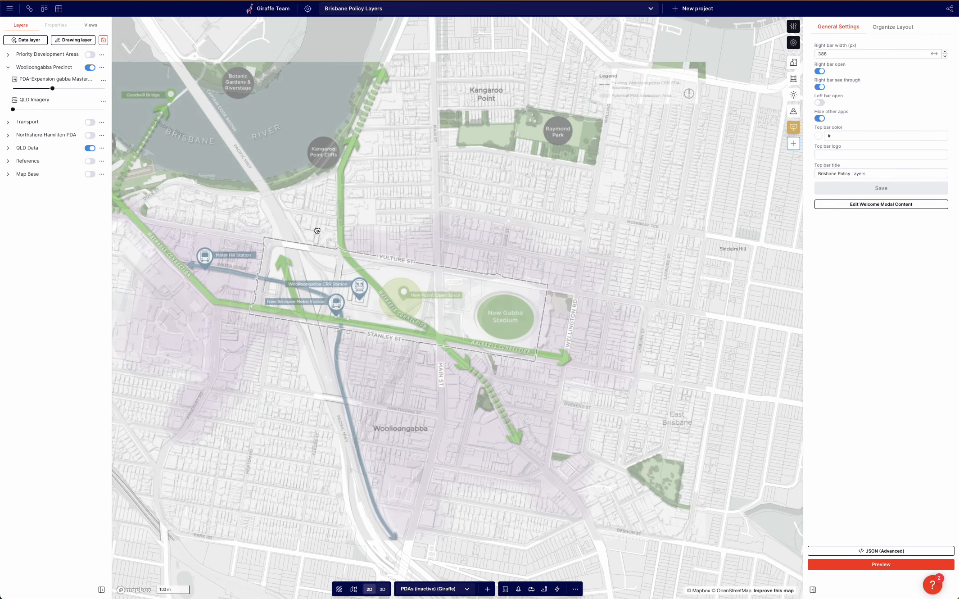
pyautogui.moveTo(318, 230); pyautogui.dragTo(322, 173, button='right')
pyautogui.moveTo(377, 327); pyautogui.dragTo(412, 334)
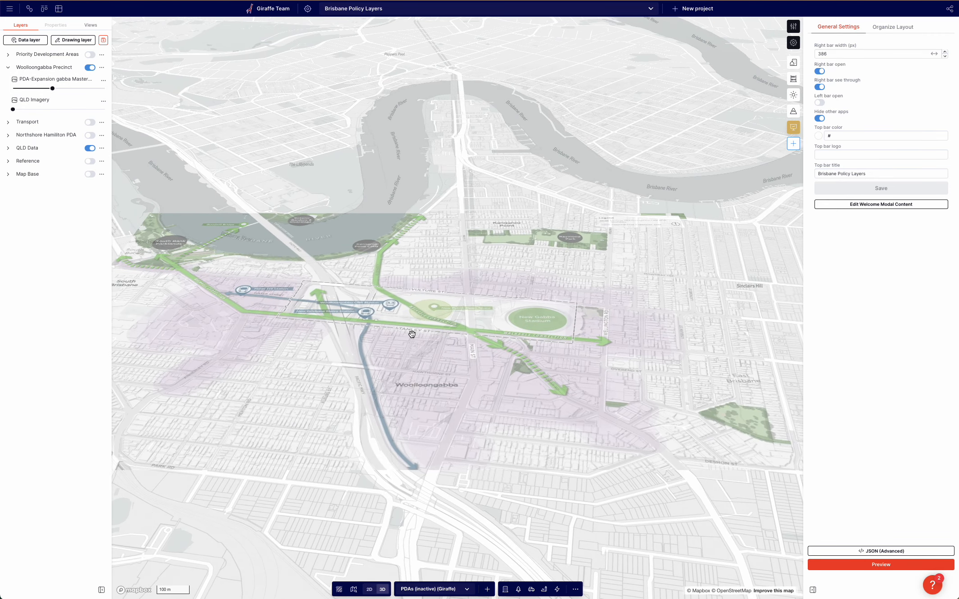
pyautogui.moveTo(410, 277); pyautogui.dragTo(407, 332, button='right')
pyautogui.moveTo(410, 323); pyautogui.dragTo(431, 328)
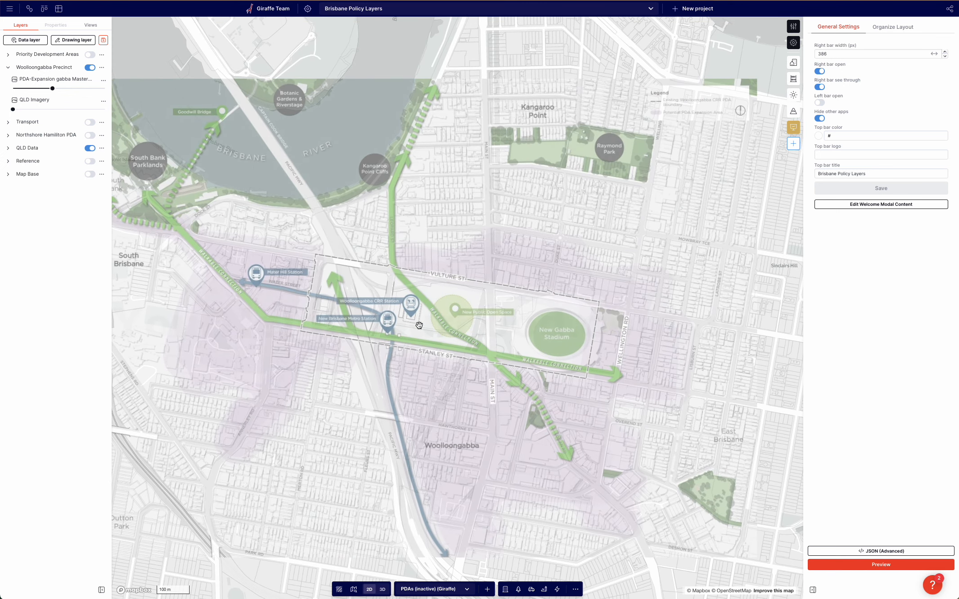
# Turn on the Priority Development Areas group and raise the priority development areas layer's opacity to full.
pyautogui.click(7, 55)
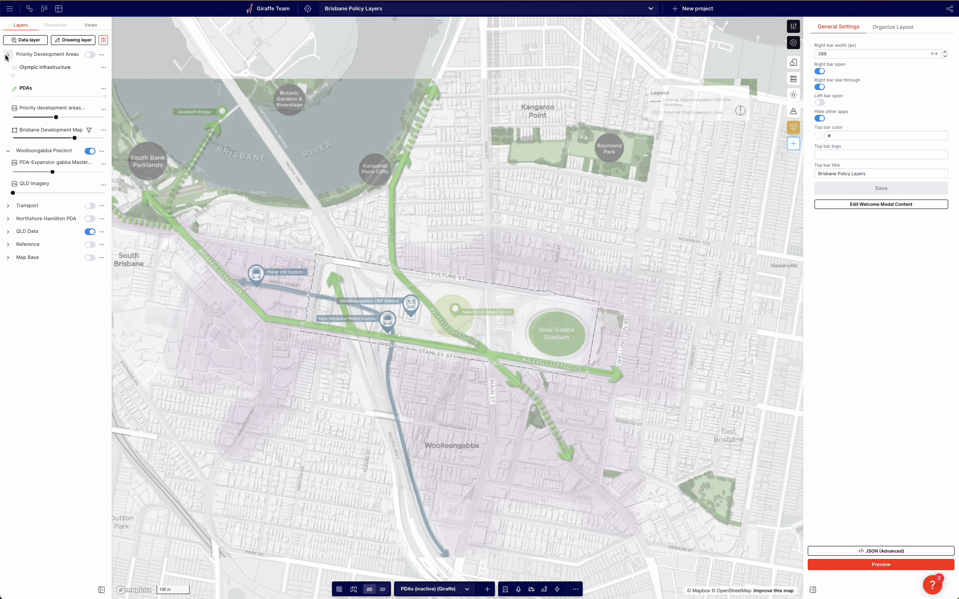
pyautogui.click(90, 55)
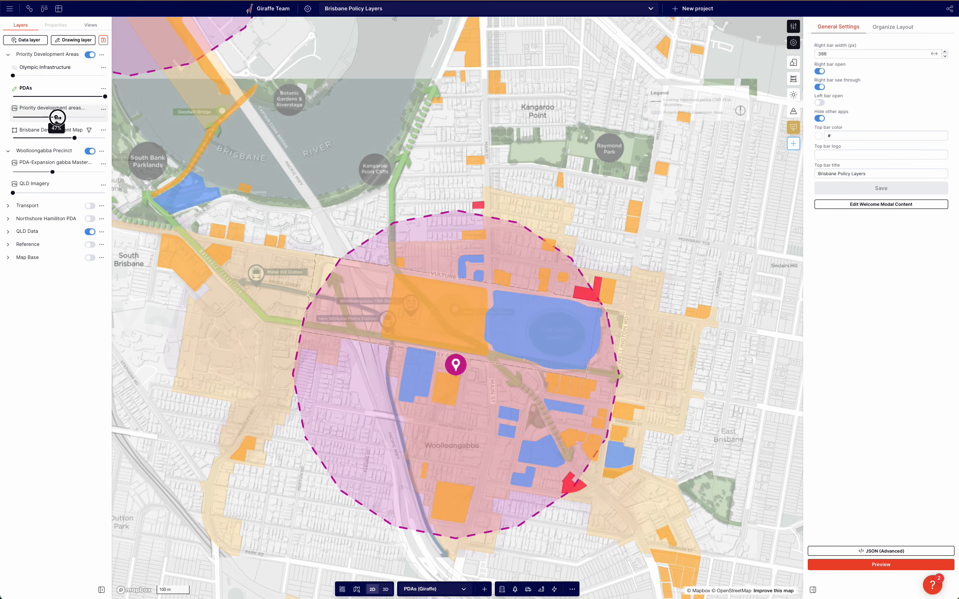
pyautogui.moveTo(56, 117); pyautogui.dragTo(127, 119)
# Create a drawn copy of the Woolloongabba priority development area boundary and clear its copied-from note.
pyautogui.click(226, 354)
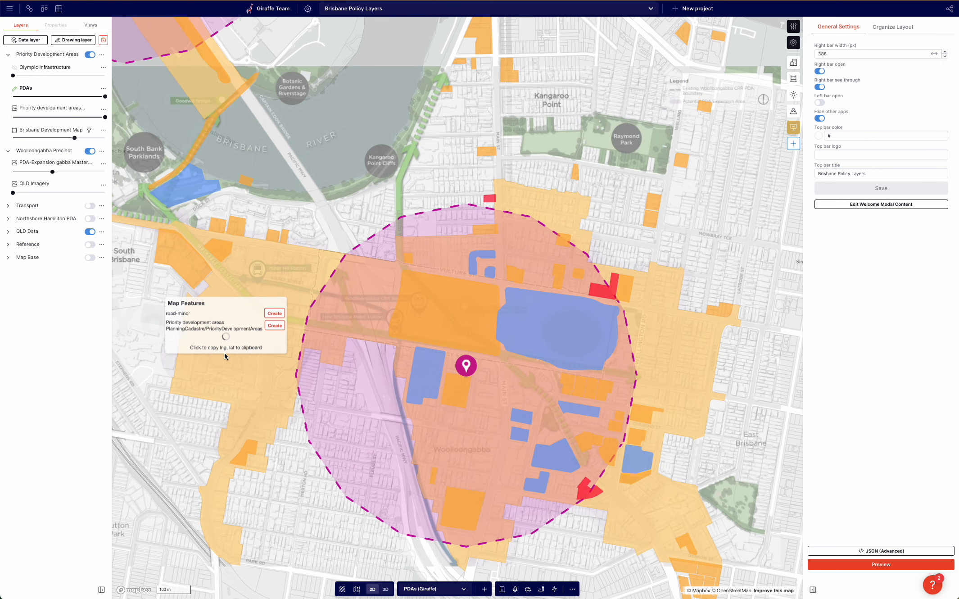
pyautogui.click(274, 324)
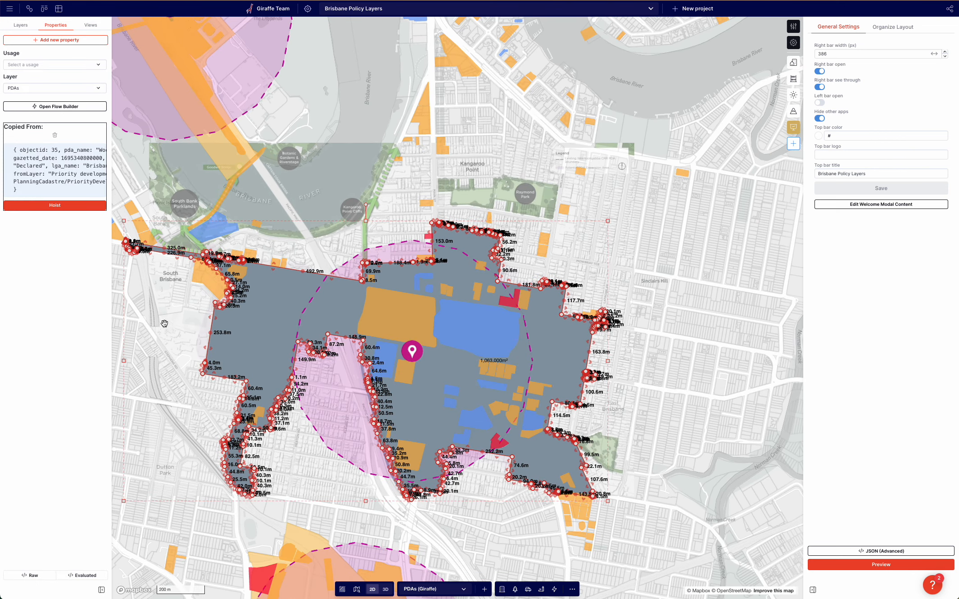
pyautogui.moveTo(150, 310); pyautogui.dragTo(156, 311)
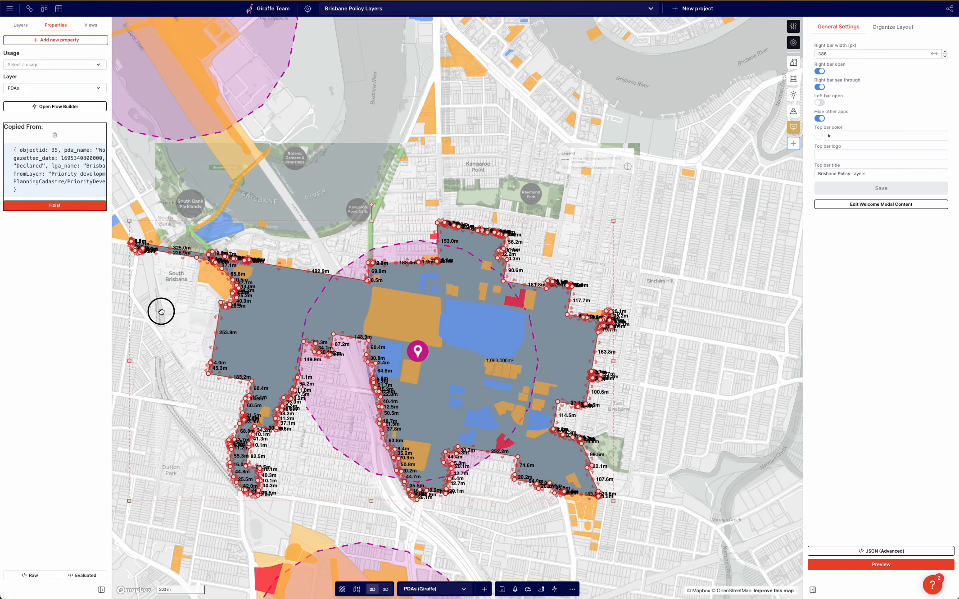
pyautogui.click(56, 135)
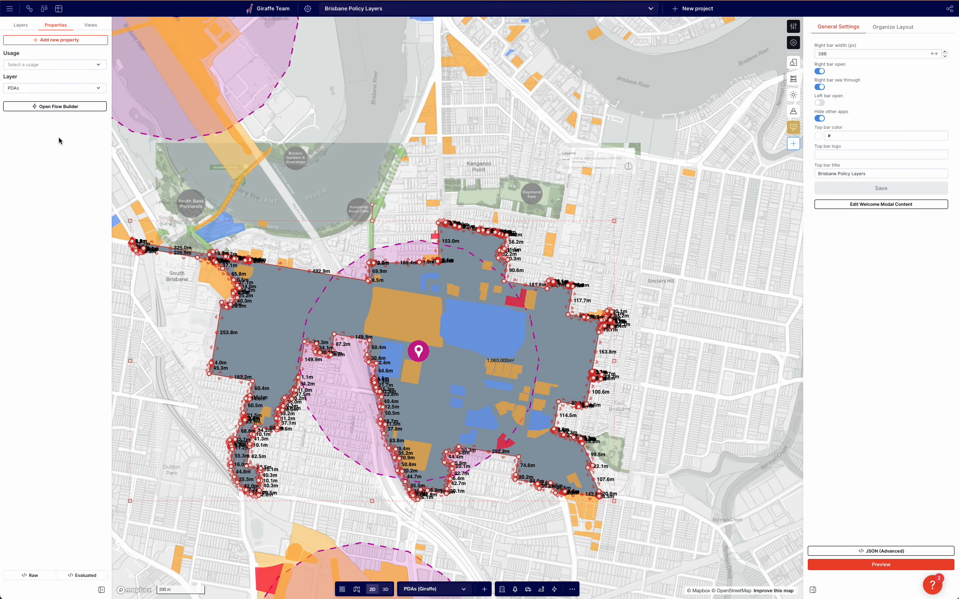
pyautogui.click(130, 145)
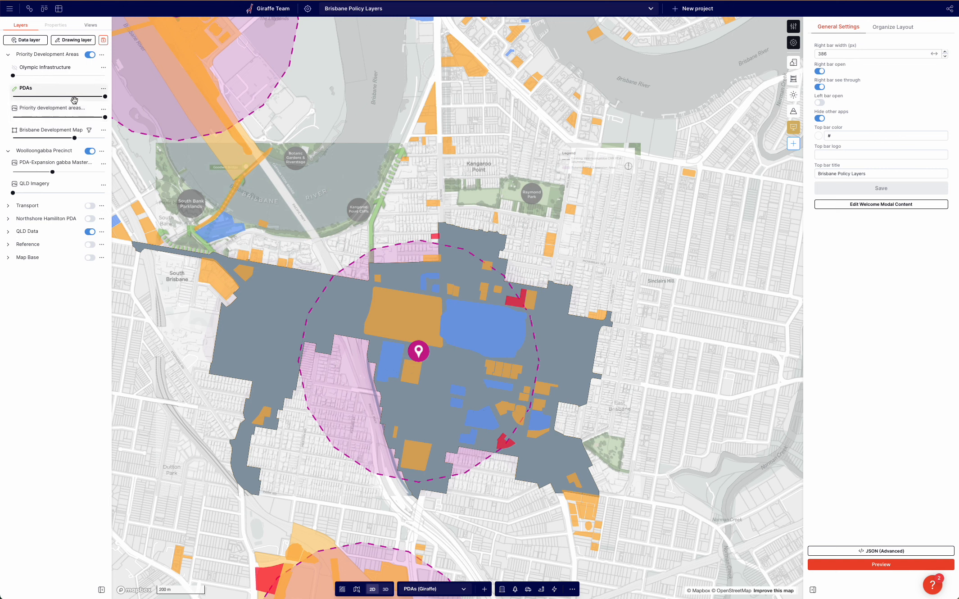
pyautogui.click(59, 92)
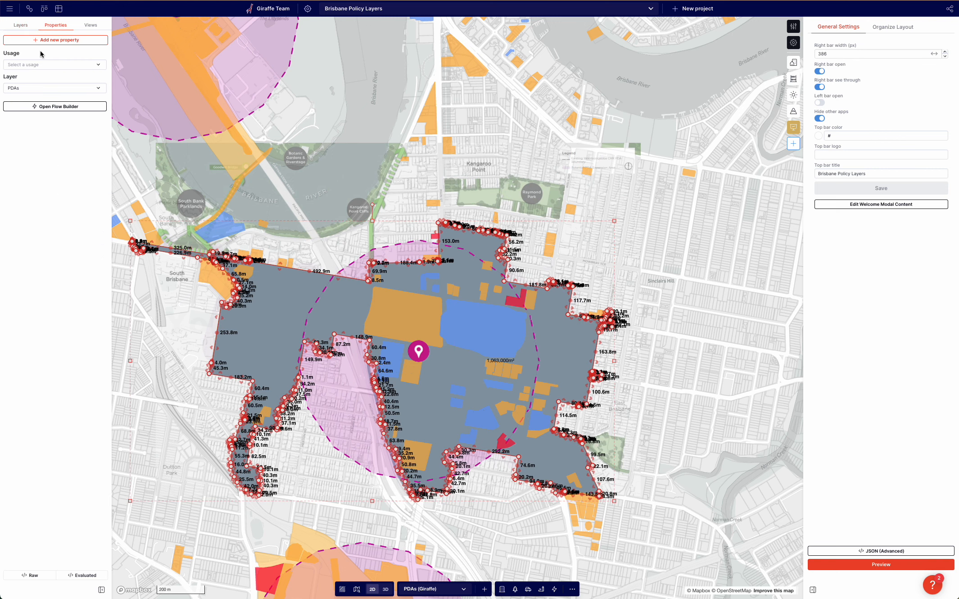
pyautogui.click(125, 162)
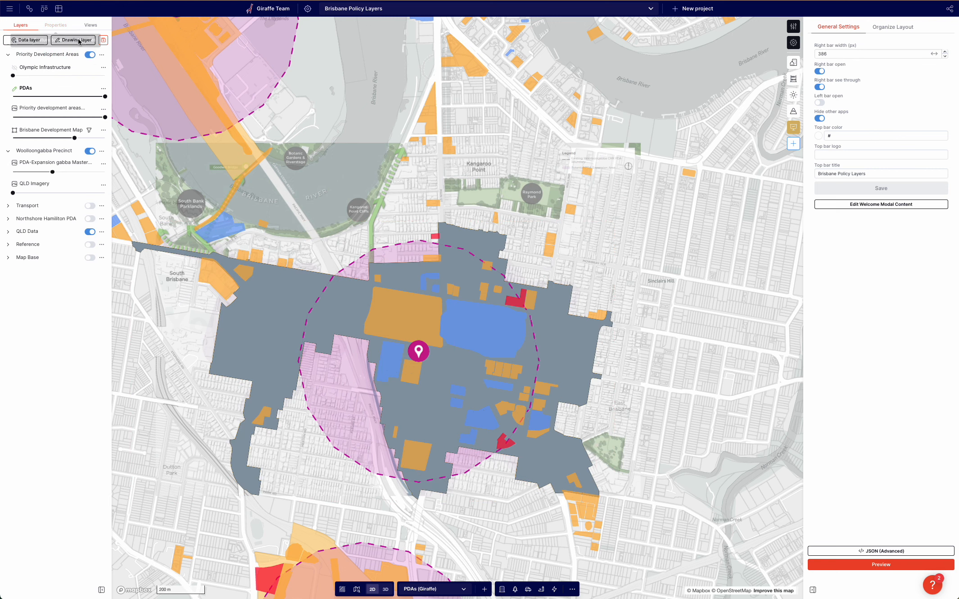
# Create a new drawing layer named Woolloongabba PDA.
pyautogui.click(76, 40)
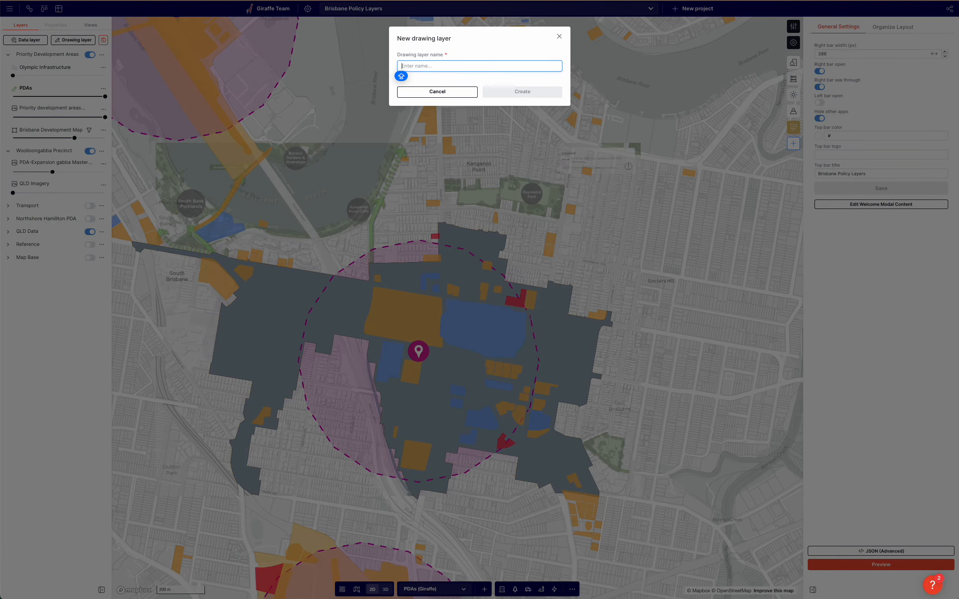
pyautogui.write('Woolloongabba')
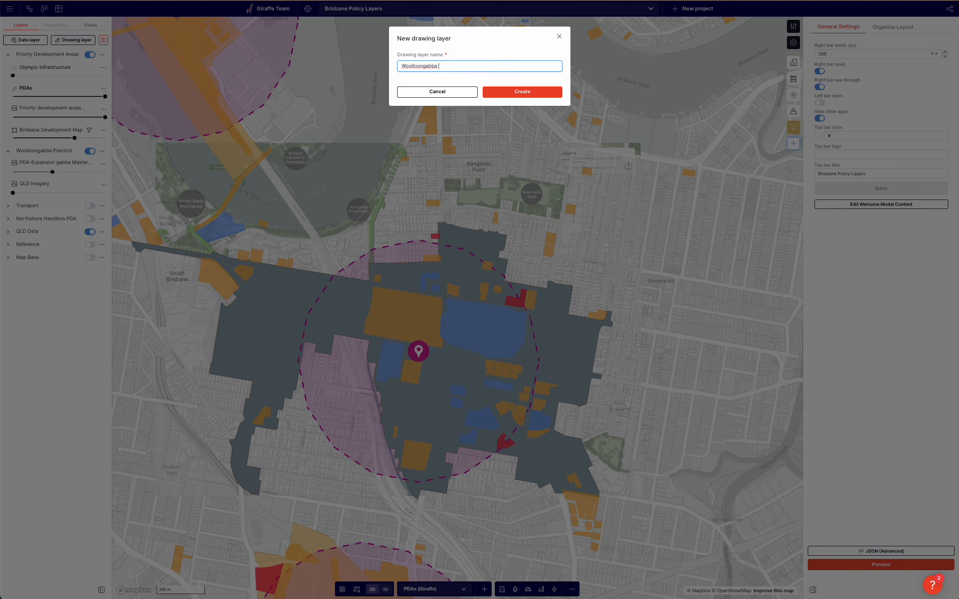
pyautogui.write(' PDA')
pyautogui.click(531, 92)
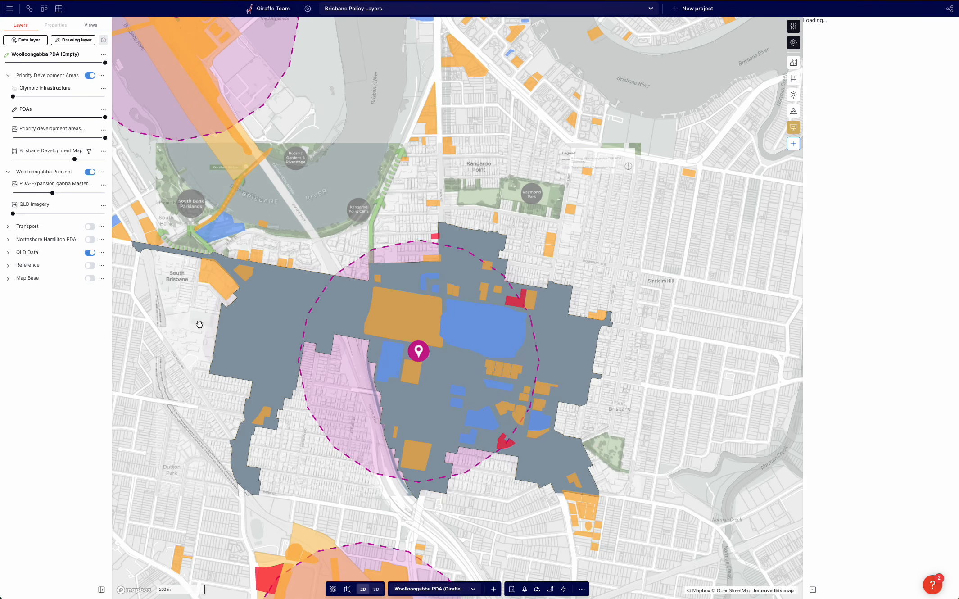
# Move the copied boundary feature onto the Woolloongabba PDA layer.
pyautogui.click(227, 327)
pyautogui.click(26, 65)
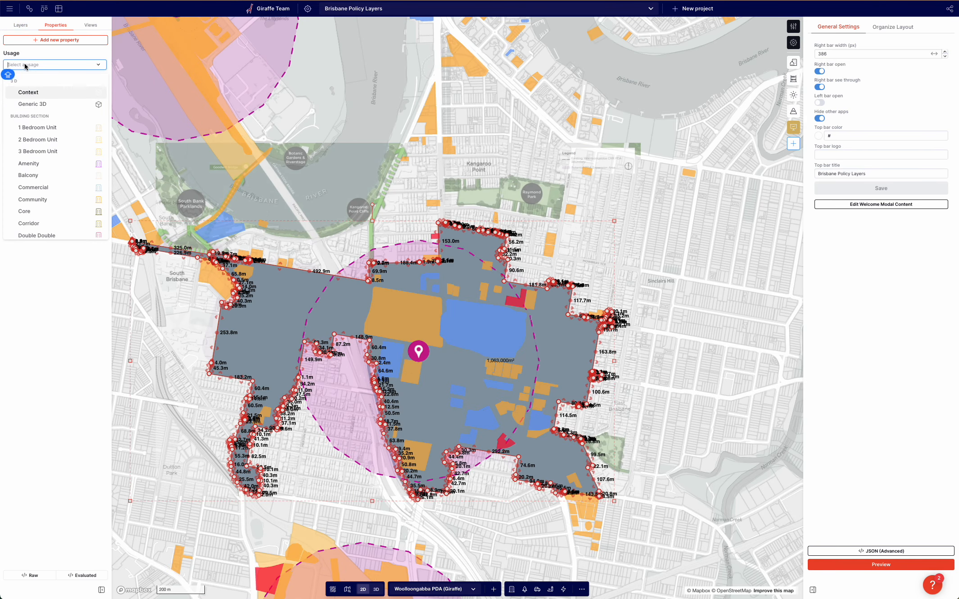
pyautogui.click(55, 54)
pyautogui.click(45, 87)
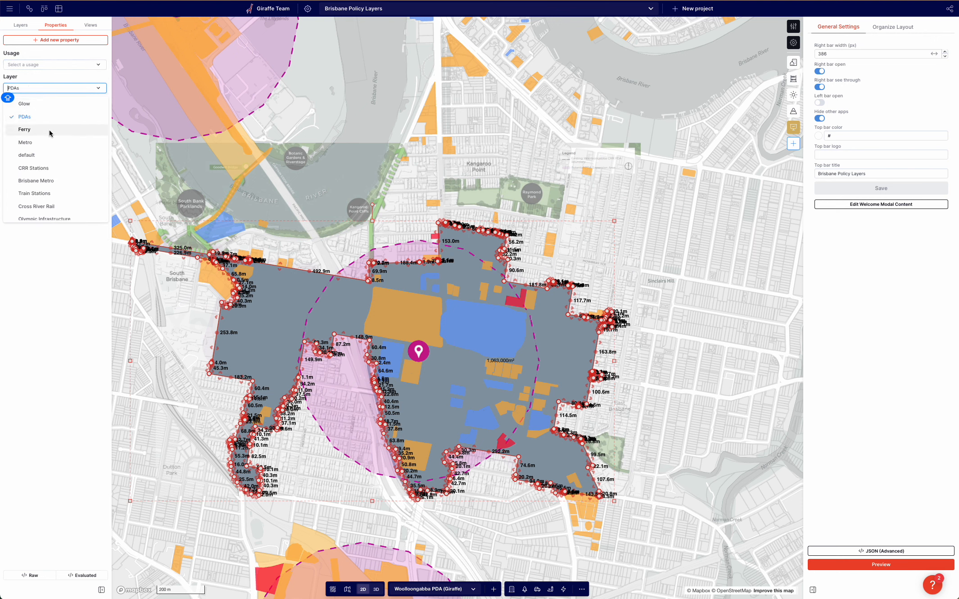
pyautogui.scroll(-3, 47, 162)
pyautogui.click(43, 214)
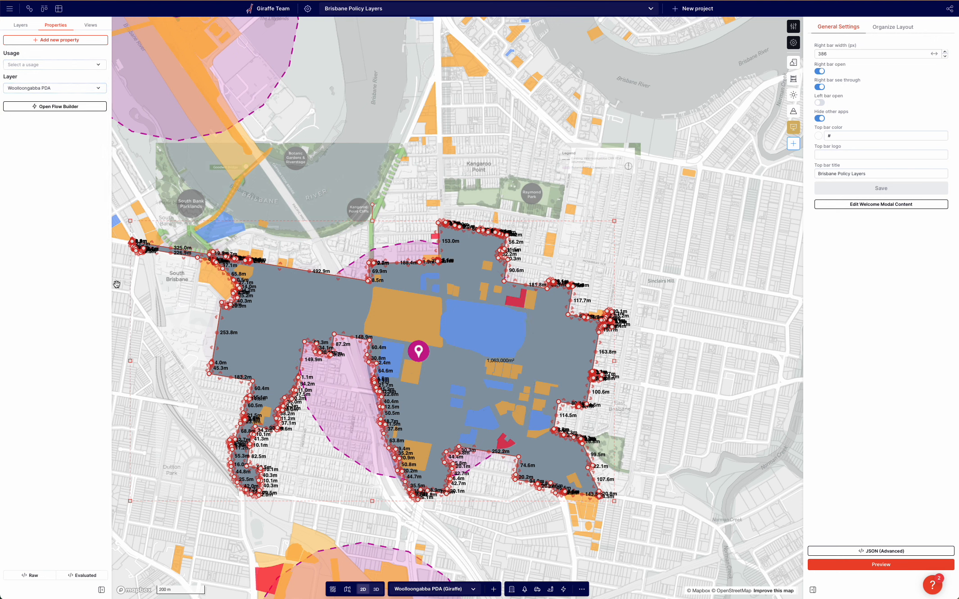
pyautogui.click(153, 310)
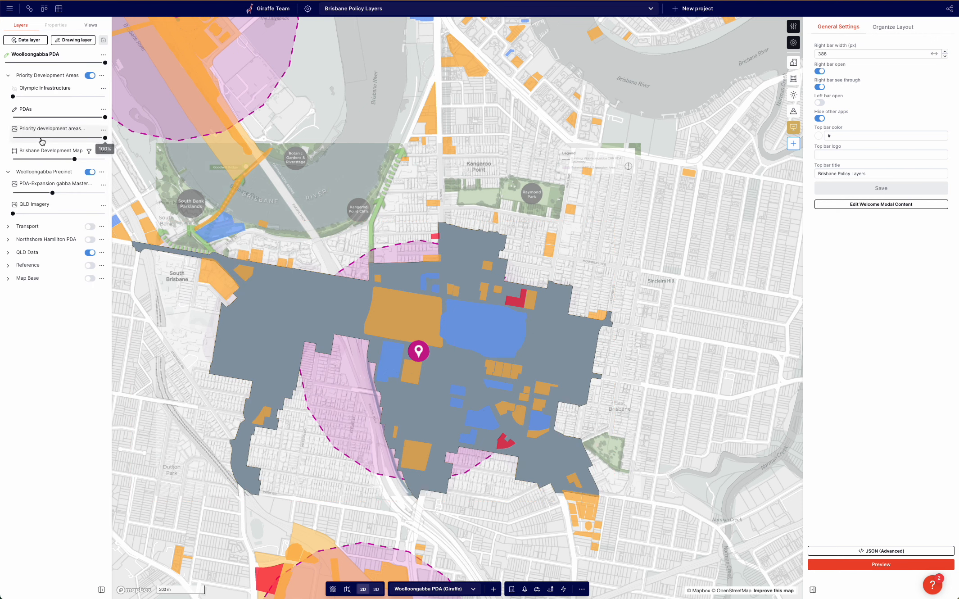
# Hide the Priority Development Areas group and move the Woolloongabba PDA layer into the Woolloongabba Precinct group.
pyautogui.click(90, 76)
pyautogui.click(9, 75)
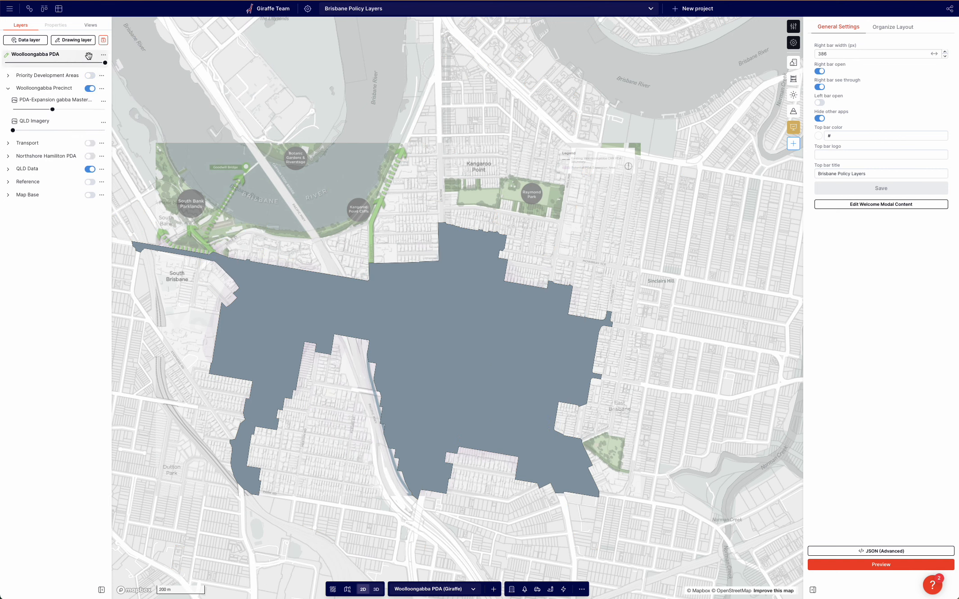
pyautogui.moveTo(89, 55); pyautogui.dragTo(70, 82)
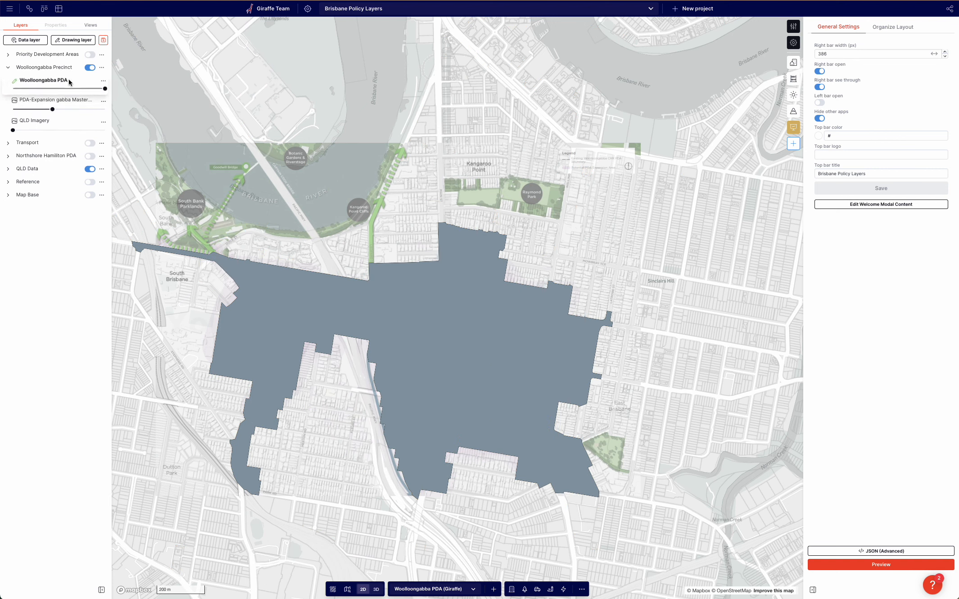
# Select the boundary feature and add Color and Line Color properties to it.
pyautogui.click(353, 322)
pyautogui.moveTo(354, 459); pyautogui.dragTo(357, 459)
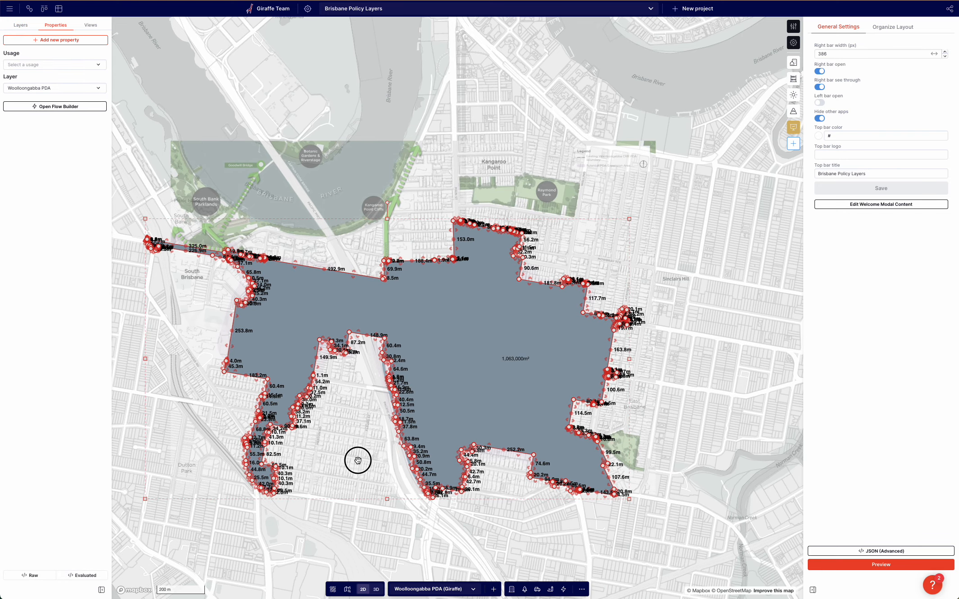
pyautogui.moveTo(358, 460); pyautogui.dragTo(366, 412, button='right')
pyautogui.scroll(3, 353, 388)
pyautogui.click(458, 312)
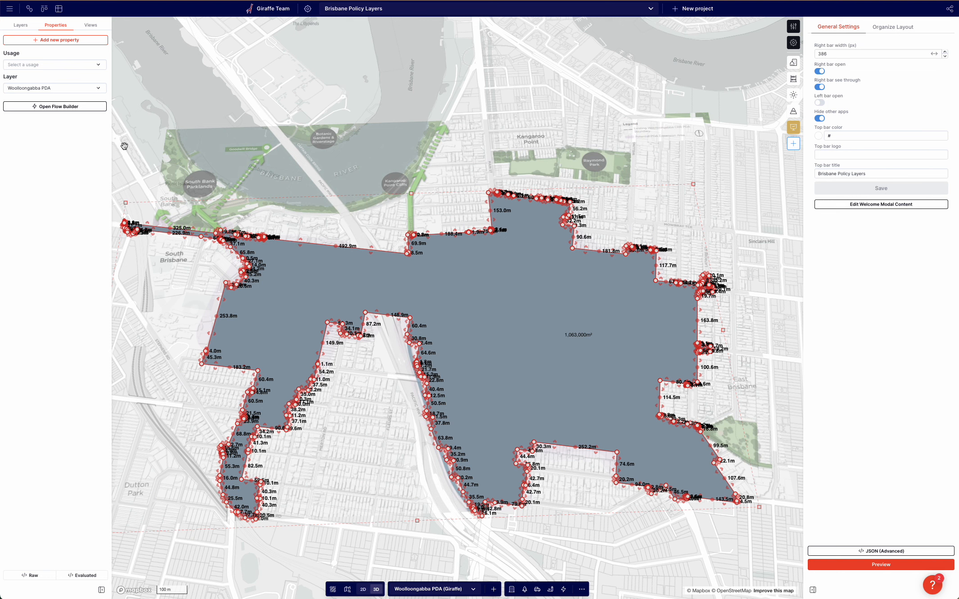
pyautogui.click(51, 43)
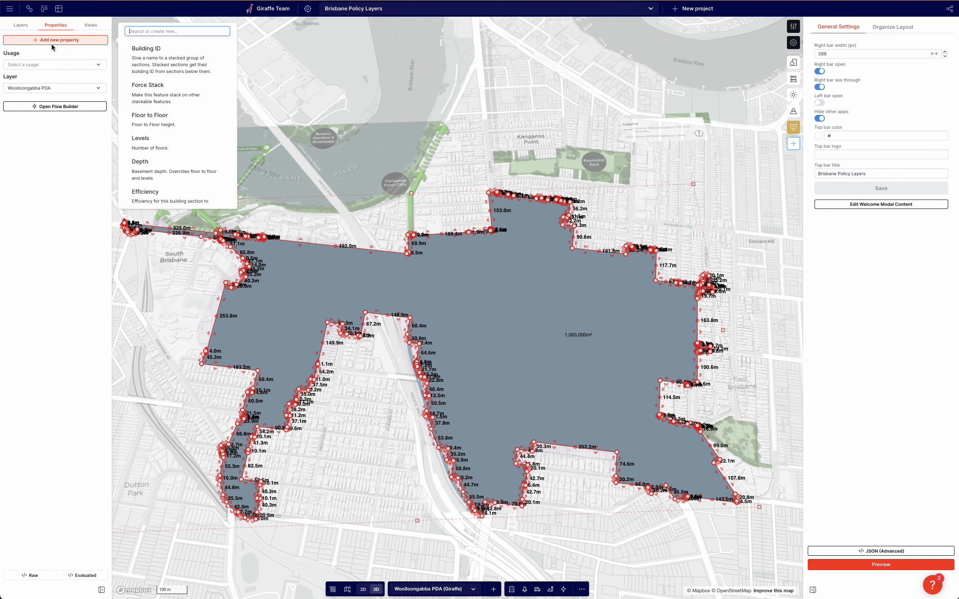
pyautogui.write('COLO')
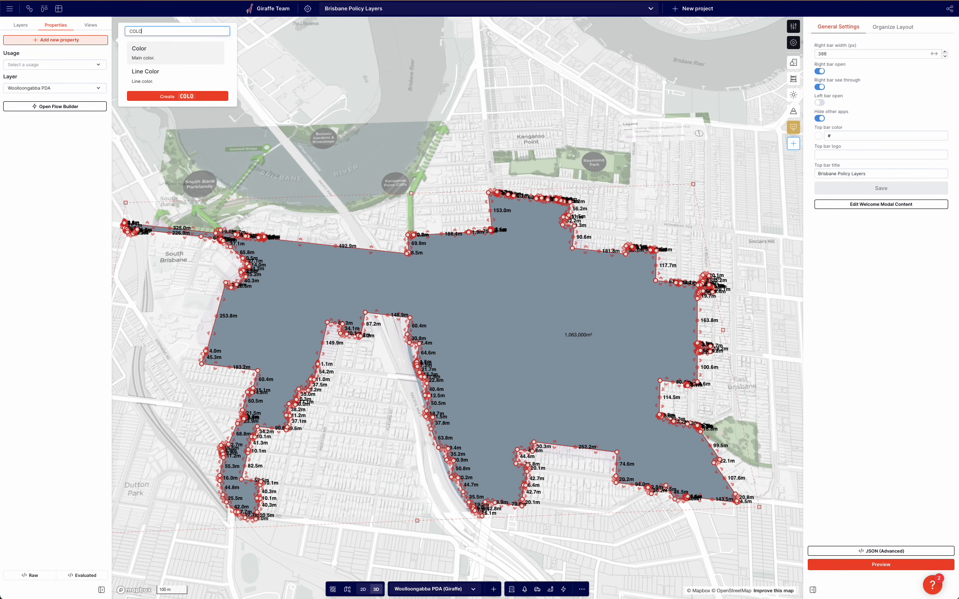
pyautogui.press('Return')
pyautogui.write('LIN')
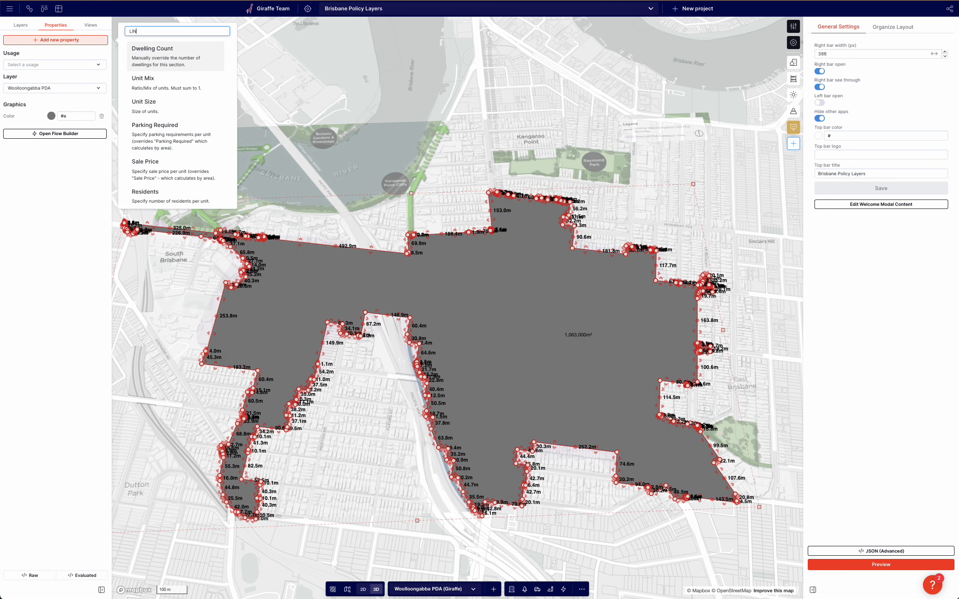
pyautogui.write('E CO')
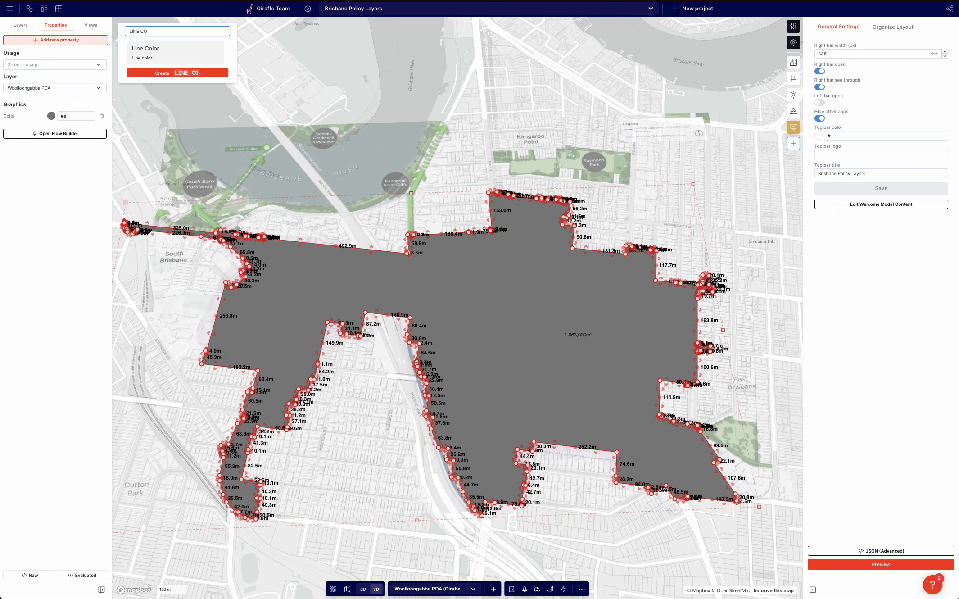
pyautogui.press('Return')
# Add Line Width and Fill Opacity properties to the boundary feature.
pyautogui.write('line wid')
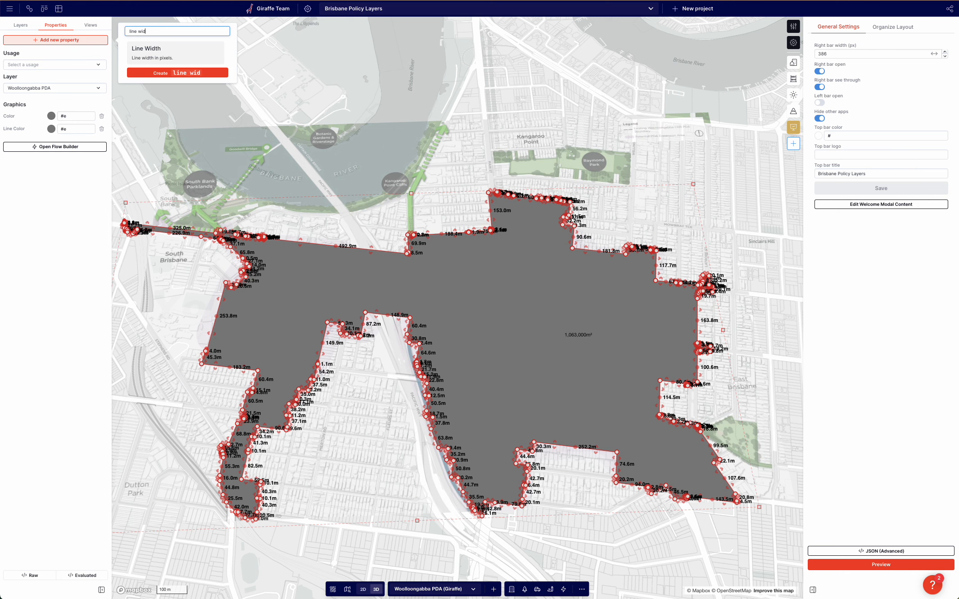
pyautogui.press('Return')
pyautogui.write('opac')
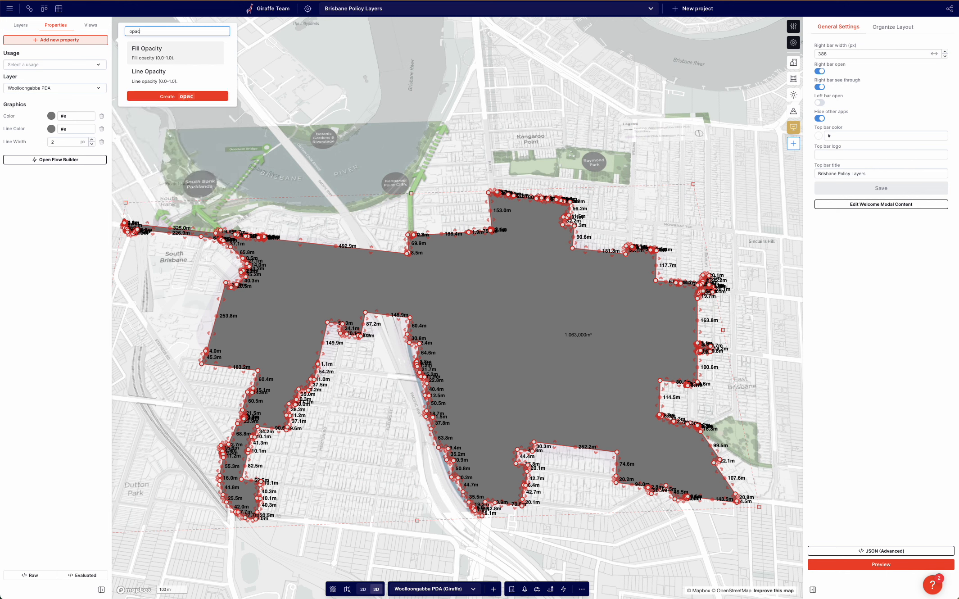
pyautogui.press('Return')
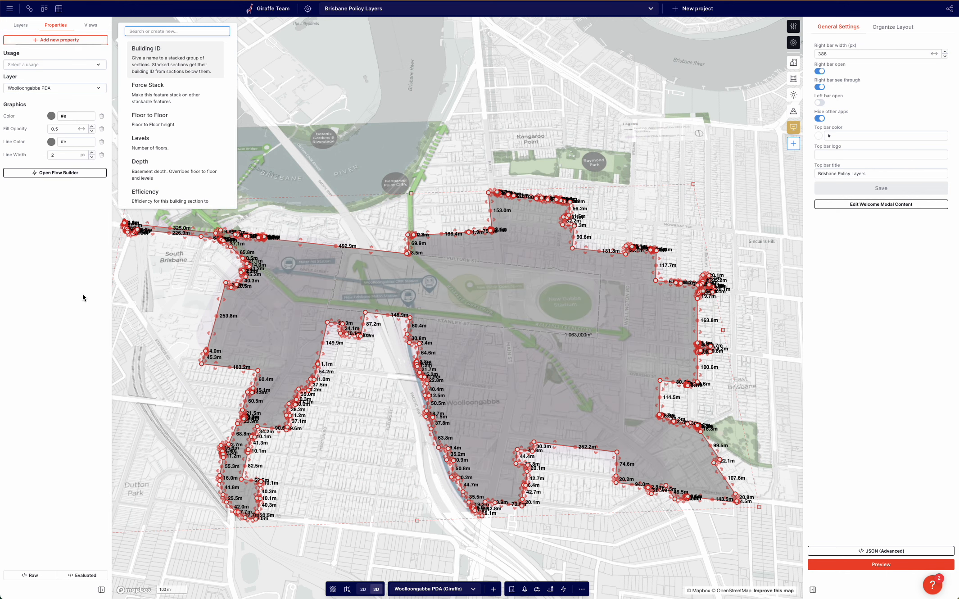
pyautogui.click(171, 320)
pyautogui.moveTo(171, 320); pyautogui.dragTo(231, 309, button='right')
pyautogui.click(230, 308)
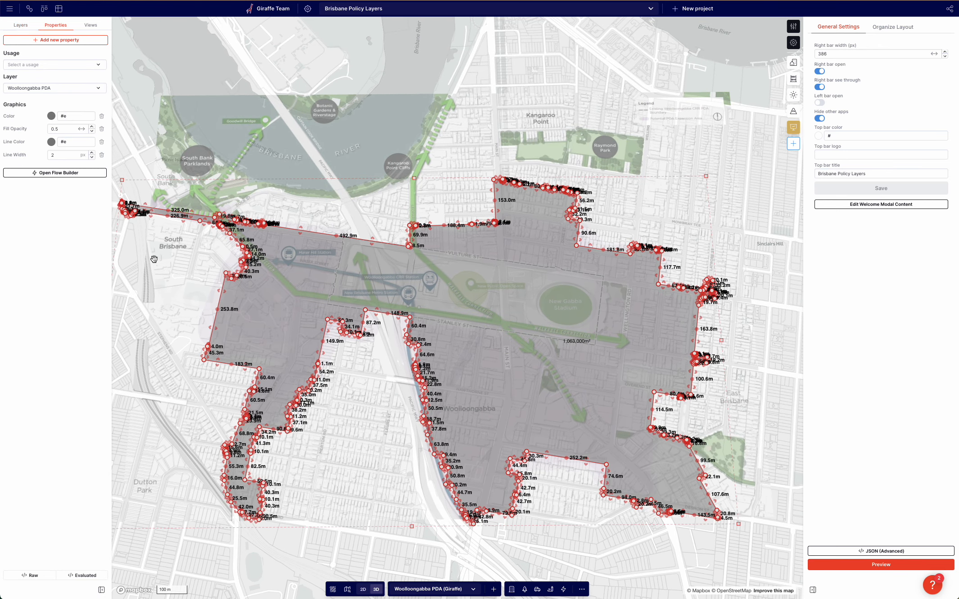
# Set the boundary feature's Color to light purple #e3ccfe and its Fill Opacity to 0.25.
pyautogui.click(51, 115)
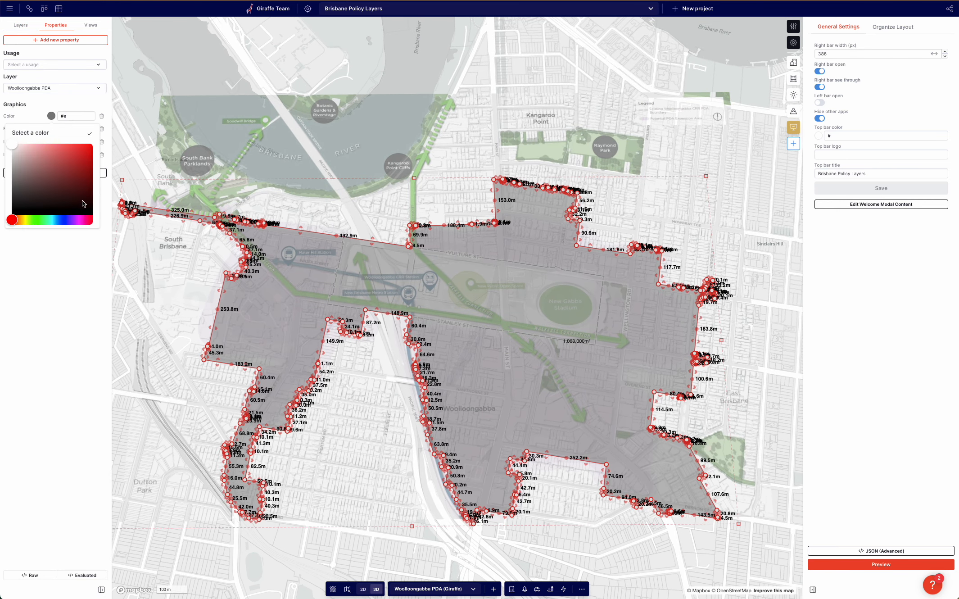
pyautogui.moveTo(68, 220); pyautogui.dragTo(76, 222)
pyautogui.moveTo(67, 169); pyautogui.dragTo(54, 156)
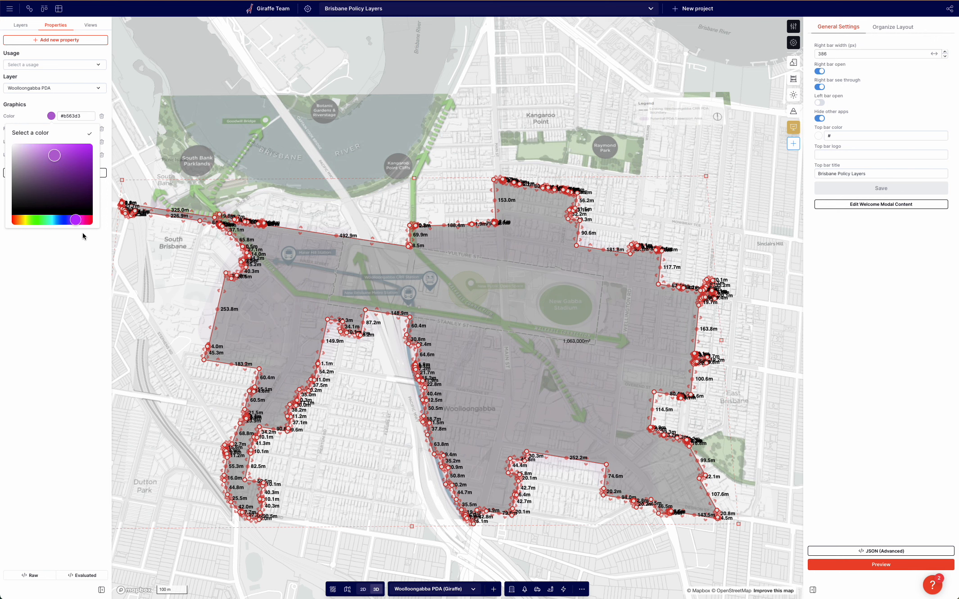
pyautogui.moveTo(77, 220); pyautogui.dragTo(73, 220)
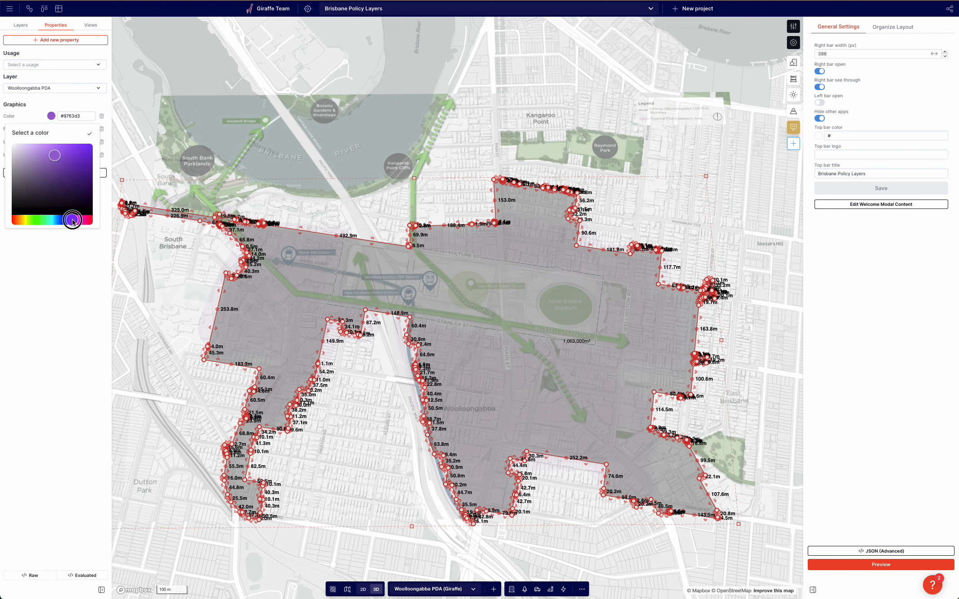
pyautogui.moveTo(55, 156); pyautogui.dragTo(15, 121)
pyautogui.click(62, 113)
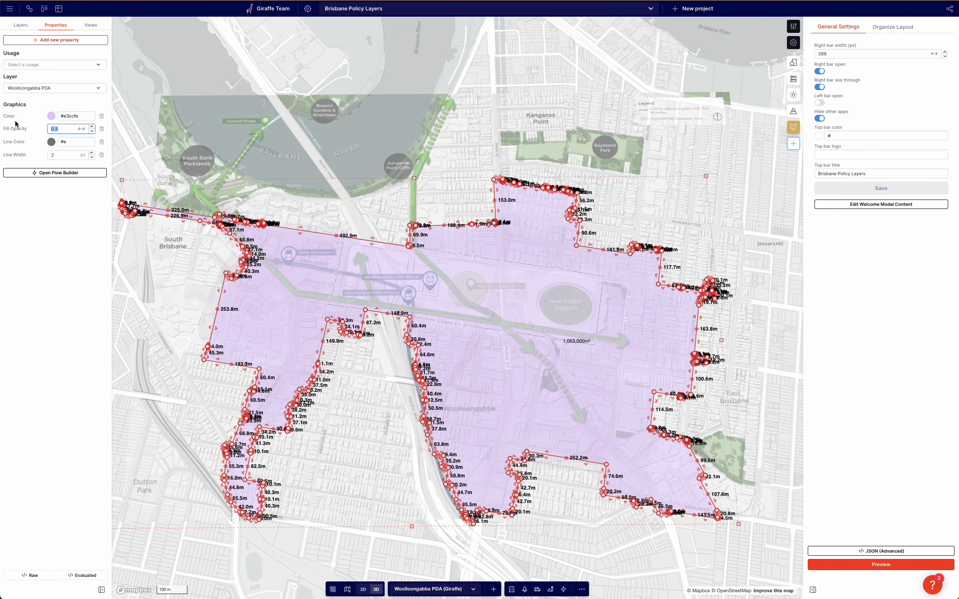
pyautogui.write('0.25')
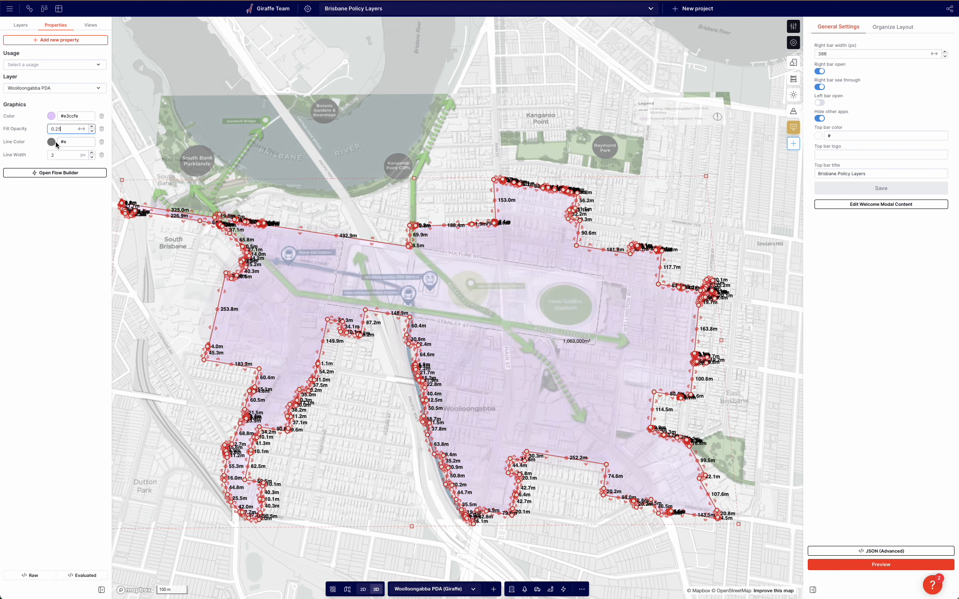
# Remove the Line Color and Line Width properties from the boundary feature.
pyautogui.click(102, 142)
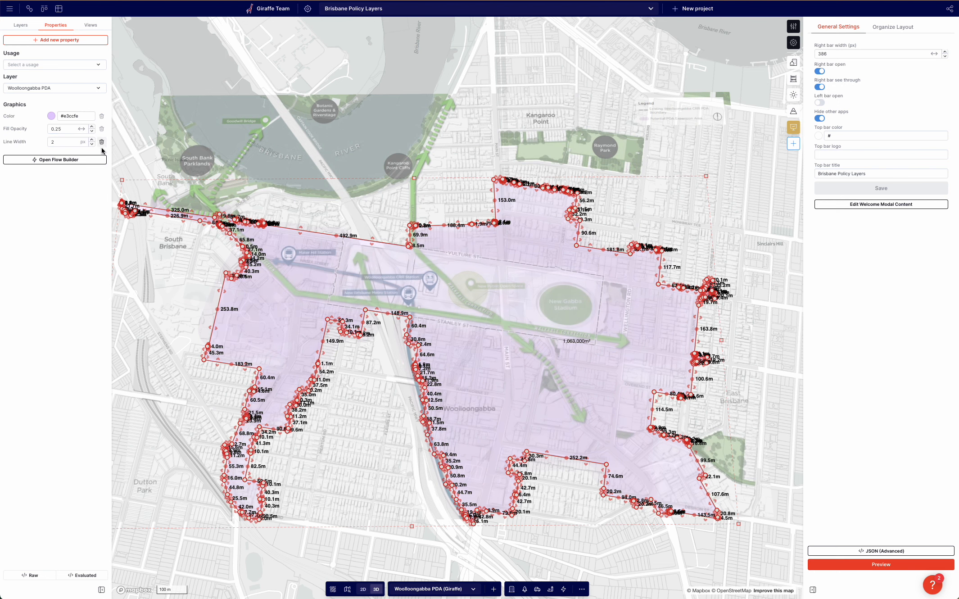
pyautogui.click(102, 142)
pyautogui.scroll(-1, 174, 288)
pyautogui.click(191, 305)
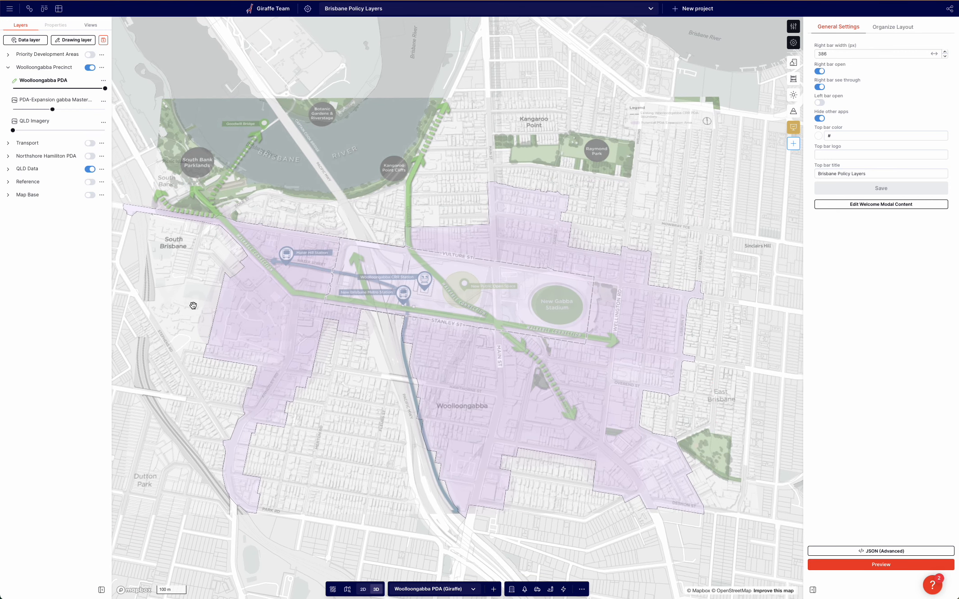
# Add a Line Color property to the boundary feature and give it the same #e3ccfe value as its Color.
pyautogui.click(289, 326)
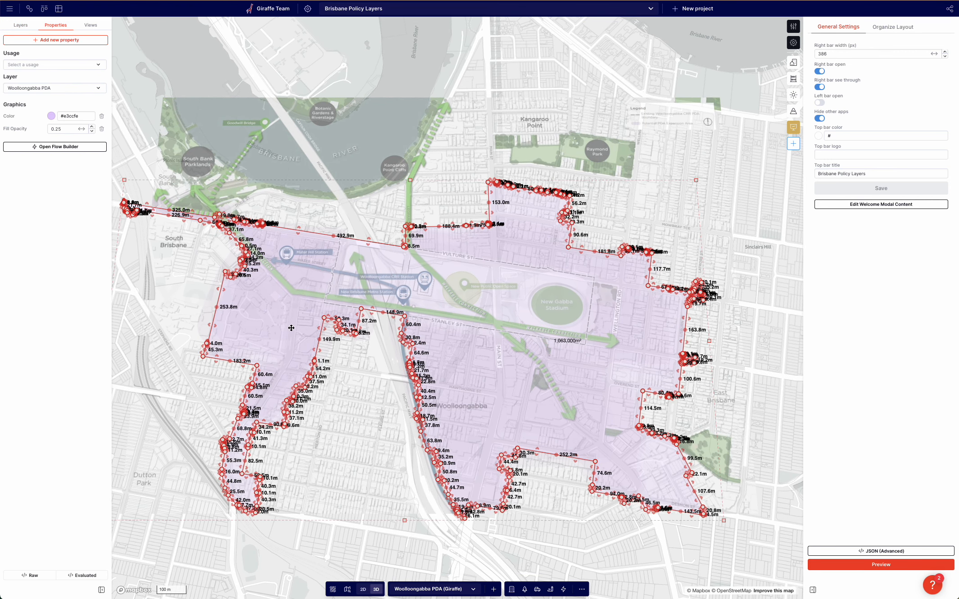
pyautogui.click(53, 40)
pyautogui.write('line col')
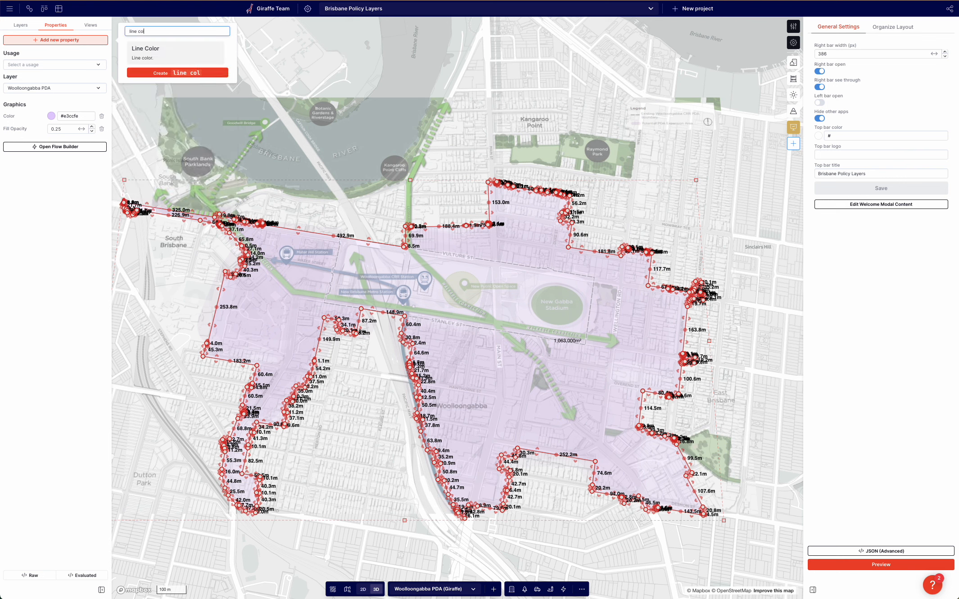
pyautogui.press('Return')
pyautogui.doubleClick(81, 116)
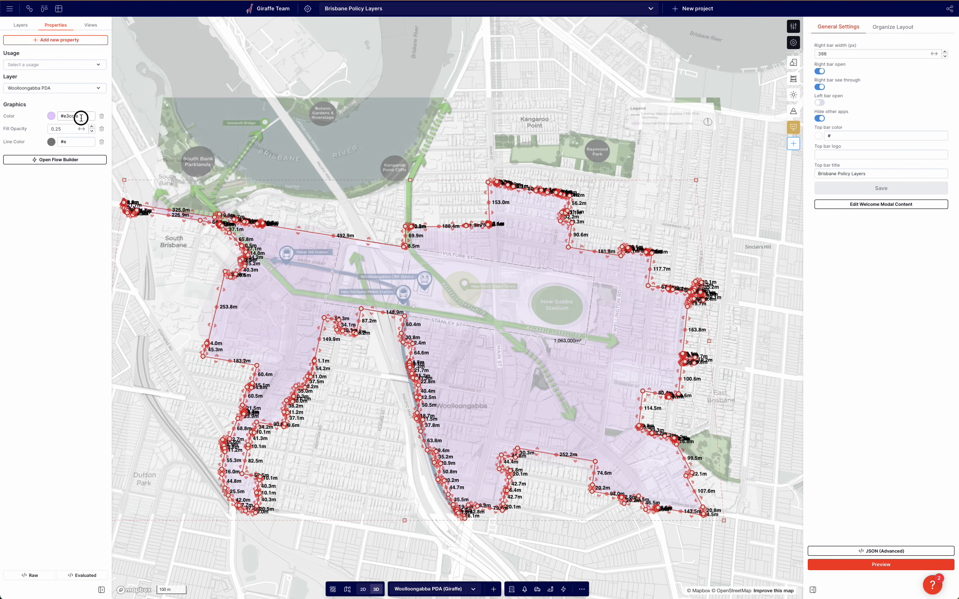
pyautogui.press('super+c')
pyautogui.doubleClick(84, 143)
pyautogui.press('super+v')
# Add a Line Opacity property to the boundary feature, set to 0.25.
pyautogui.click(74, 91)
pyautogui.click(63, 40)
pyautogui.write('line op')
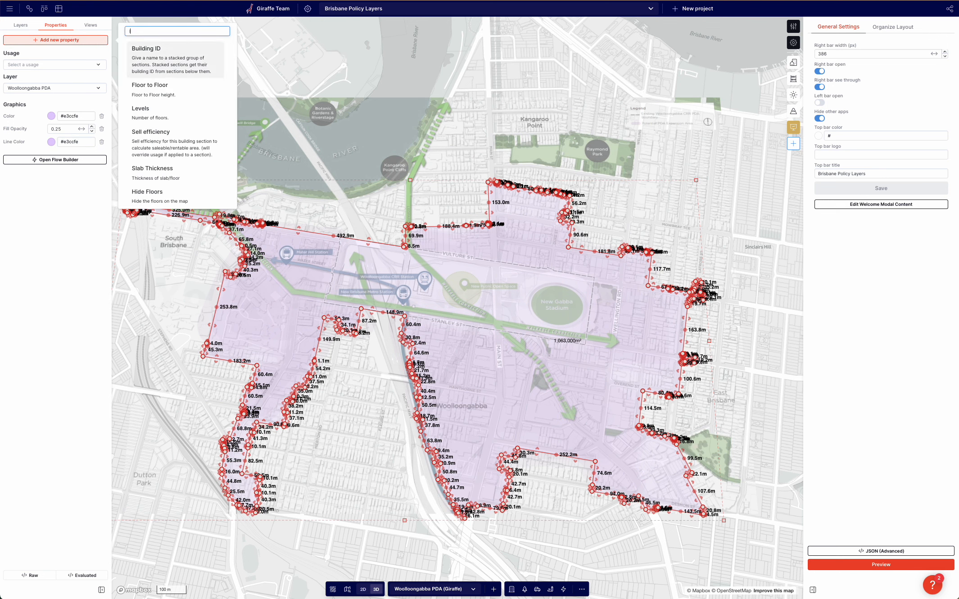
pyautogui.press('Return')
pyautogui.click(61, 154)
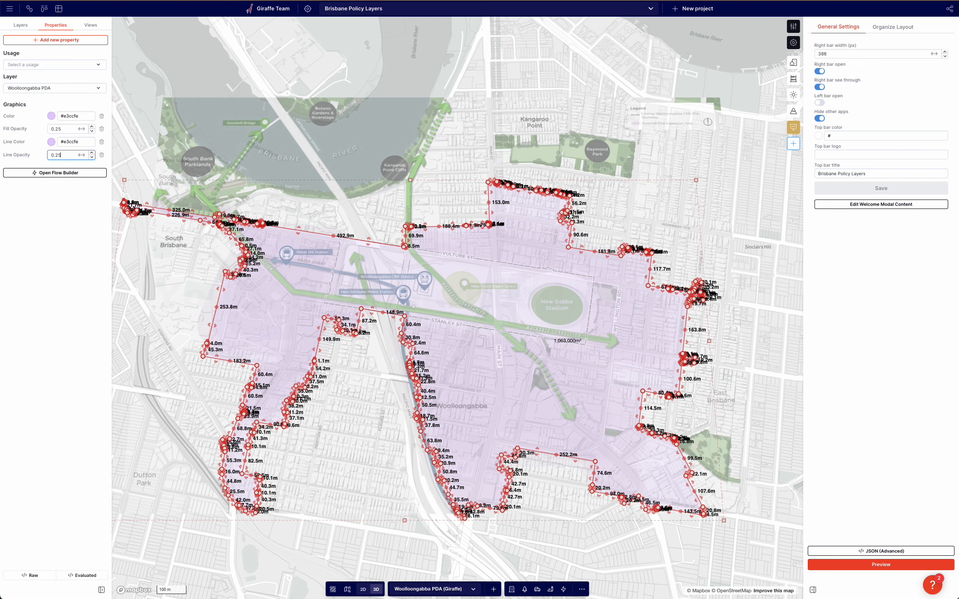
# Set the PDA-Expansion image layer's opacity to zero.
pyautogui.click(364, 407)
pyautogui.moveTo(364, 407); pyautogui.dragTo(347, 387)
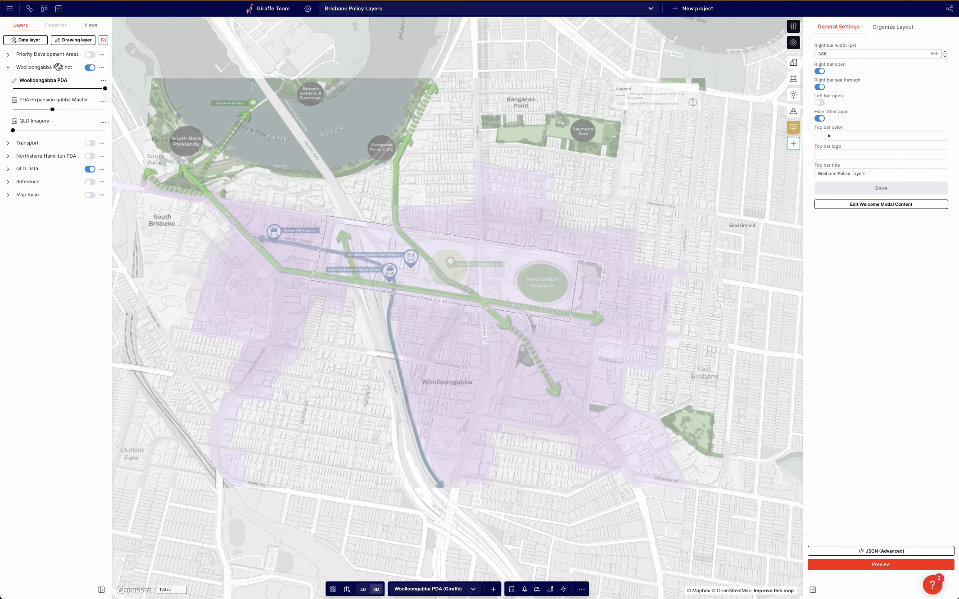
pyautogui.moveTo(52, 109); pyautogui.dragTo(13, 110)
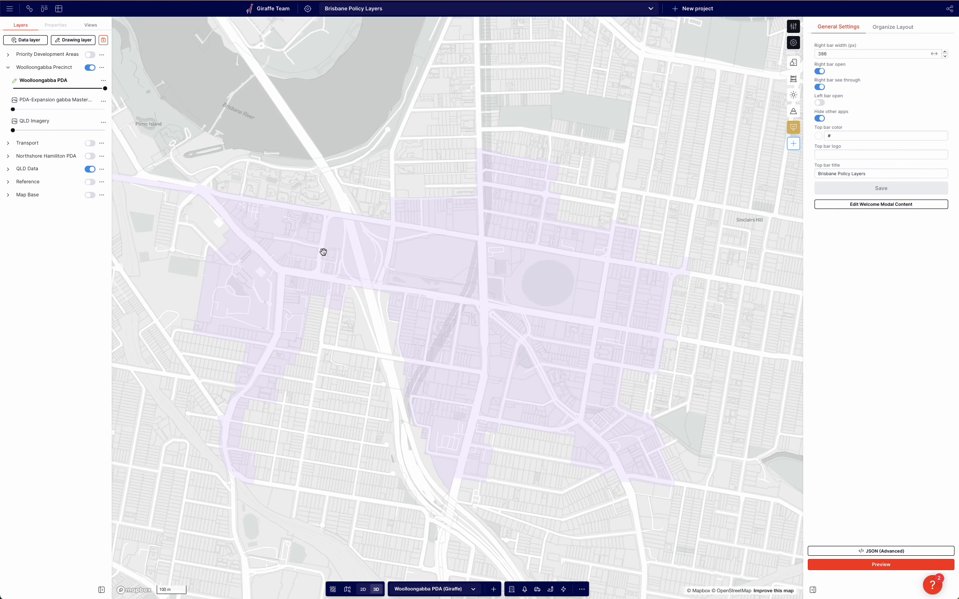
# Set the boundary feature's Fill Opacity and Line Opacity to 0.3.
pyautogui.click(325, 241)
pyautogui.doubleClick(57, 129)
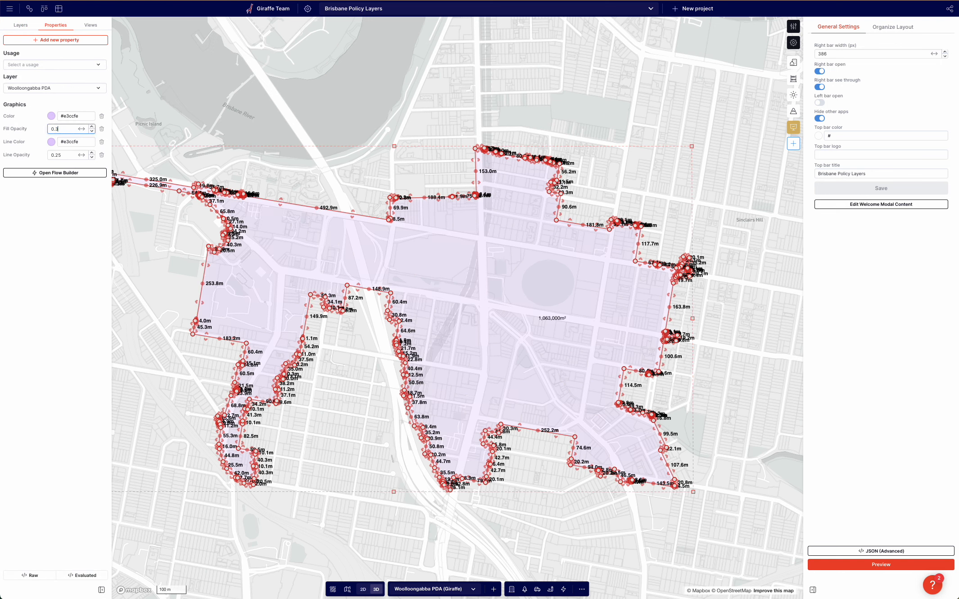
pyautogui.click(71, 155)
pyautogui.press('BackSpace')
# Copy the boundary feature and paste a duplicate onto the Woolloongabba PDA layer.
pyautogui.click(194, 221)
pyautogui.click(287, 238)
pyautogui.press('super+c')
pyautogui.click(155, 264)
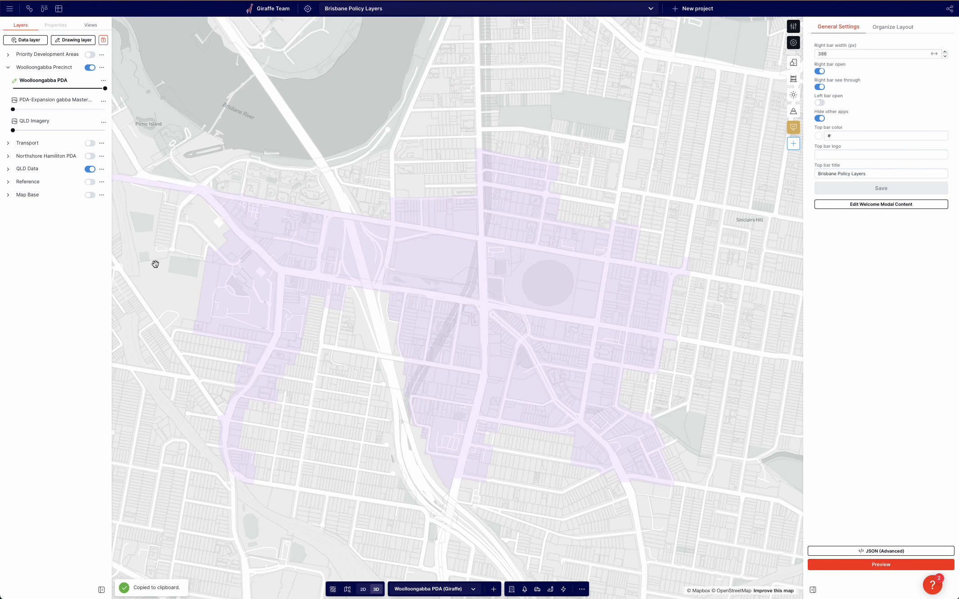
pyautogui.press('super+v')
# Offset the duplicated boundary by 40 meters using the Offset command.
pyautogui.click(267, 256)
pyautogui.click(267, 243)
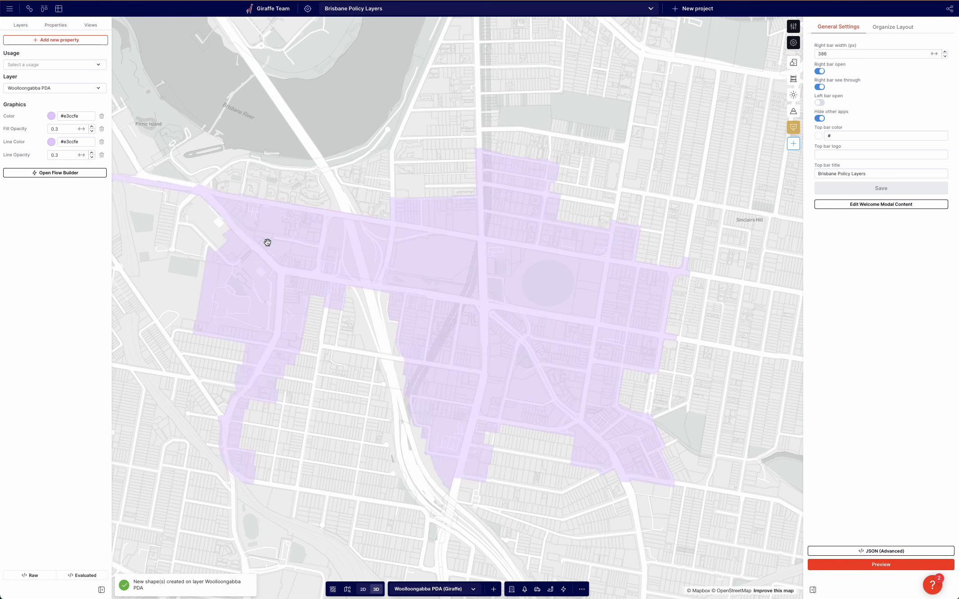
pyautogui.press('space')
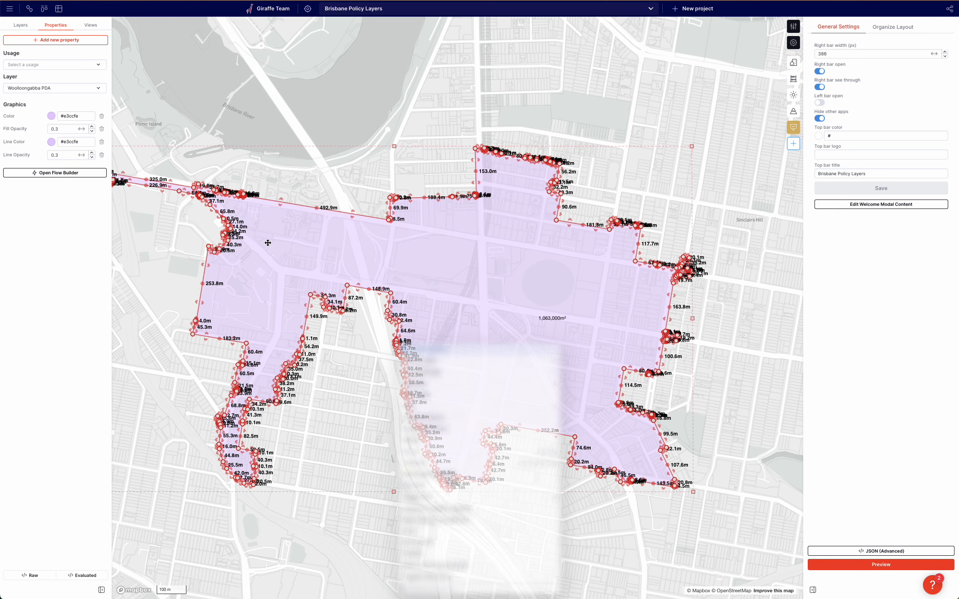
pyautogui.write('off')
pyautogui.press('Return')
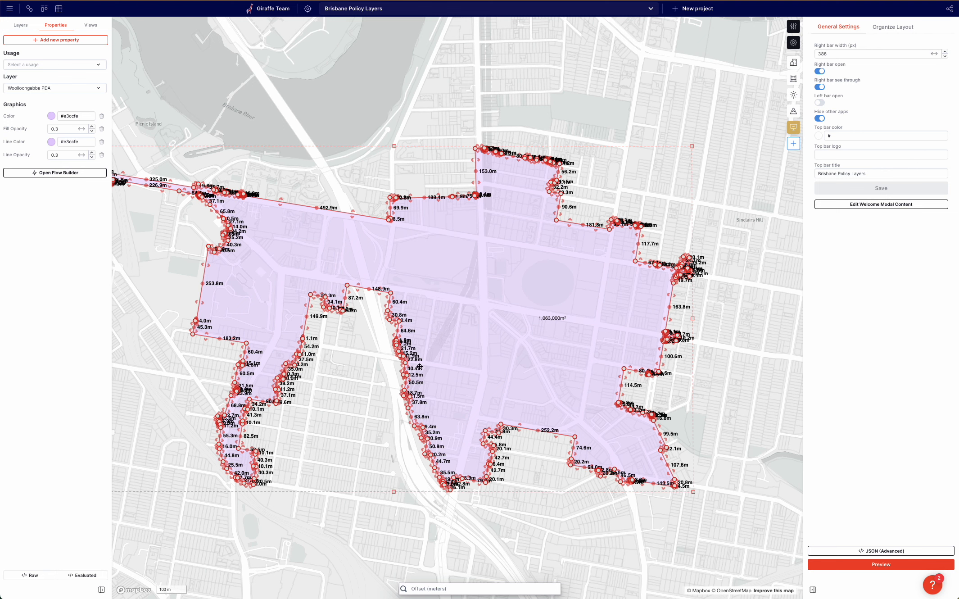
pyautogui.write('40')
pyautogui.press('Return')
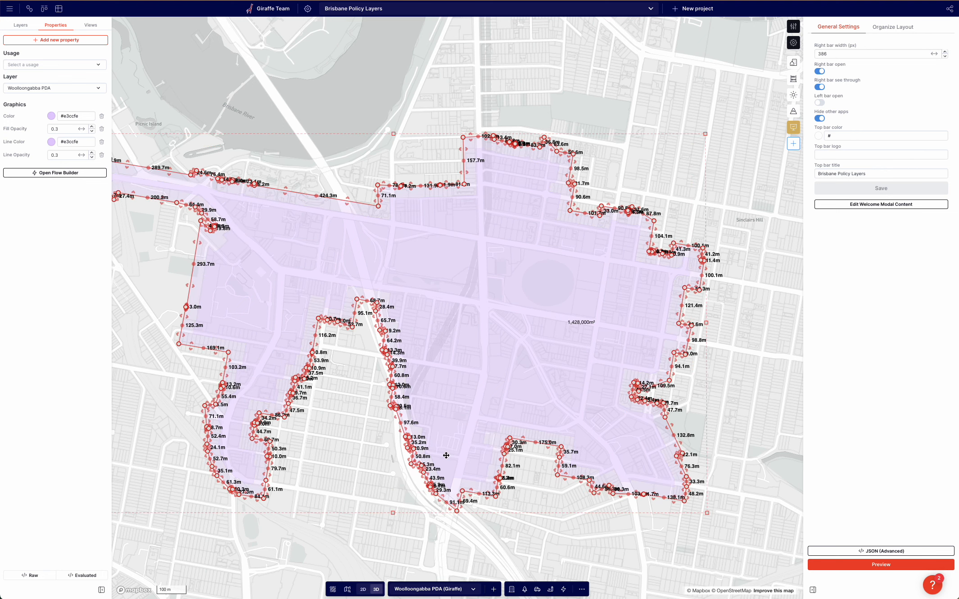
# Compare the offset boundary against the expansion image by swapping the two layers' opacity sliders.
pyautogui.click(349, 489)
pyautogui.moveTo(337, 492); pyautogui.dragTo(350, 487)
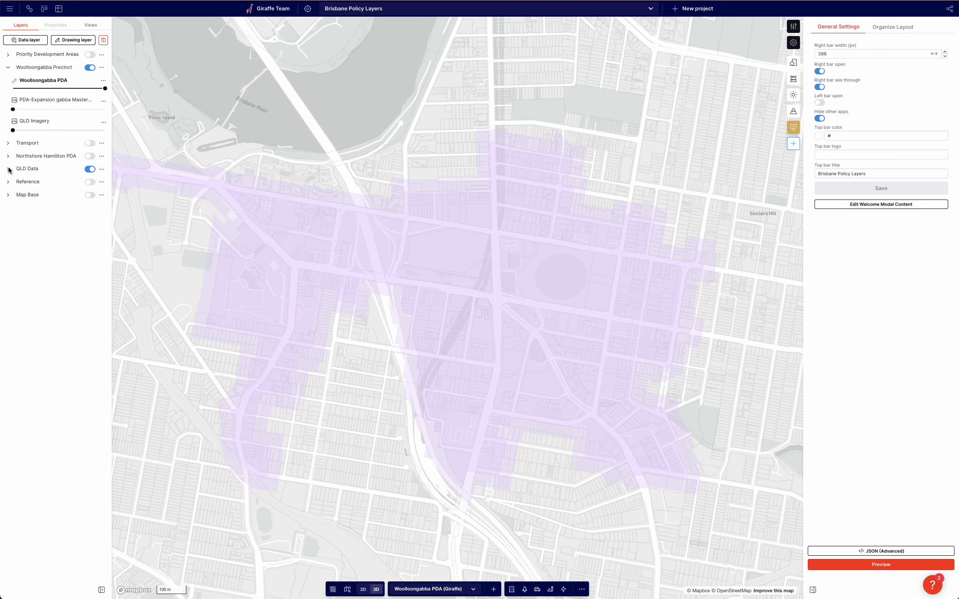
pyautogui.moveTo(58, 89); pyautogui.dragTo(92, 109)
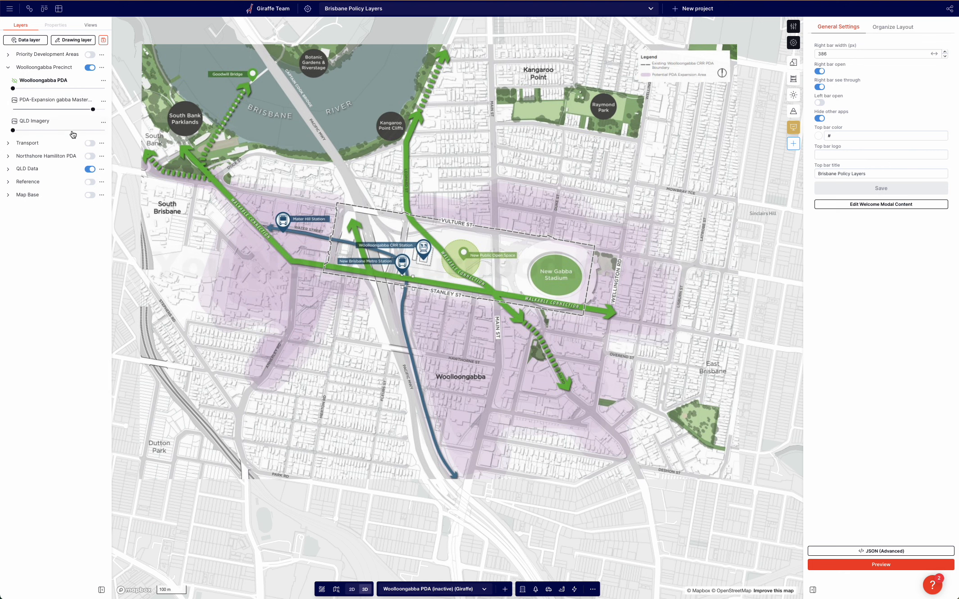
pyautogui.moveTo(92, 109); pyautogui.dragTo(77, 89)
# Select the offset boundary among the overlapping features and set its Fill Opacity and Line Opacity to 0.2.
pyautogui.moveTo(172, 286); pyautogui.dragTo(191, 294)
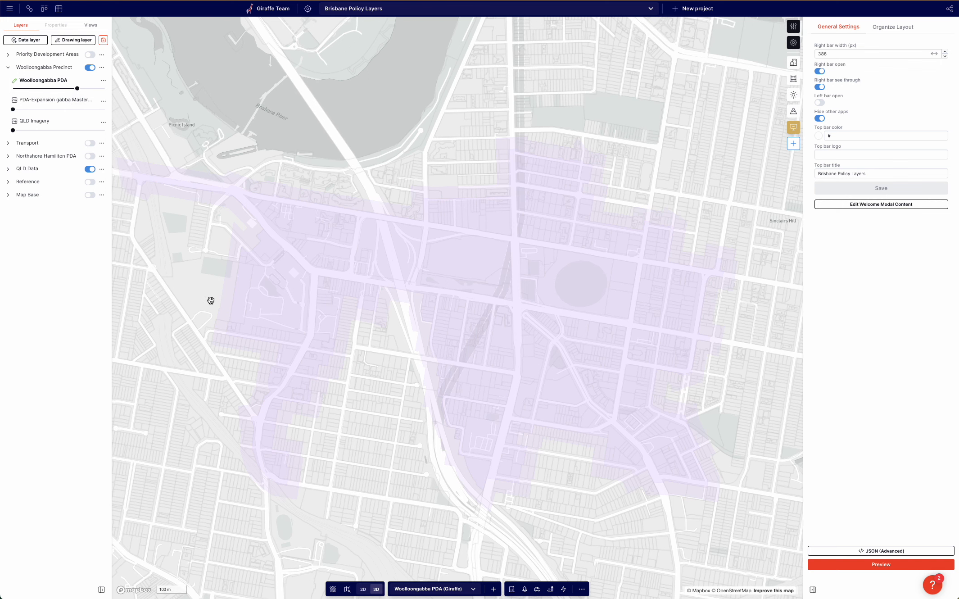
pyautogui.click(221, 300)
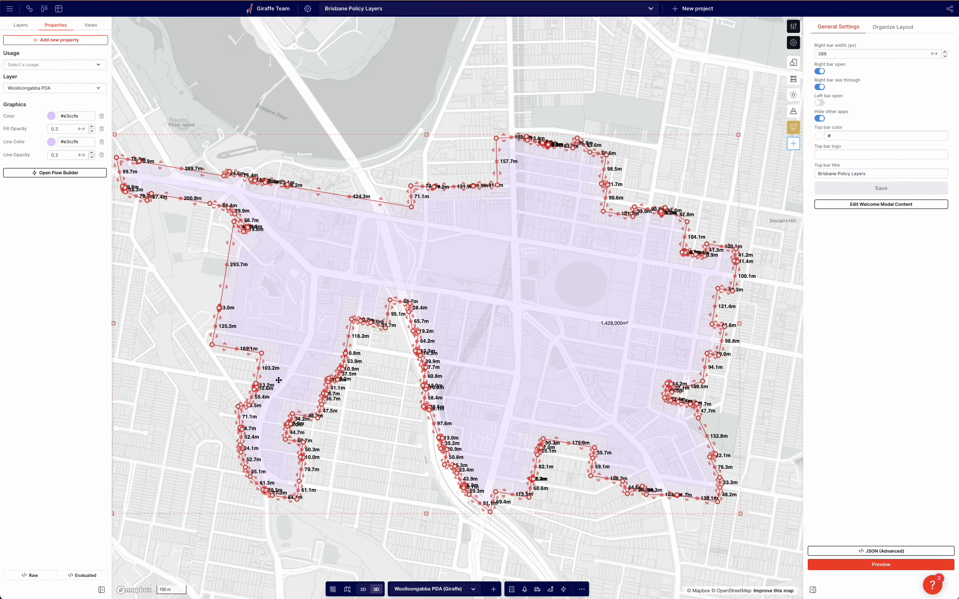
pyautogui.click(385, 441)
pyautogui.moveTo(384, 442); pyautogui.dragTo(358, 407)
pyautogui.scroll(-1, 368, 451)
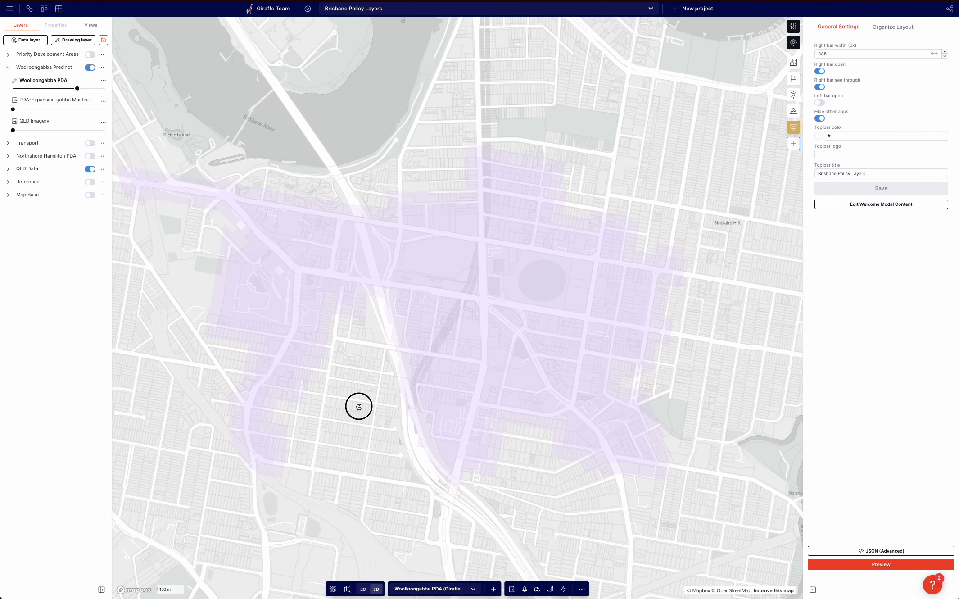
pyautogui.click(281, 327)
pyautogui.click(278, 321)
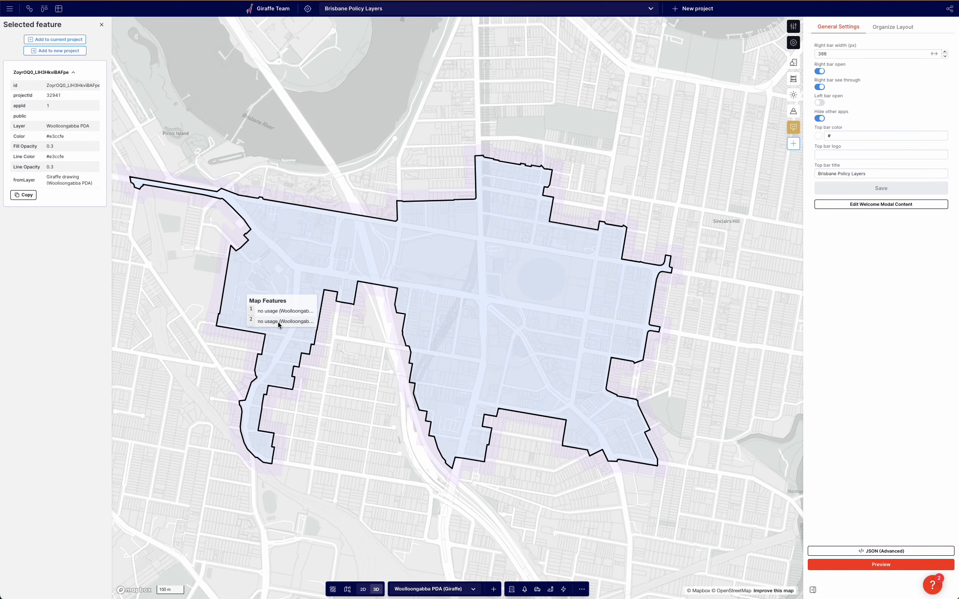
pyautogui.click(278, 311)
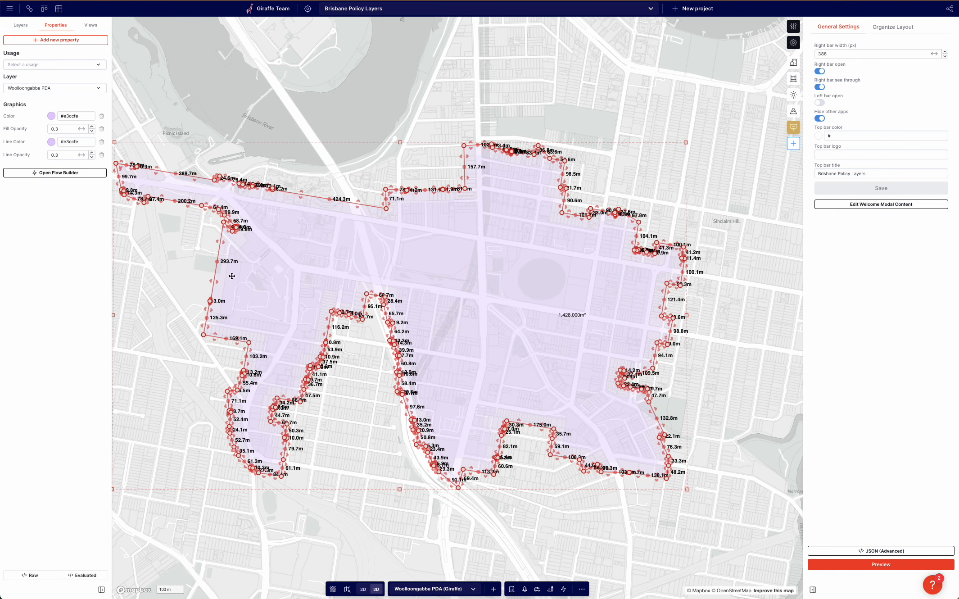
pyautogui.click(61, 130)
pyautogui.press('BackSpace')
pyautogui.write('2')
pyautogui.click(65, 157)
# Set the Woolloongabba PDA layer opacity to about 75% and the PDA-Expansion image opacity to zero.
pyautogui.click(344, 424)
pyautogui.moveTo(346, 509); pyautogui.dragTo(324, 517)
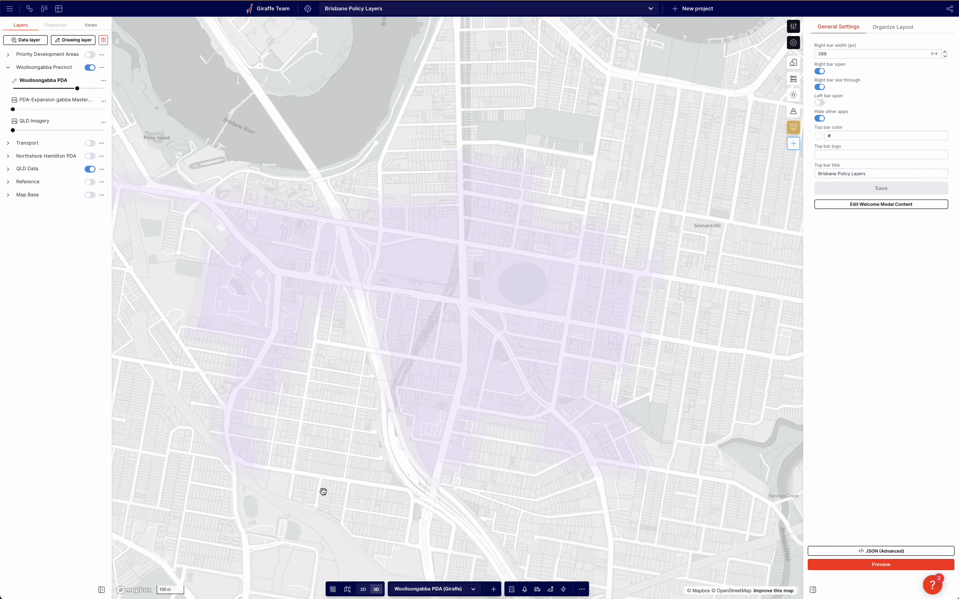
pyautogui.moveTo(78, 88); pyautogui.dragTo(106, 110)
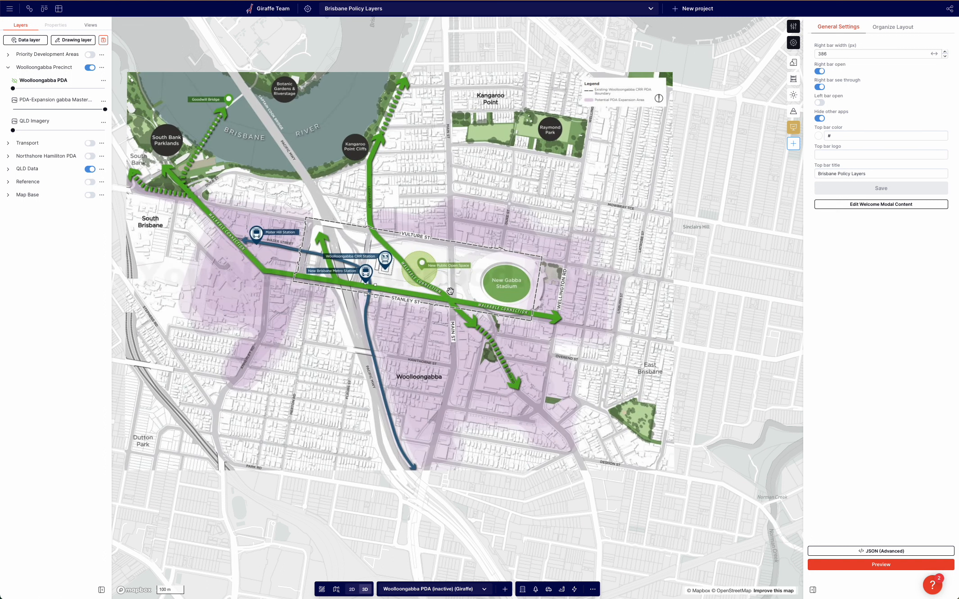
pyautogui.moveTo(105, 109); pyautogui.dragTo(13, 110)
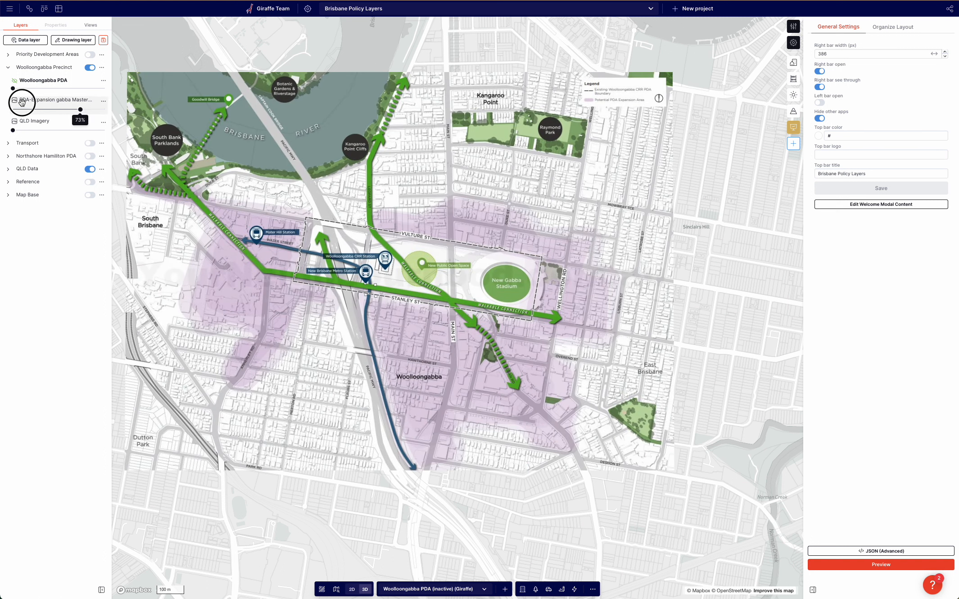
pyautogui.click(70, 88)
# Inspect the offset boundary, then set the PDA-Expansion image layer's opacity to about 58%.
pyautogui.scroll(3, 404, 265)
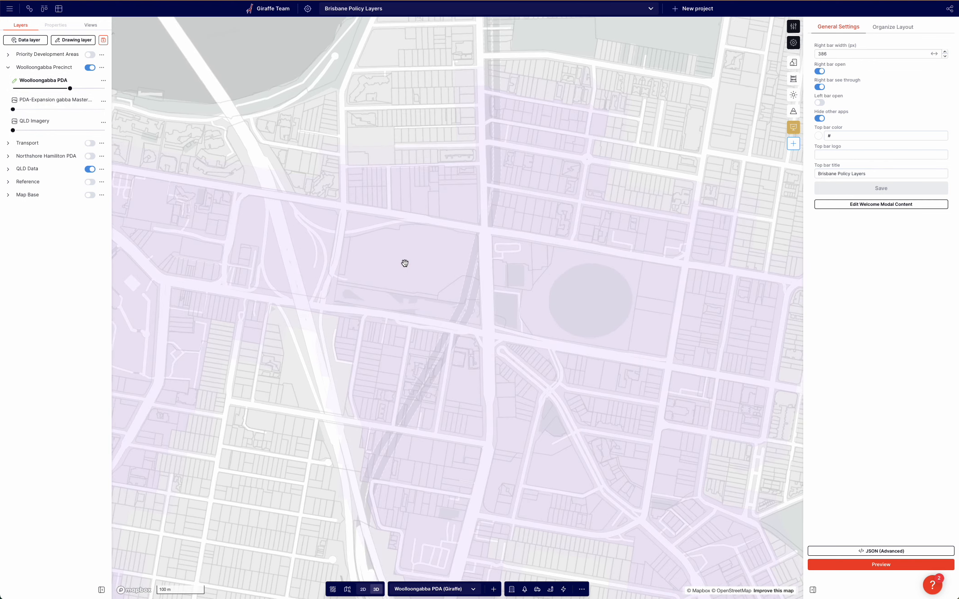
pyautogui.click(305, 238)
pyautogui.click(301, 223)
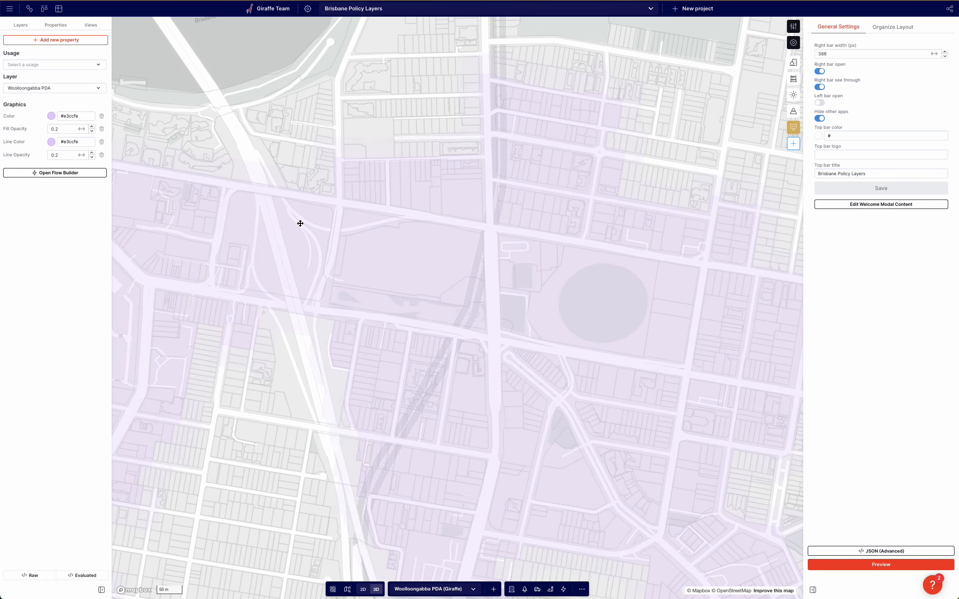
pyautogui.click(264, 98)
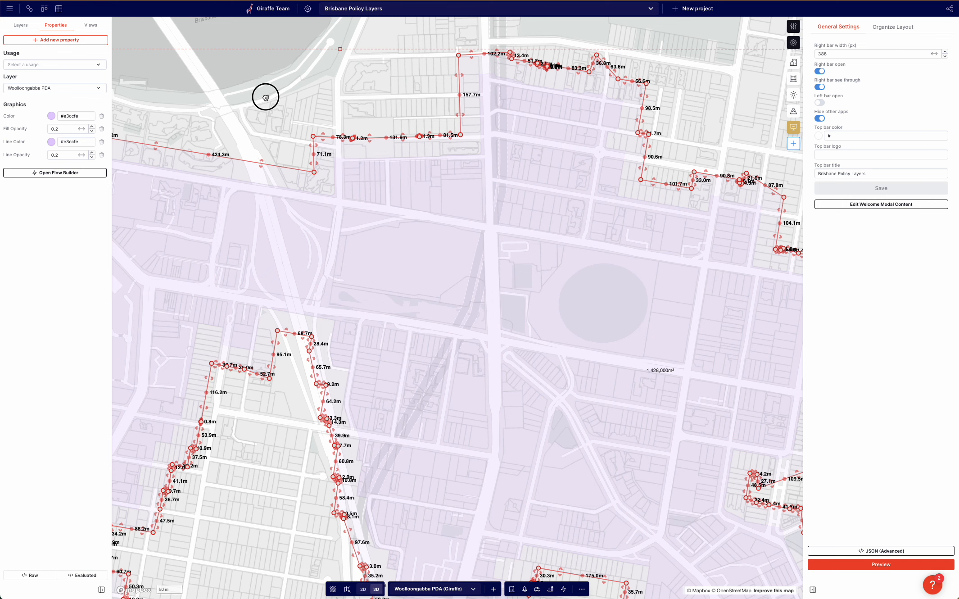
pyautogui.scroll(-2, 254, 111)
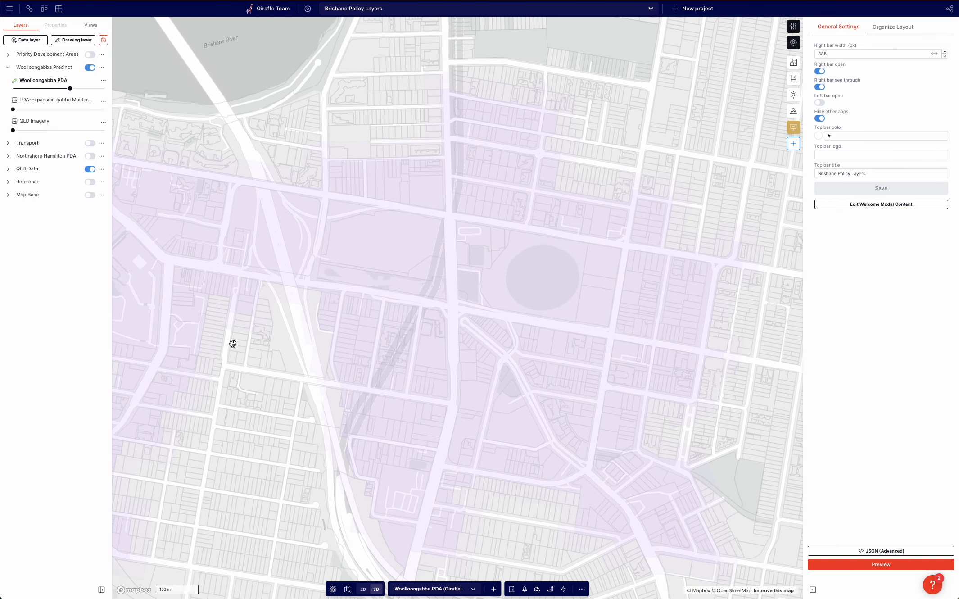
pyautogui.click(66, 109)
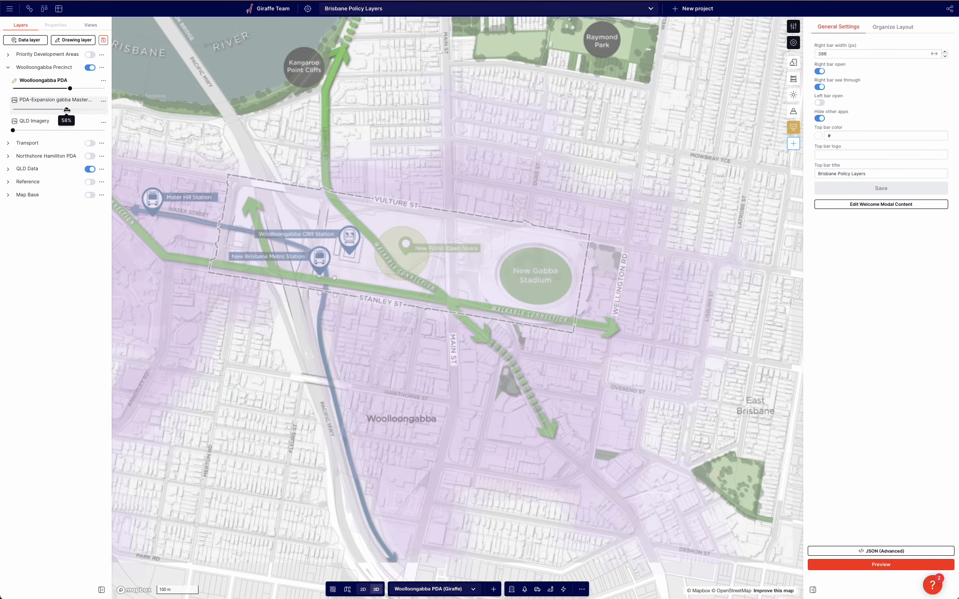
# Raise the PDA-Expansion image layer's opacity to about 68%.
pyautogui.moveTo(67, 110); pyautogui.dragTo(76, 110)
pyautogui.moveTo(259, 400); pyautogui.dragTo(245, 413)
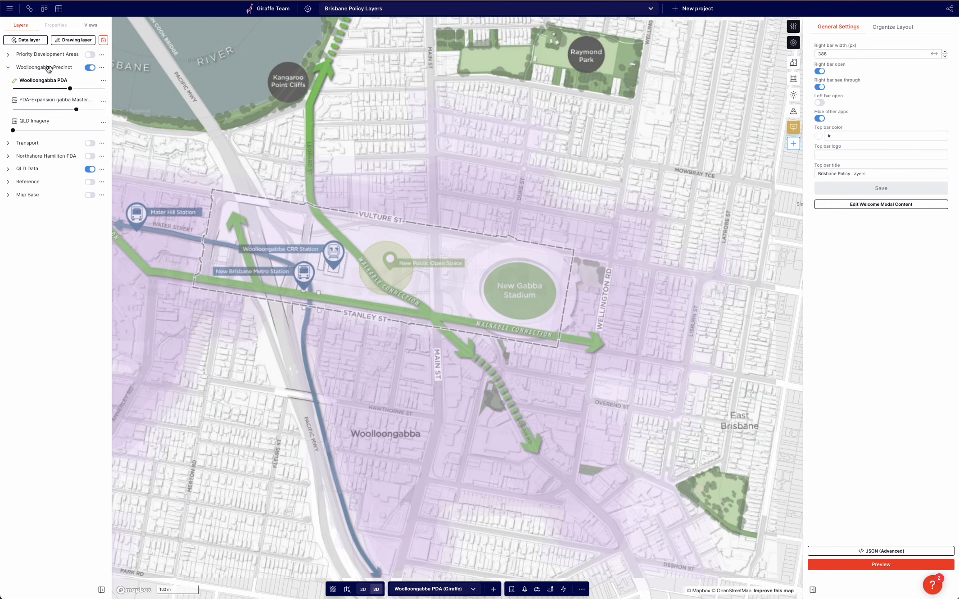
pyautogui.press('l')
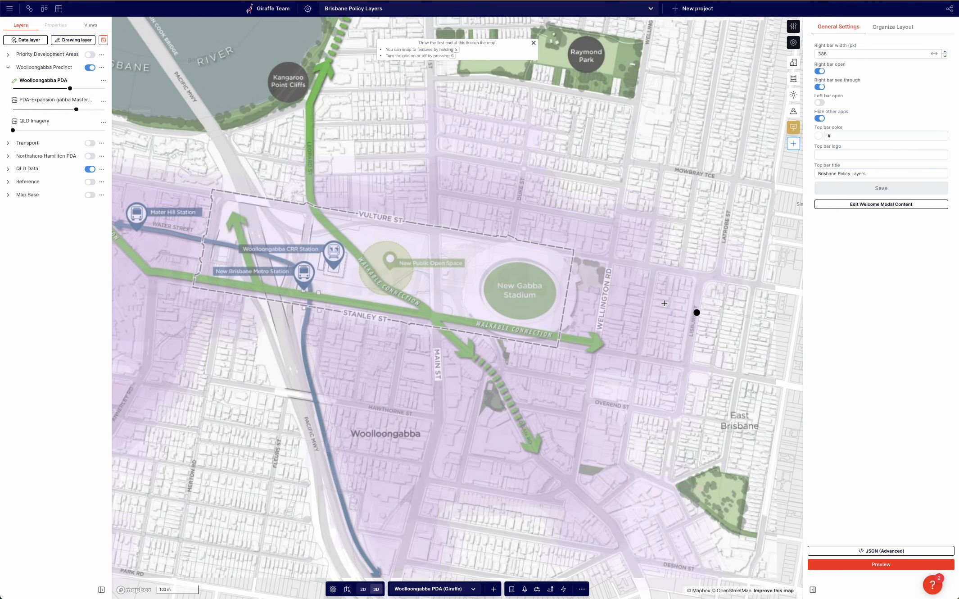
pyautogui.scroll(2, 664, 303)
pyautogui.click(556, 239)
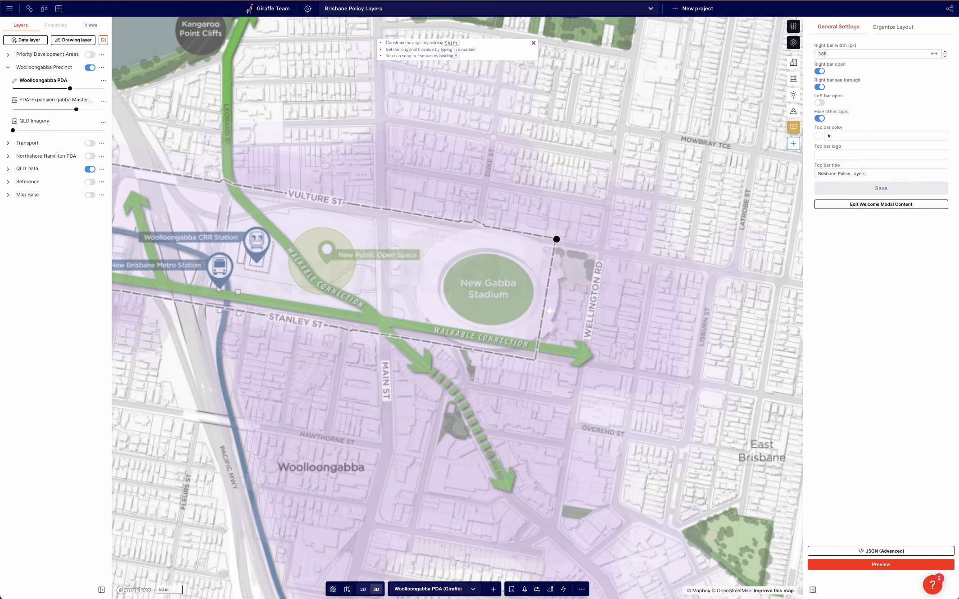
pyautogui.click(538, 362)
pyautogui.scroll(-3, 181, 288)
pyautogui.scroll(3, 236, 303)
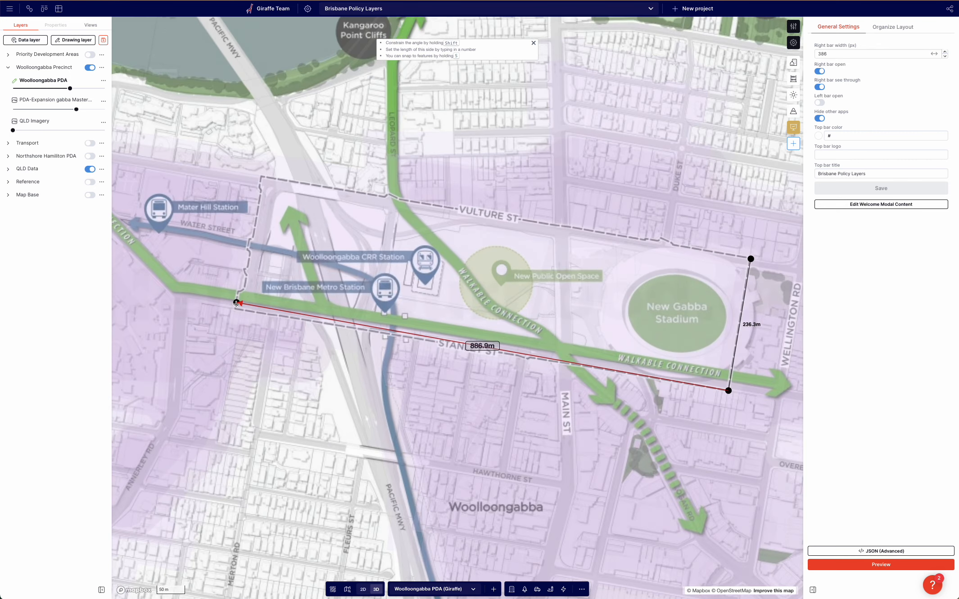
pyautogui.click(236, 308)
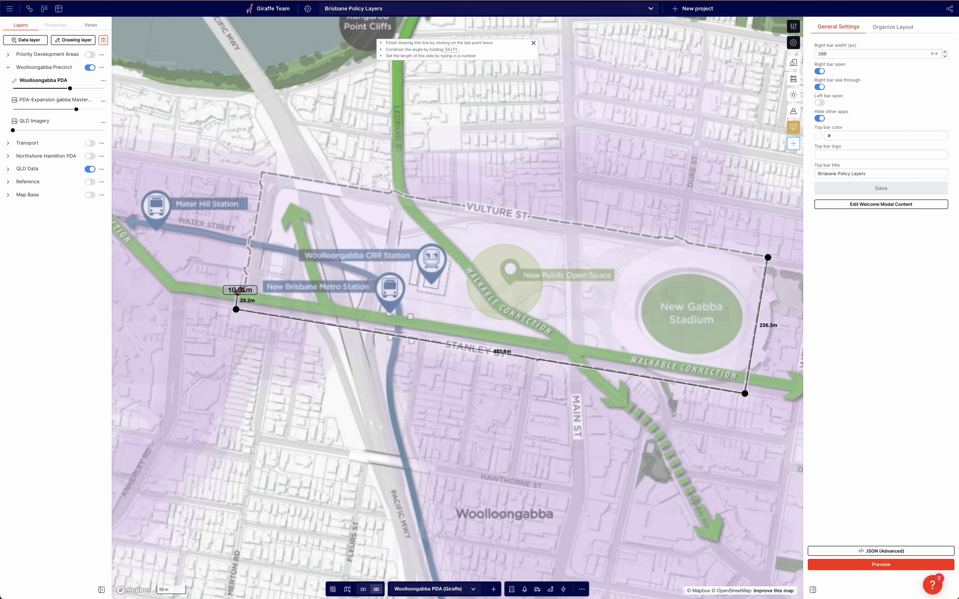
pyautogui.doubleClick(239, 291)
pyautogui.press('Escape')
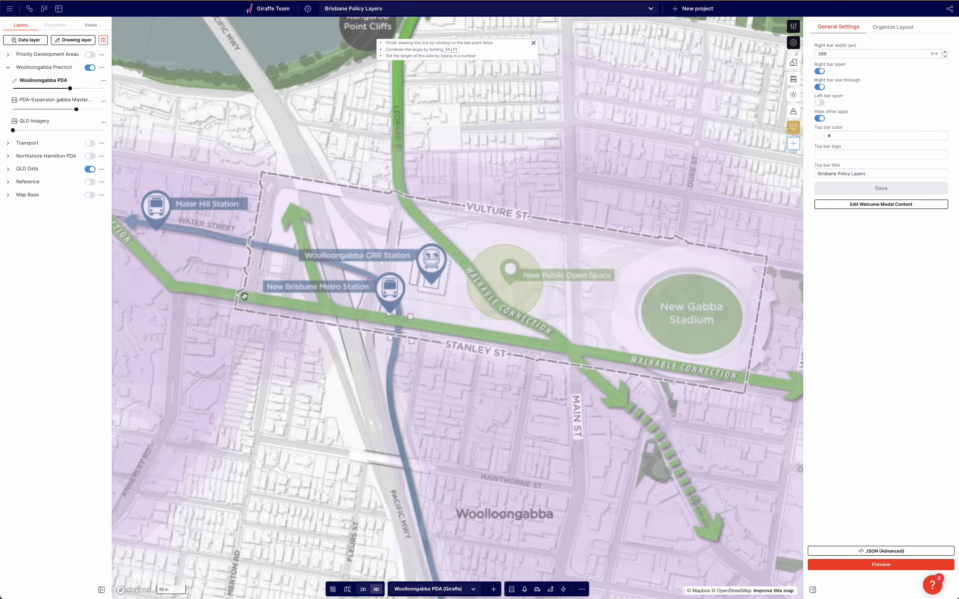
# Draw a polygon tracing the Woolloongabba PDA boundary from the Mater Hill side around the Gabba stadium, closing it at the first vertex.
pyautogui.scroll(5, 294, 187)
pyautogui.click(248, 165)
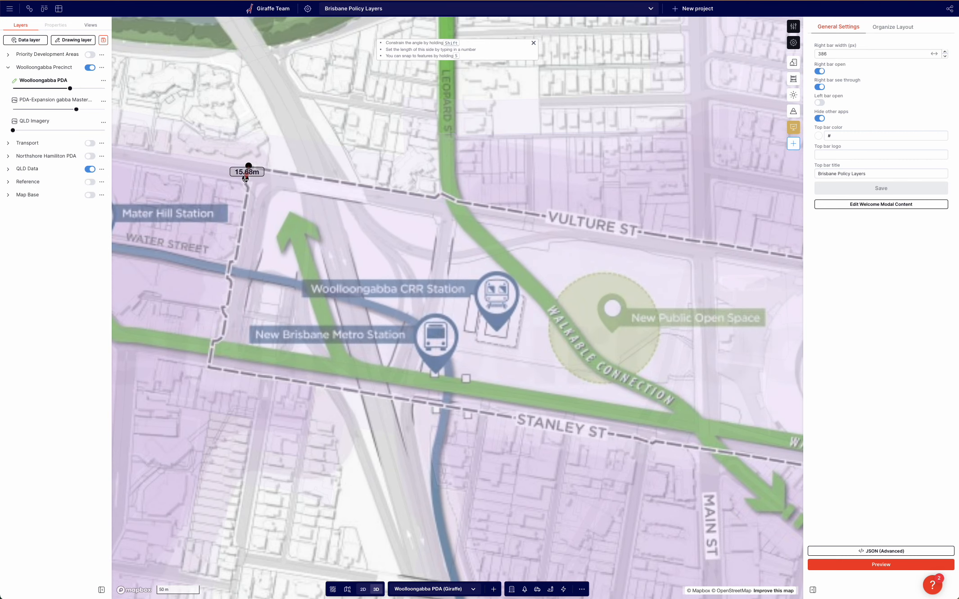
pyautogui.click(245, 182)
pyautogui.click(248, 187)
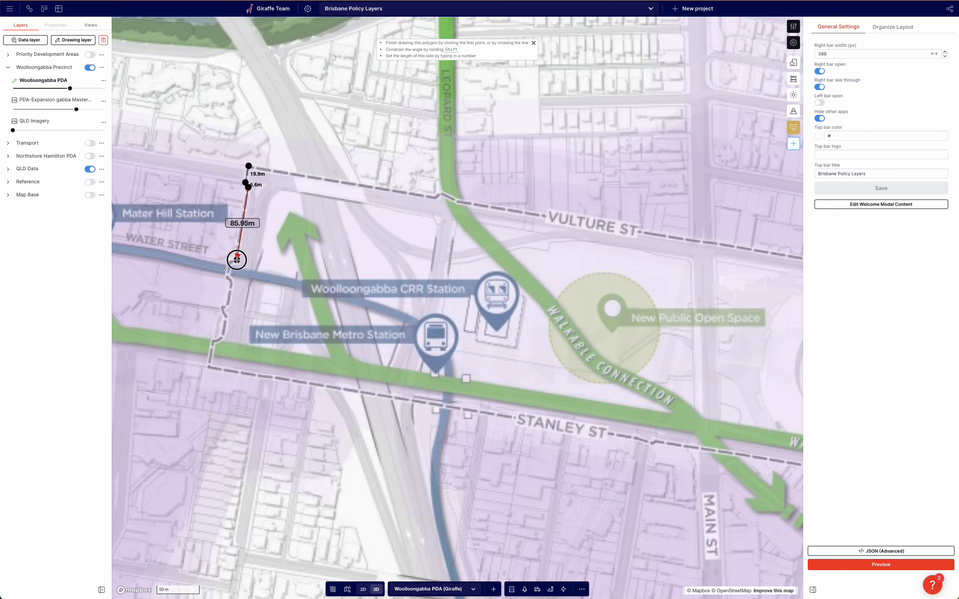
pyautogui.click(237, 260)
pyautogui.click(230, 261)
pyautogui.click(227, 273)
pyautogui.click(233, 281)
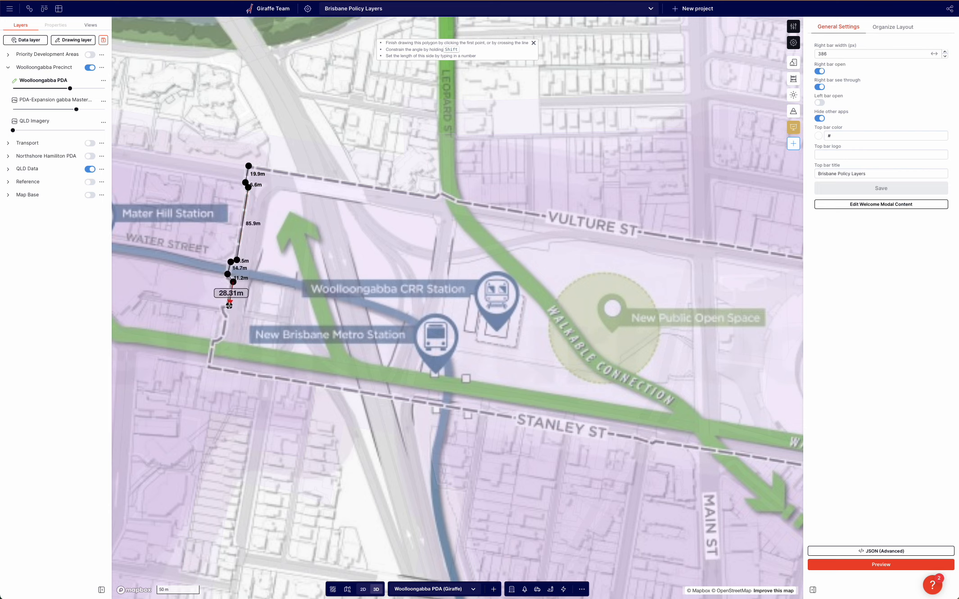
pyautogui.click(228, 305)
pyautogui.click(221, 306)
pyautogui.click(226, 315)
pyautogui.click(225, 329)
pyautogui.click(219, 339)
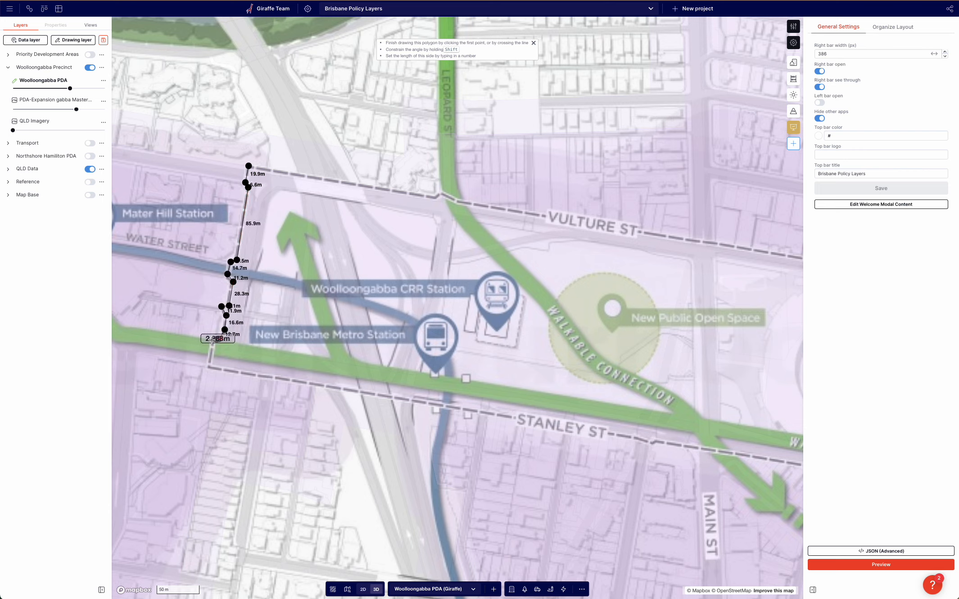
pyautogui.click(212, 339)
pyautogui.click(208, 367)
pyautogui.scroll(-5, 309, 372)
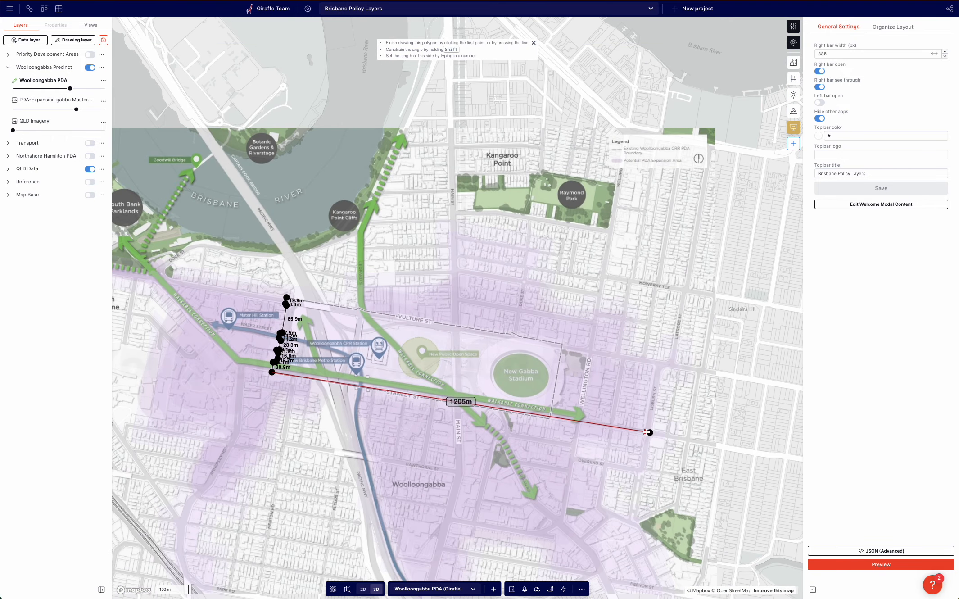
pyautogui.scroll(3, 630, 424)
pyautogui.scroll(3, 585, 421)
pyautogui.click(463, 408)
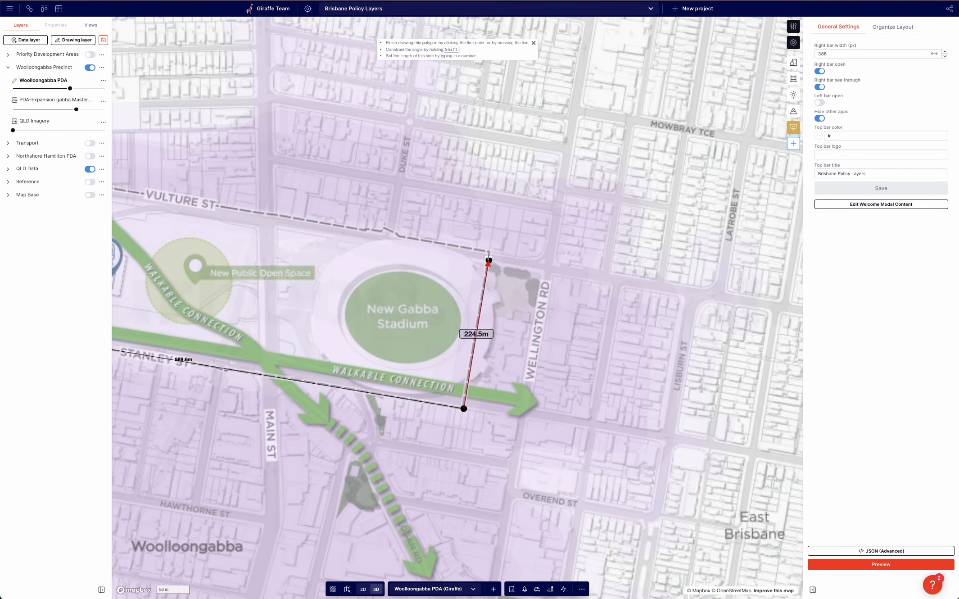
pyautogui.click(489, 252)
pyautogui.click(400, 236)
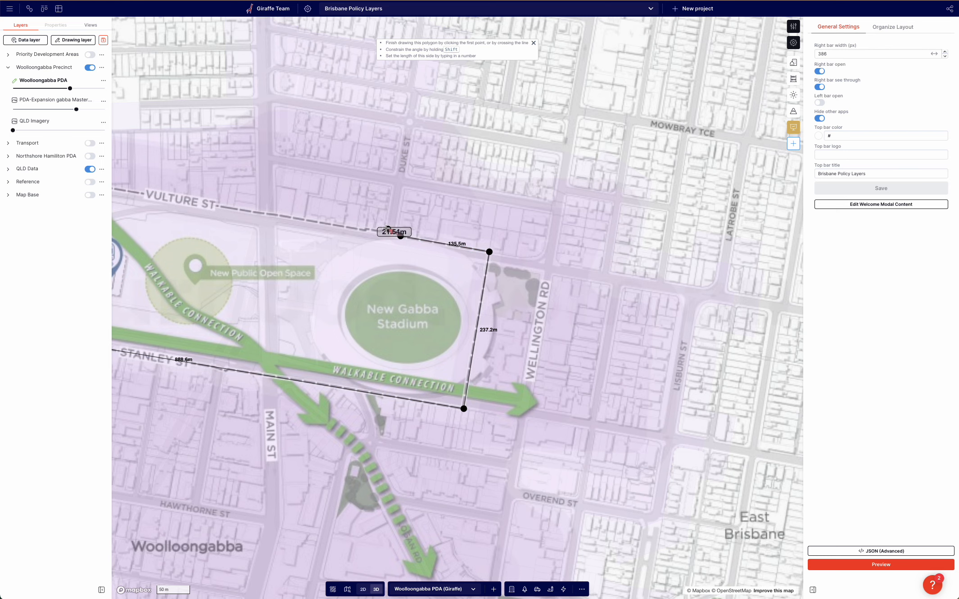
pyautogui.click(382, 230)
pyautogui.click(366, 229)
pyautogui.scroll(-3, 663, 299)
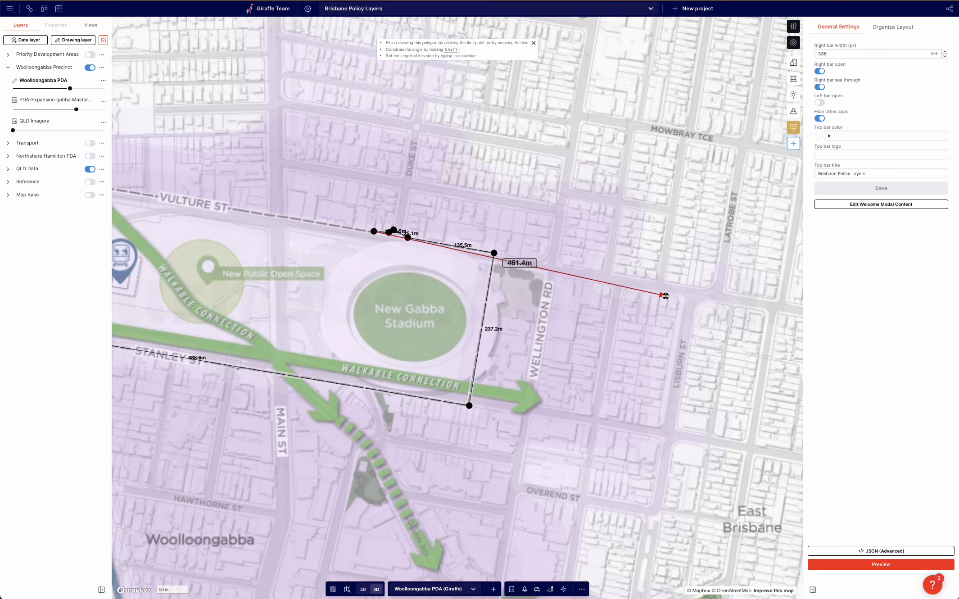
pyautogui.scroll(3, 169, 205)
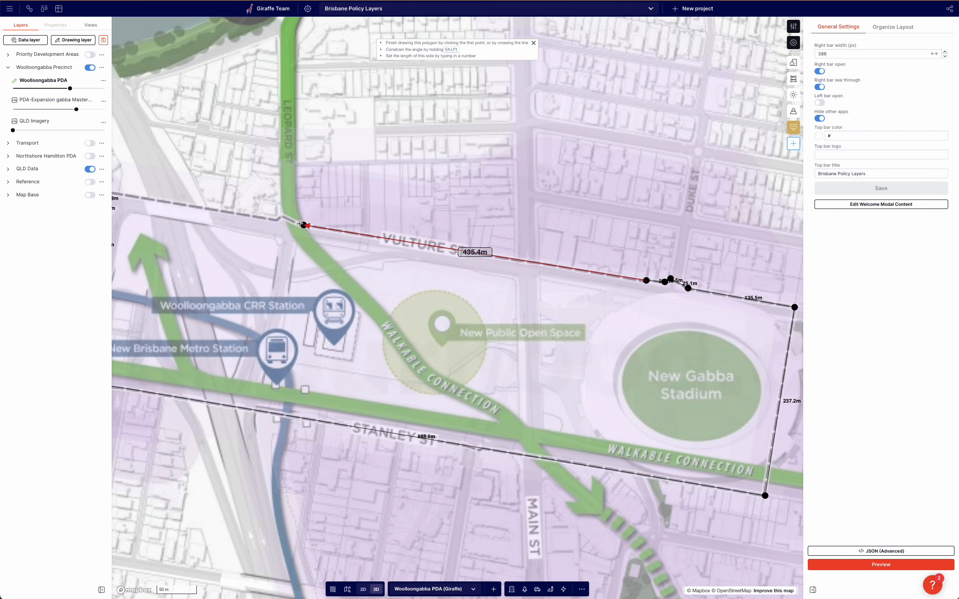
pyautogui.click(300, 223)
pyautogui.click(285, 214)
pyautogui.click(273, 219)
pyautogui.scroll(-3, 468, 264)
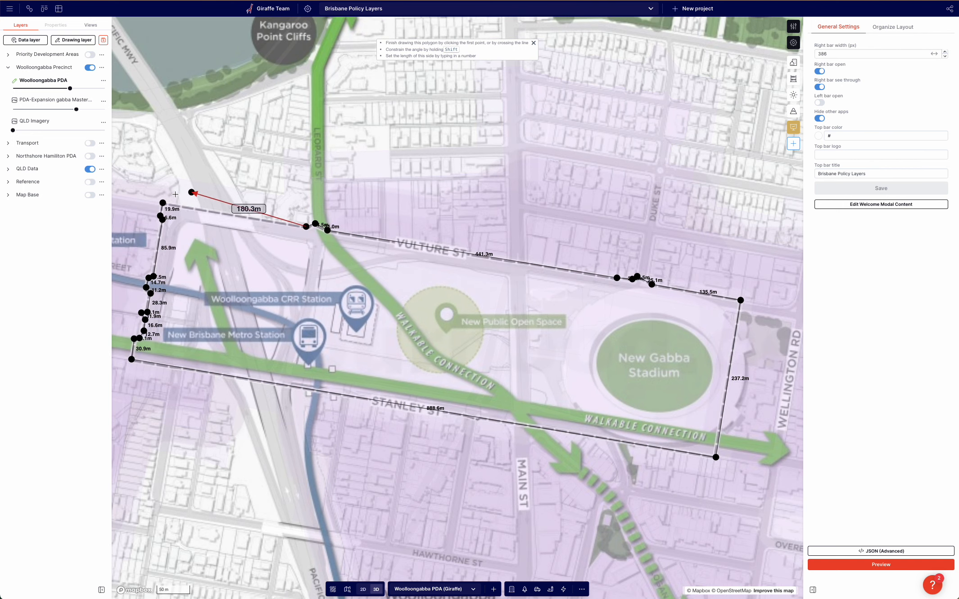
pyautogui.click(162, 202)
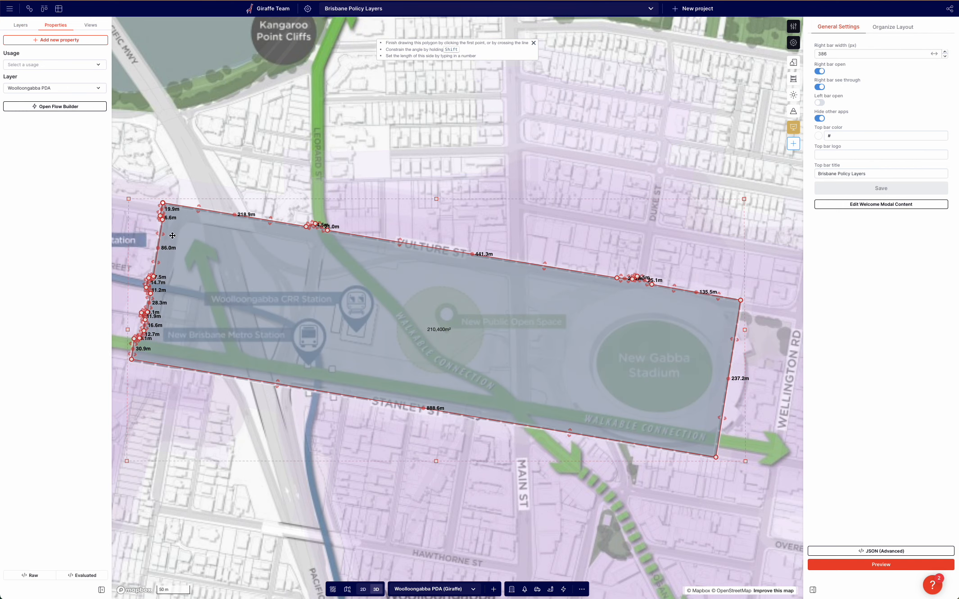
# Add Line Color, Line Width, Fill Opacity and Dash properties to the new boundary polygon.
pyautogui.click(52, 65)
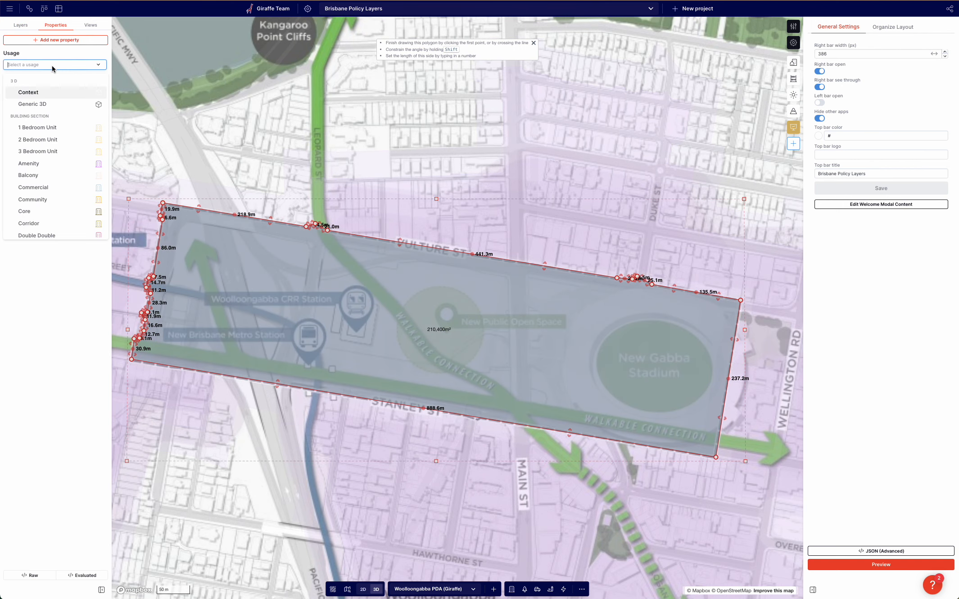
pyautogui.click(86, 41)
pyautogui.write('line co')
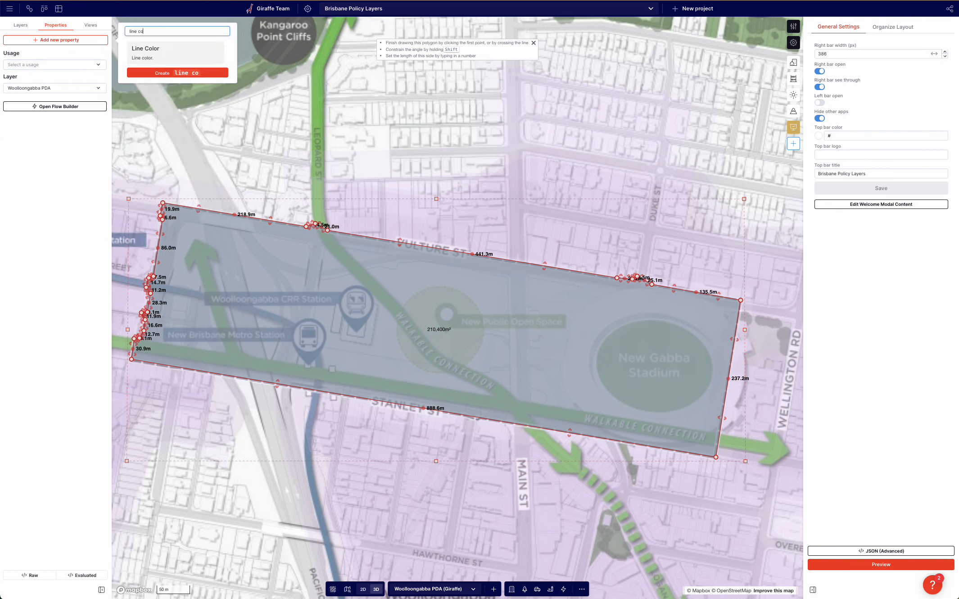
pyautogui.press('Return')
pyautogui.write('line wi')
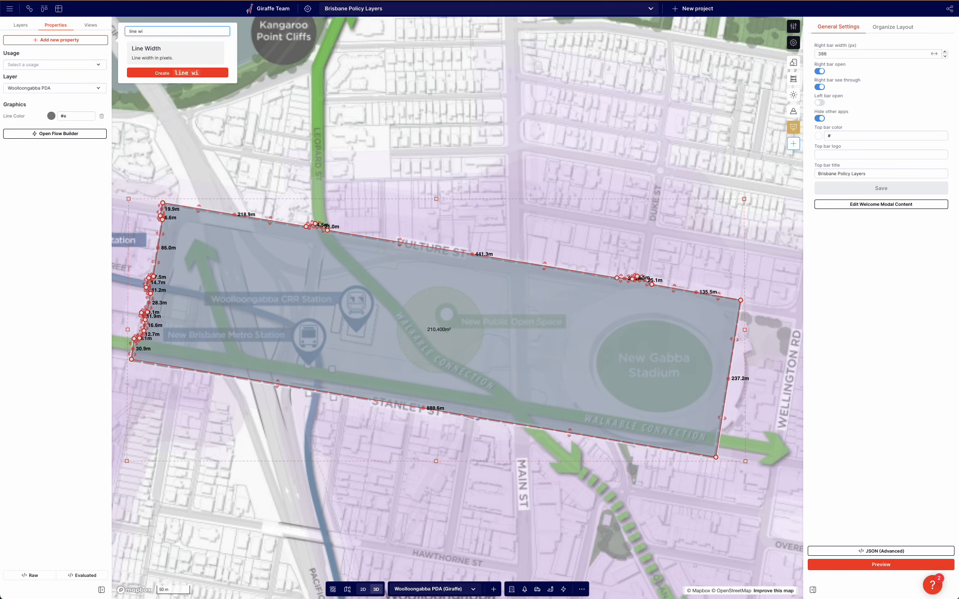
pyautogui.press('Return')
pyautogui.write('fill')
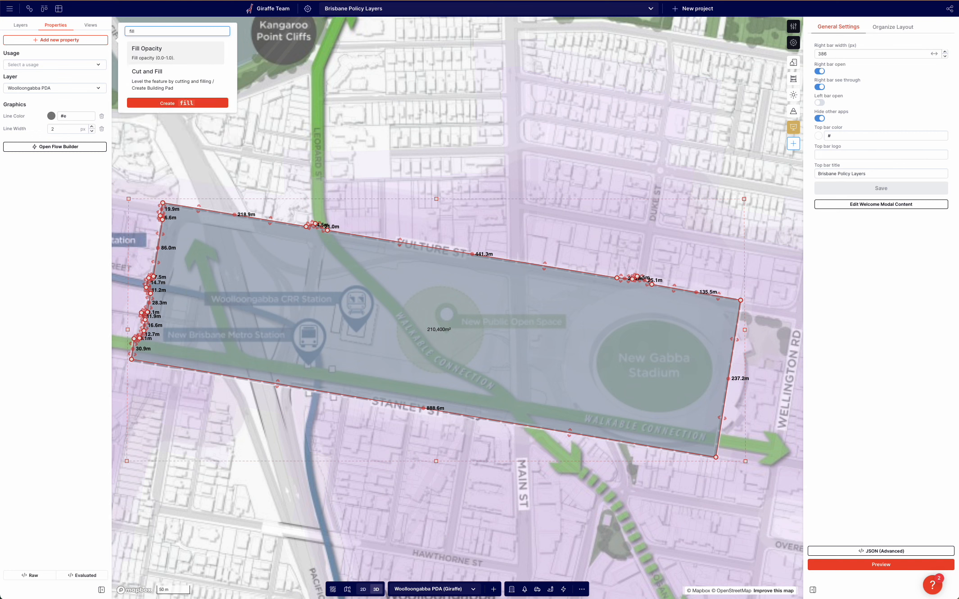
pyautogui.press('Return')
pyautogui.write('dash')
pyautogui.press('Return')
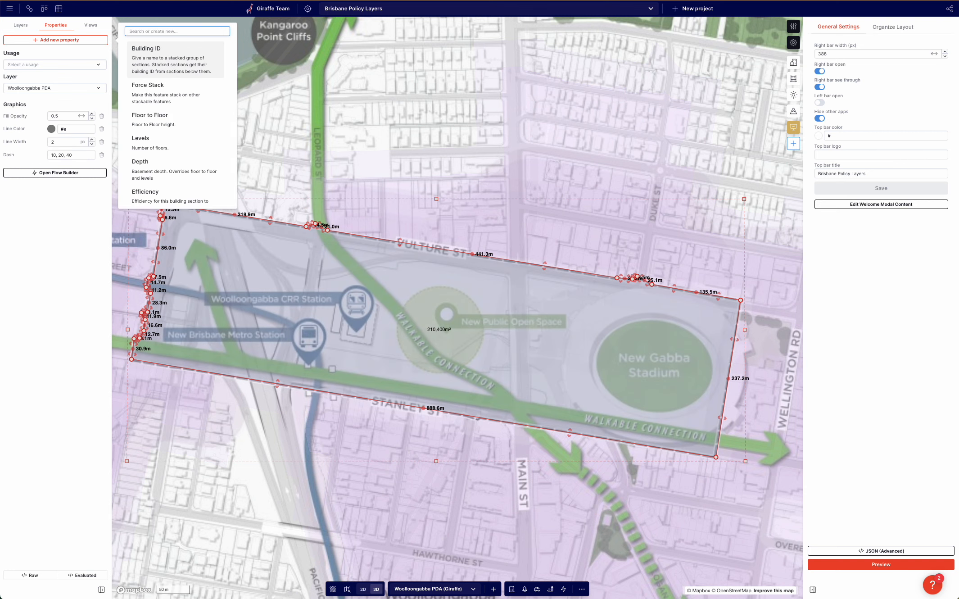
# Set the polygon's Fill Opacity to 0.01 and its Line Color to black #000000.
pyautogui.moveTo(64, 116); pyautogui.dragTo(23, 117)
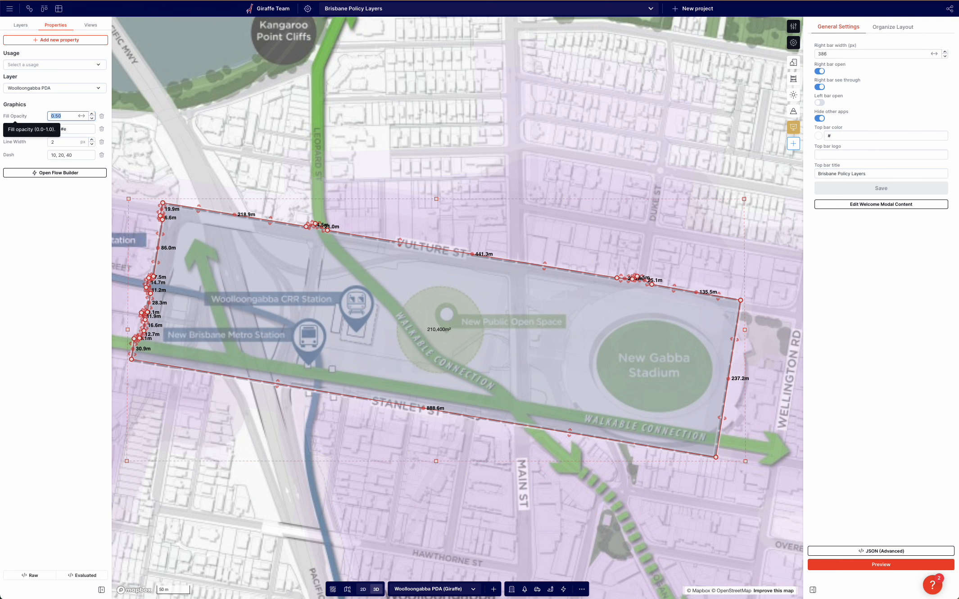
pyautogui.write('0.01')
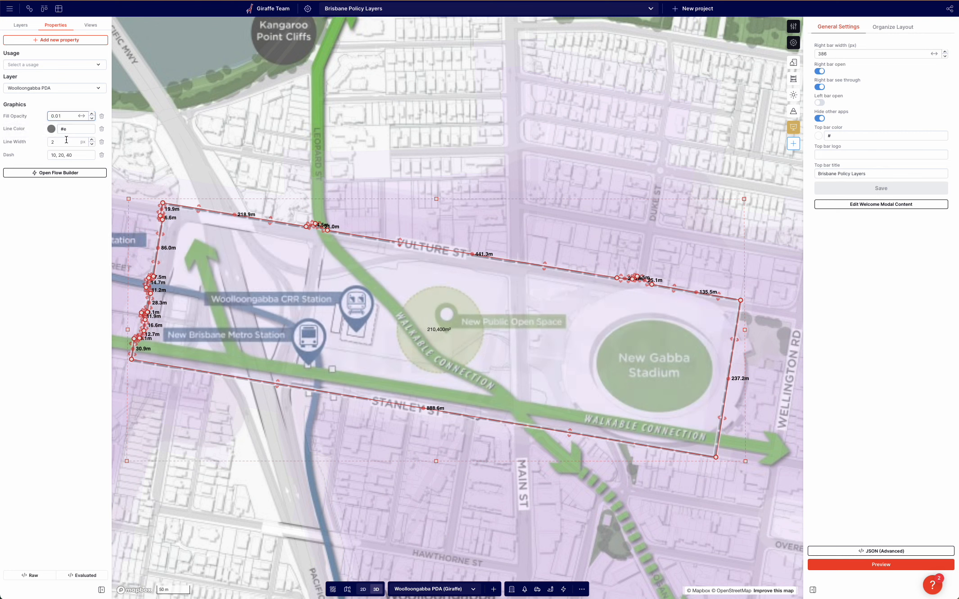
pyautogui.click(52, 129)
pyautogui.moveTo(57, 220); pyautogui.dragTo(5, 234)
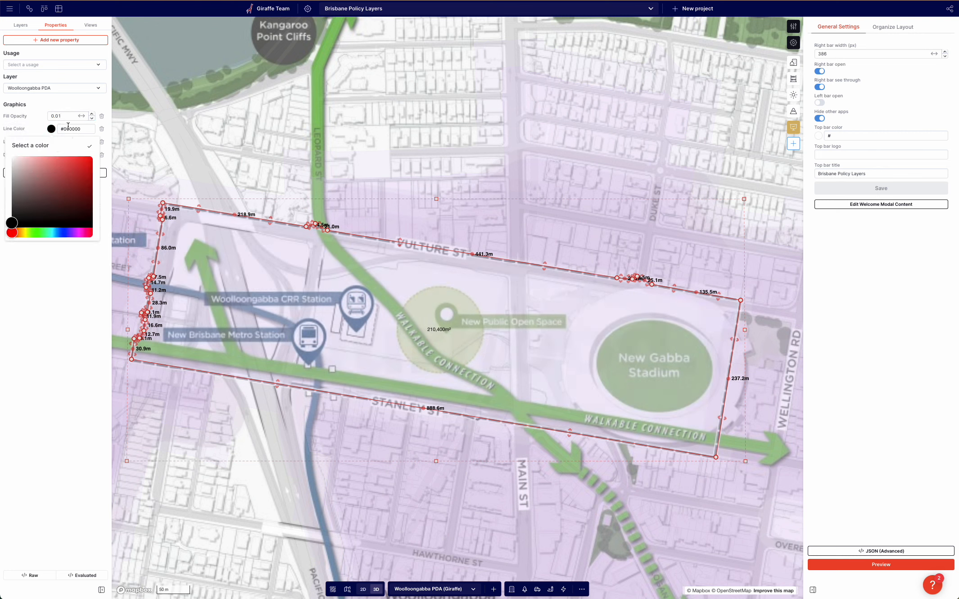
pyautogui.click(38, 124)
# Set the polygon's Line Width to 8 and its Dash pattern to 2, 2.
pyautogui.moveTo(63, 142); pyautogui.dragTo(1, 136)
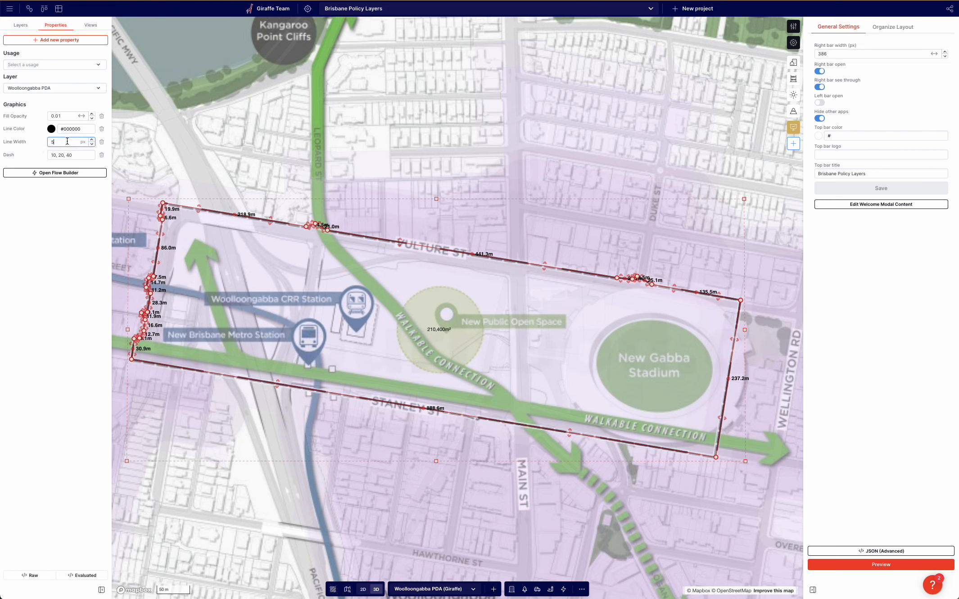
pyautogui.write('8')
pyautogui.click(73, 154)
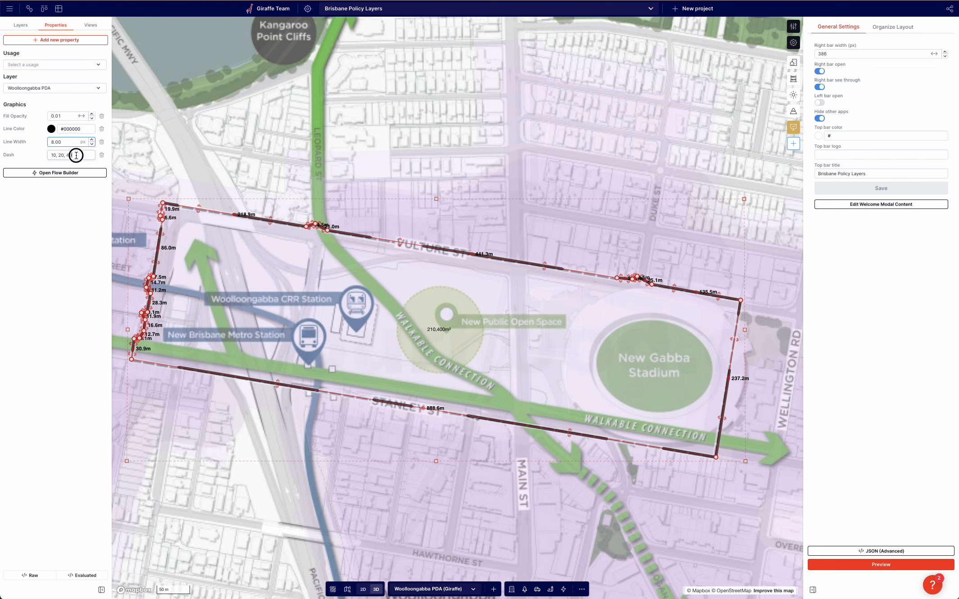
pyautogui.write('2, 2')
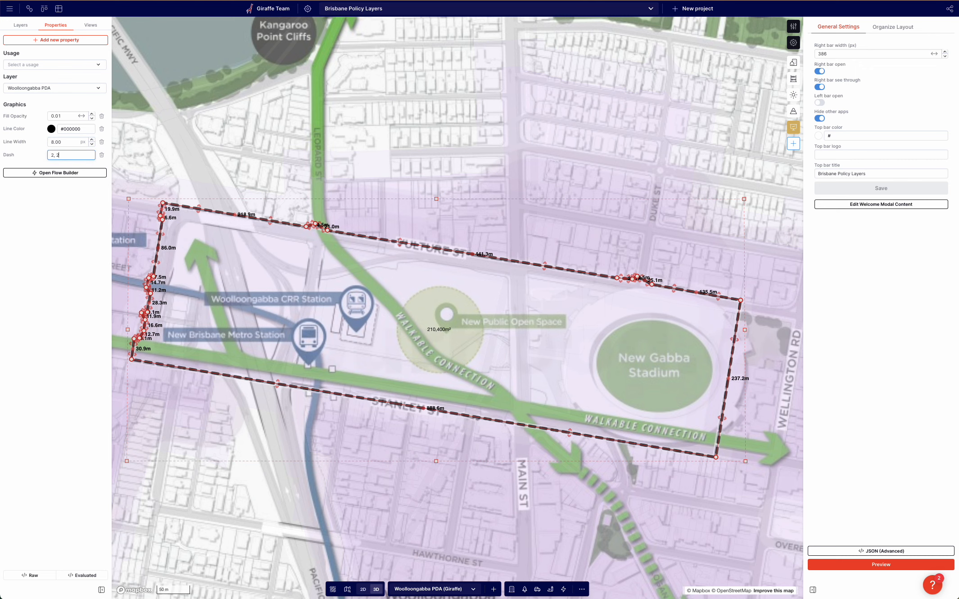
# Deselect the polygon and view the styled dashed boundary on the map.
pyautogui.click(291, 165)
pyautogui.click(201, 93)
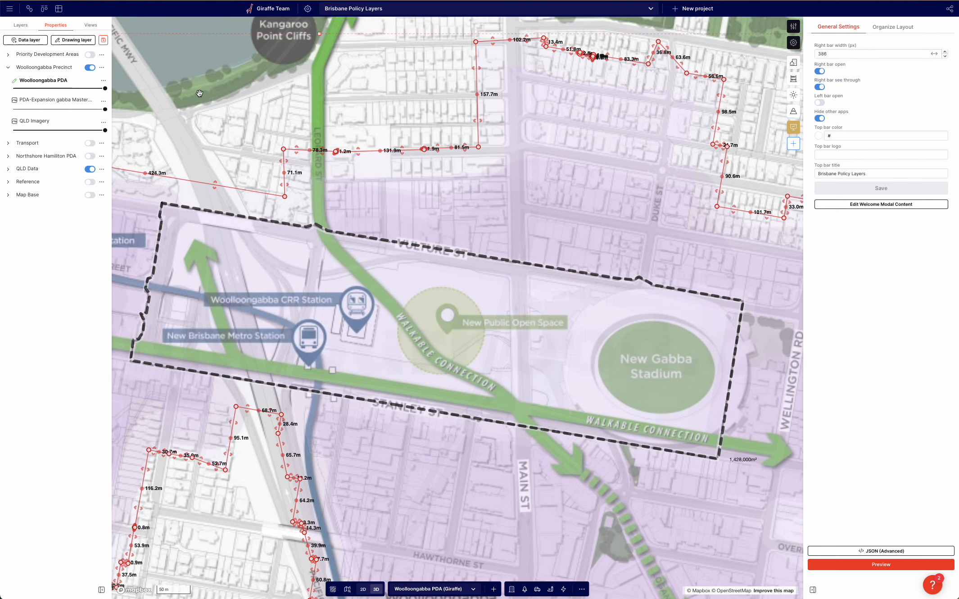
pyautogui.scroll(-2, 201, 93)
pyautogui.moveTo(202, 93); pyautogui.dragTo(234, 98)
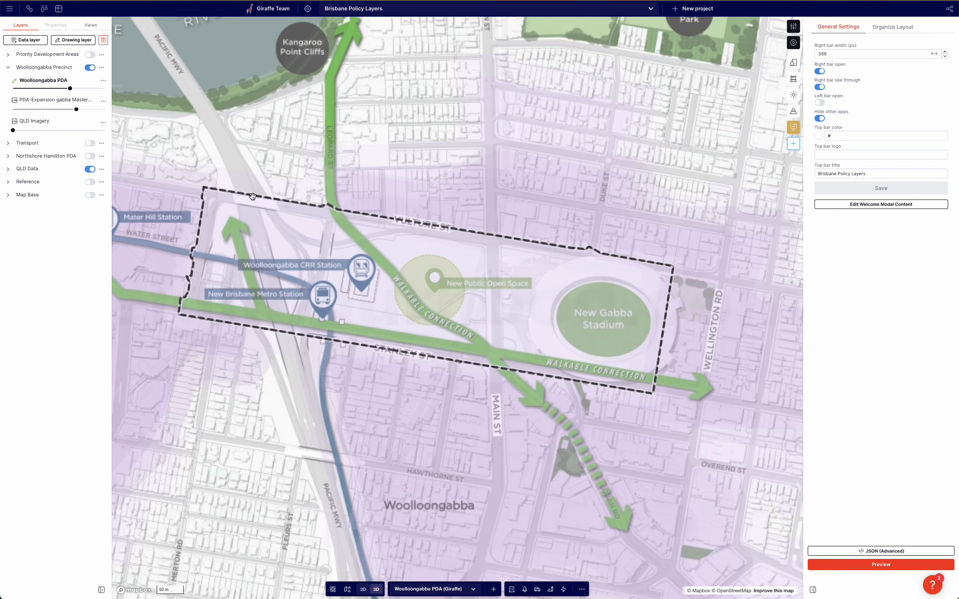
# Select the boundary polygon and nudge its northwest corner and Vulture St vertices slightly.
pyautogui.click(252, 196)
pyautogui.click(247, 171)
pyautogui.click(247, 170)
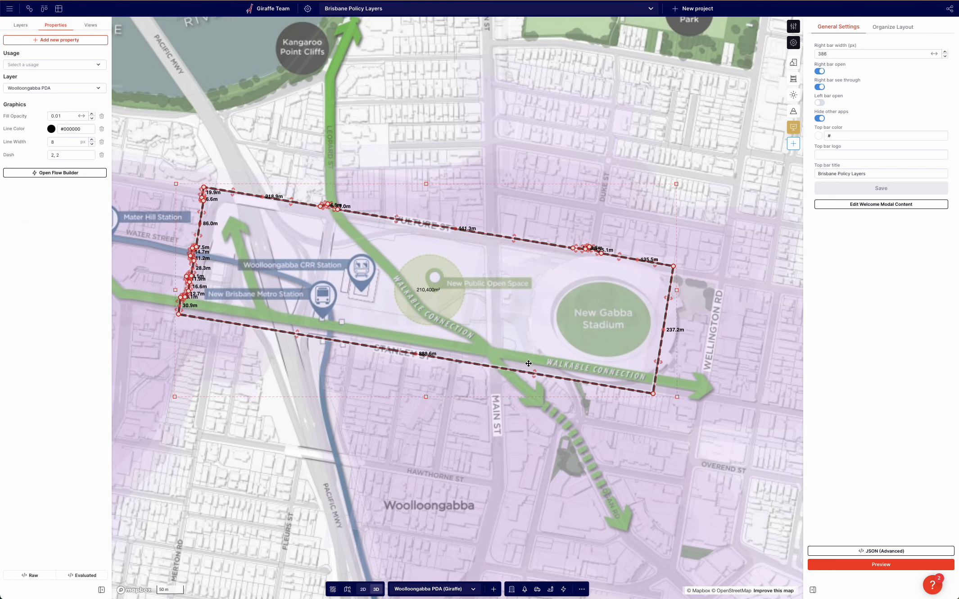
pyautogui.scroll(5, 275, 171)
pyautogui.scroll(-3, 390, 239)
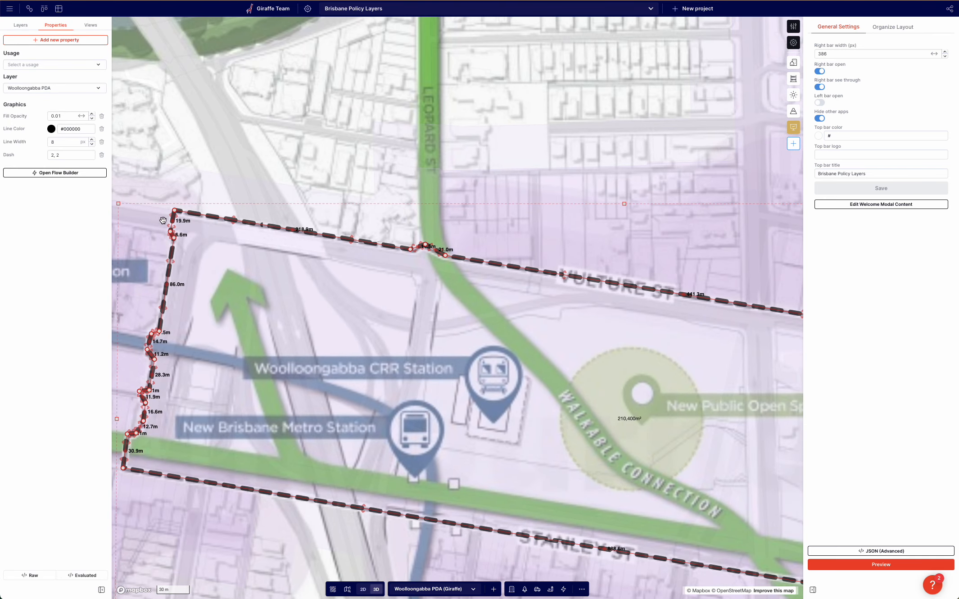
pyautogui.moveTo(174, 212); pyautogui.dragTo(173, 211)
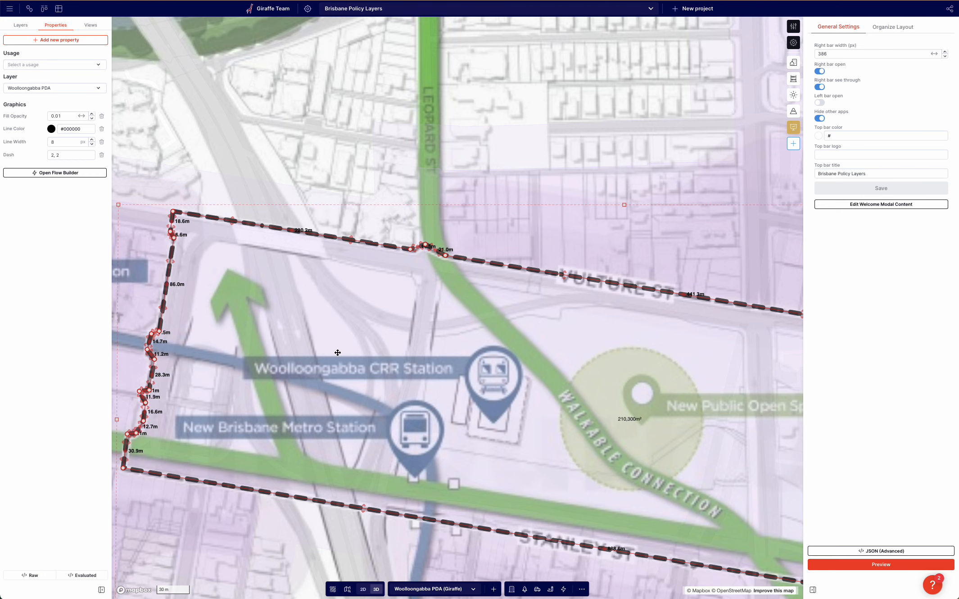
pyautogui.moveTo(444, 255); pyautogui.dragTo(444, 255)
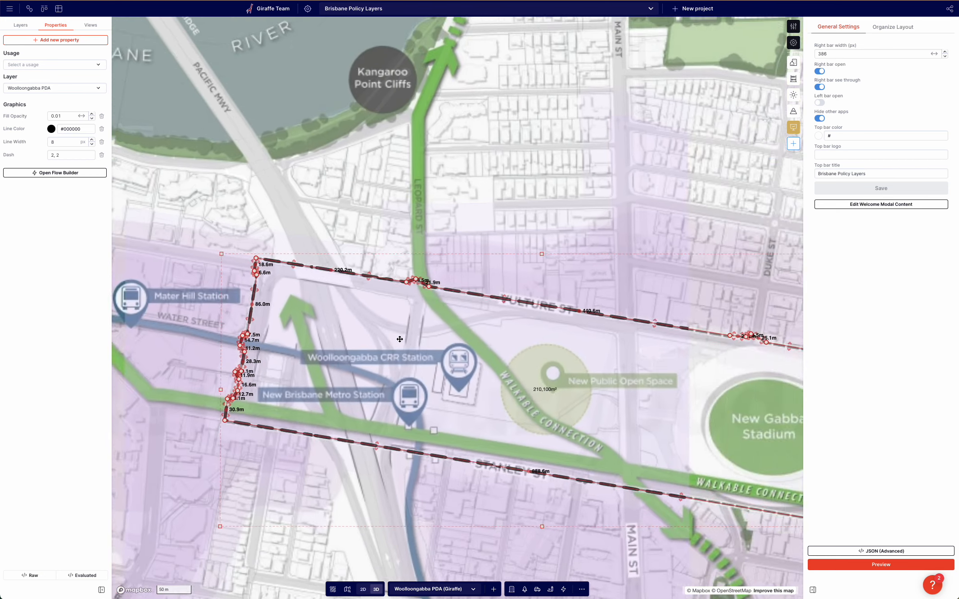
pyautogui.scroll(-3, 399, 340)
pyautogui.moveTo(447, 137); pyautogui.dragTo(348, 97)
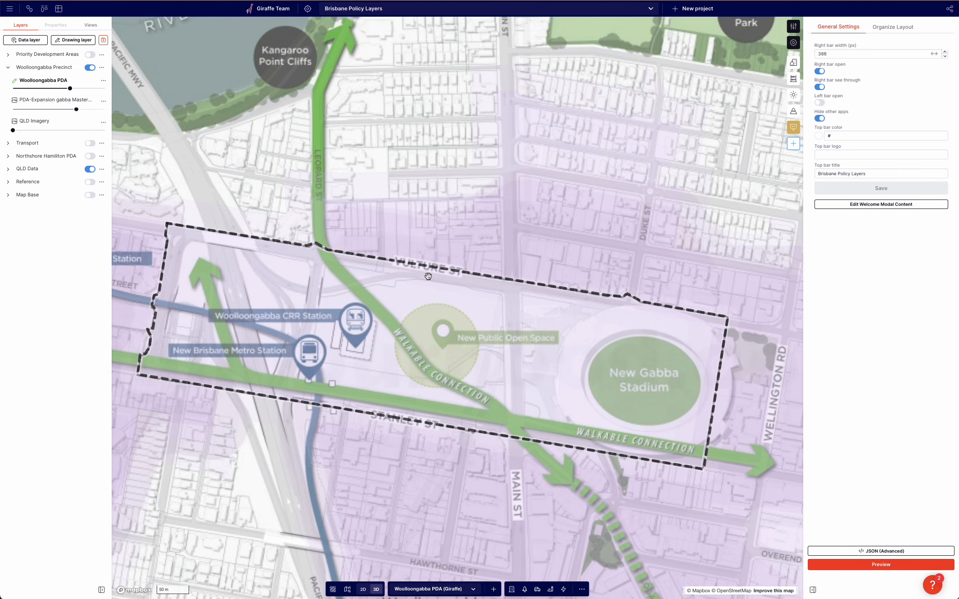
# Select the dashed Woolloongabba PDA boundary polygon and set its Line Width to 10.
pyautogui.scroll(-3, 243, 284)
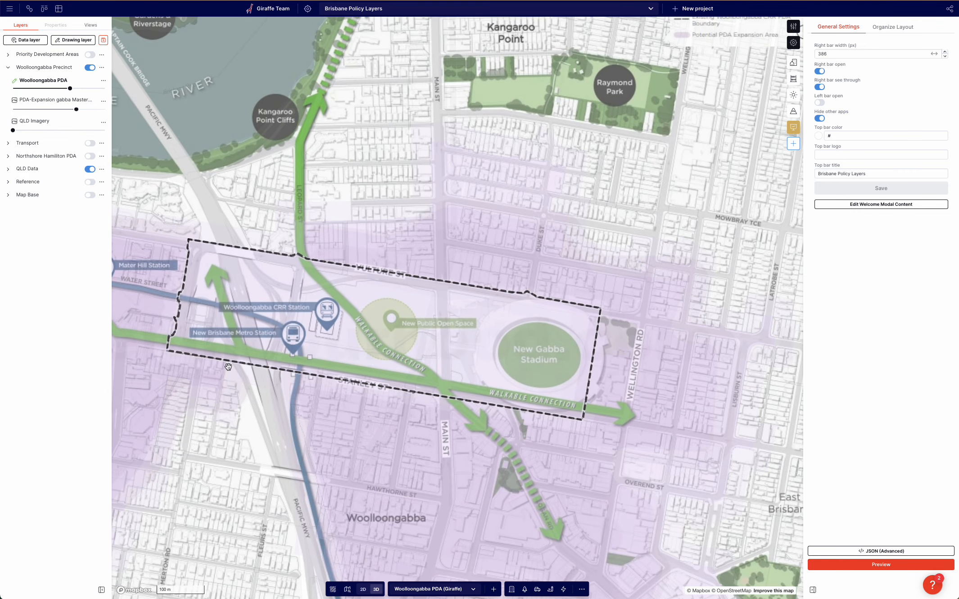
pyautogui.moveTo(234, 164); pyautogui.dragTo(253, 135)
pyautogui.scroll(-2, 316, 163)
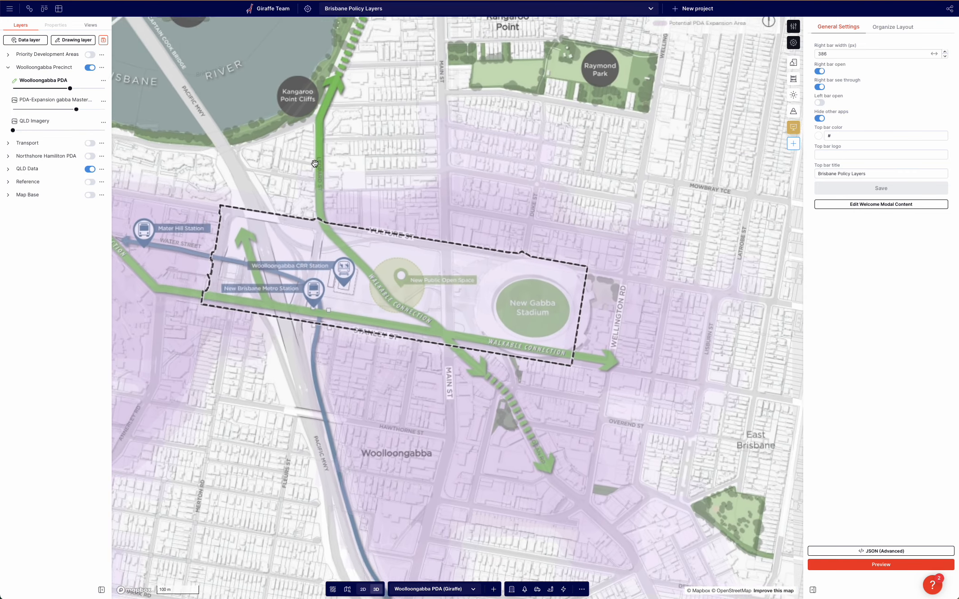
pyautogui.moveTo(272, 178); pyautogui.dragTo(283, 170)
pyautogui.click(268, 200)
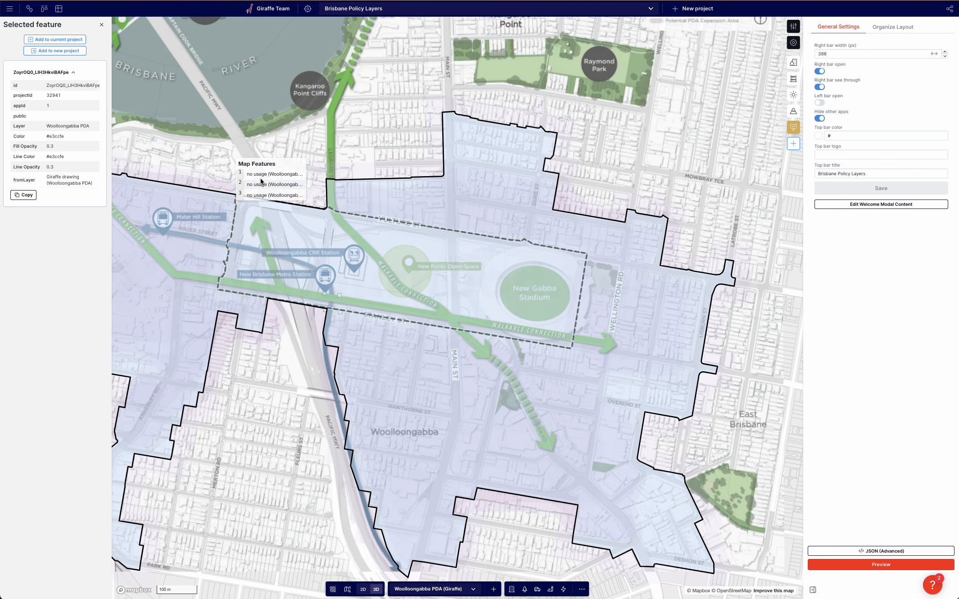
pyautogui.click(260, 180)
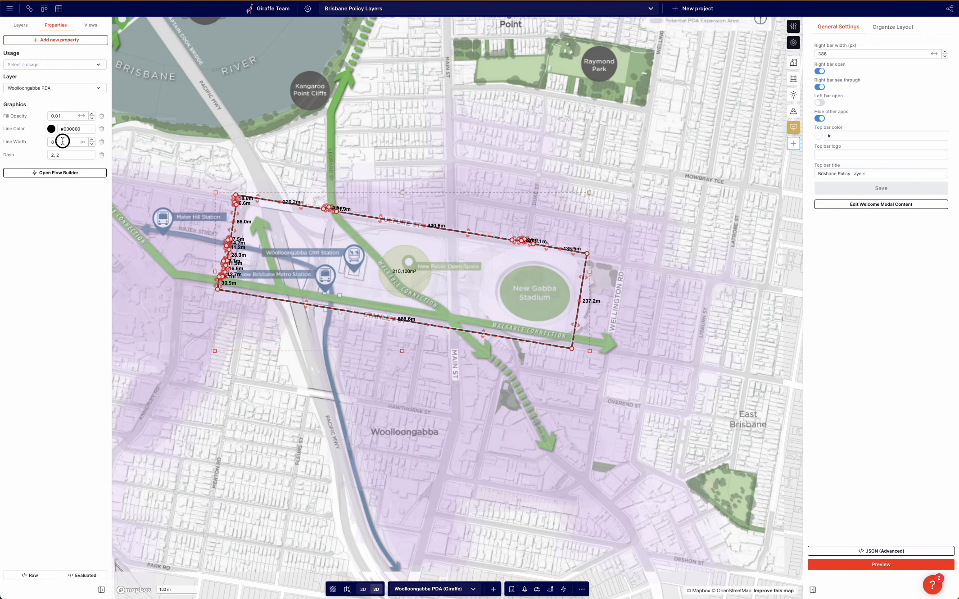
pyautogui.moveTo(63, 142); pyautogui.dragTo(42, 143)
pyautogui.write('10')
pyautogui.click(313, 152)
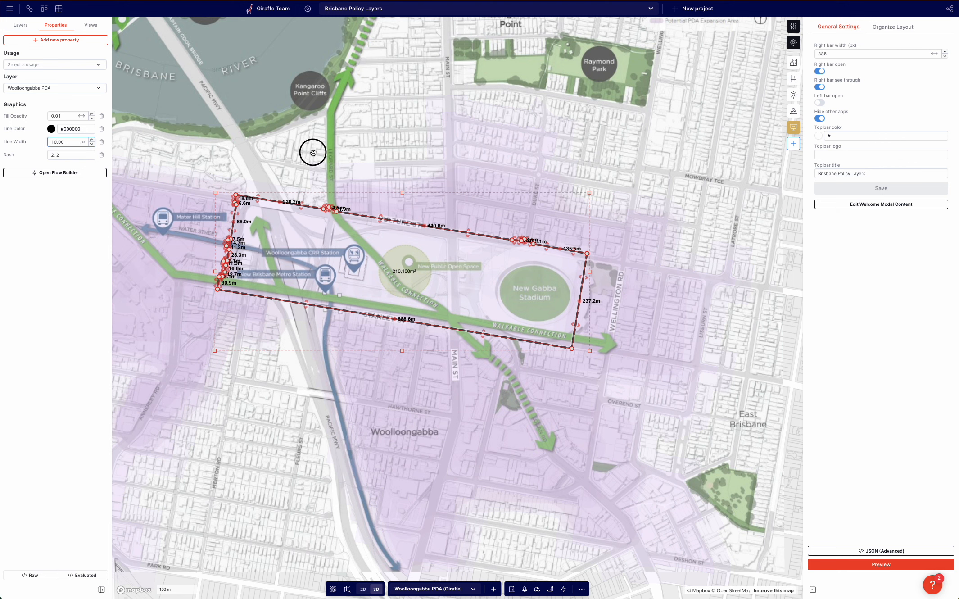
pyautogui.moveTo(283, 153); pyautogui.dragTo(272, 179)
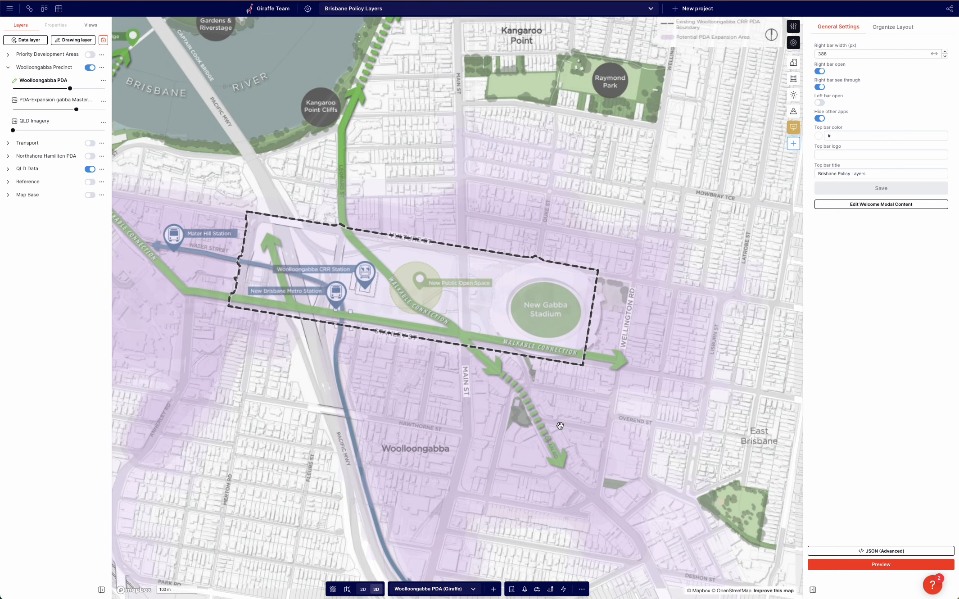
# Draw a Major Arrow along the green walkable connection from Main St northwest to near Kangaroo Point Cliffs.
pyautogui.click(555, 590)
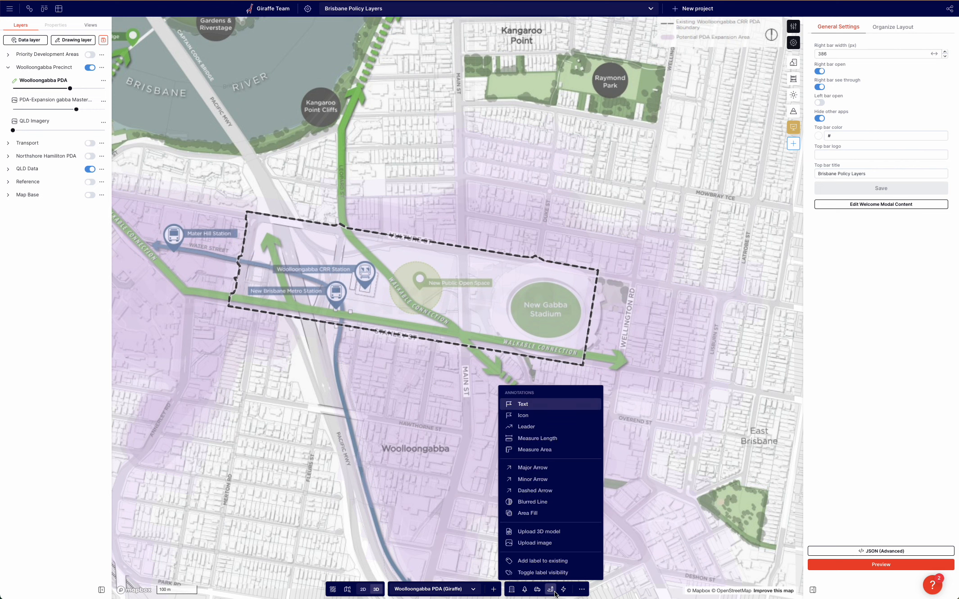
pyautogui.click(539, 464)
pyautogui.click(496, 371)
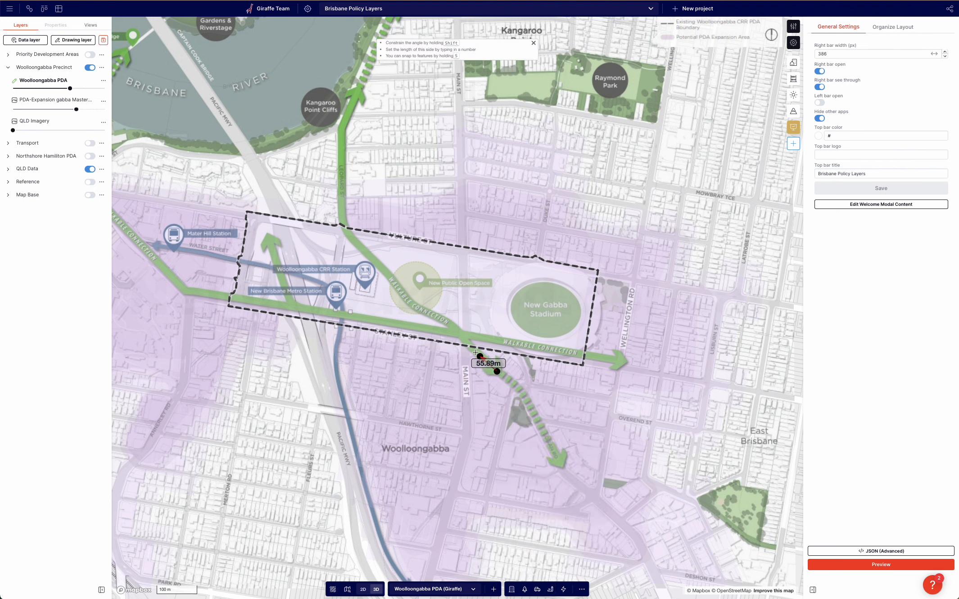
pyautogui.click(470, 349)
pyautogui.click(460, 334)
pyautogui.click(449, 323)
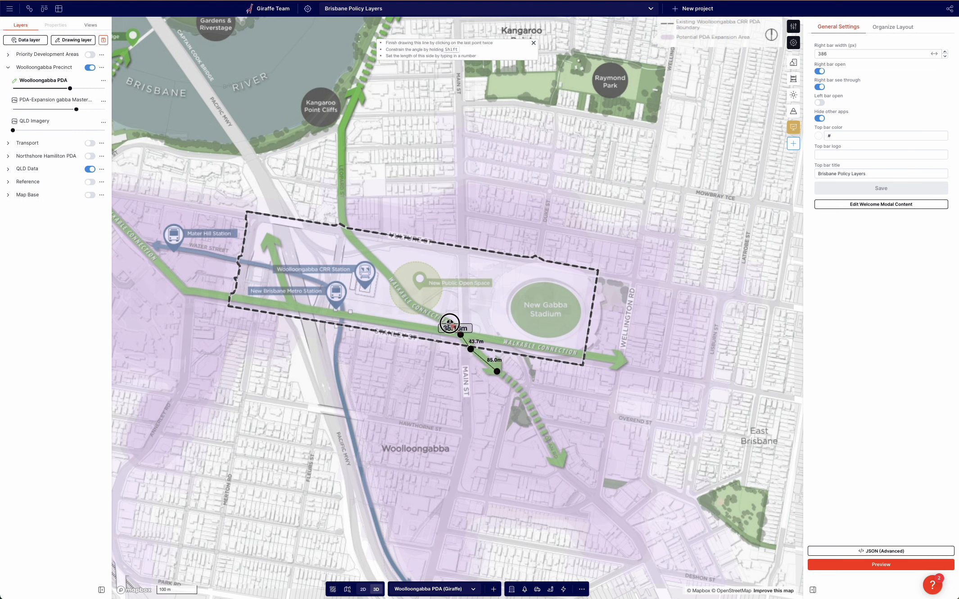
pyautogui.click(412, 304)
pyautogui.click(391, 278)
pyautogui.click(356, 242)
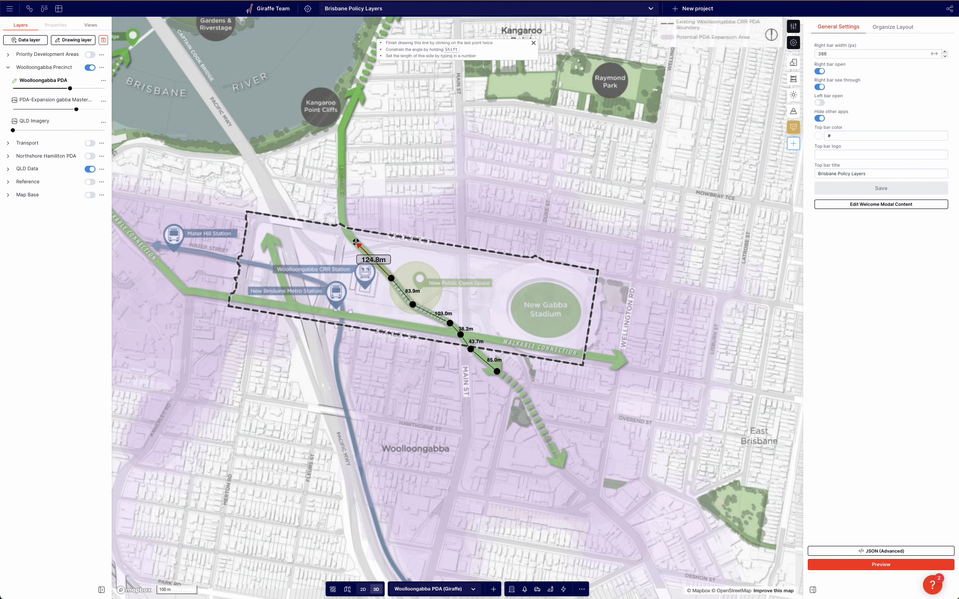
pyautogui.click(345, 229)
pyautogui.click(342, 219)
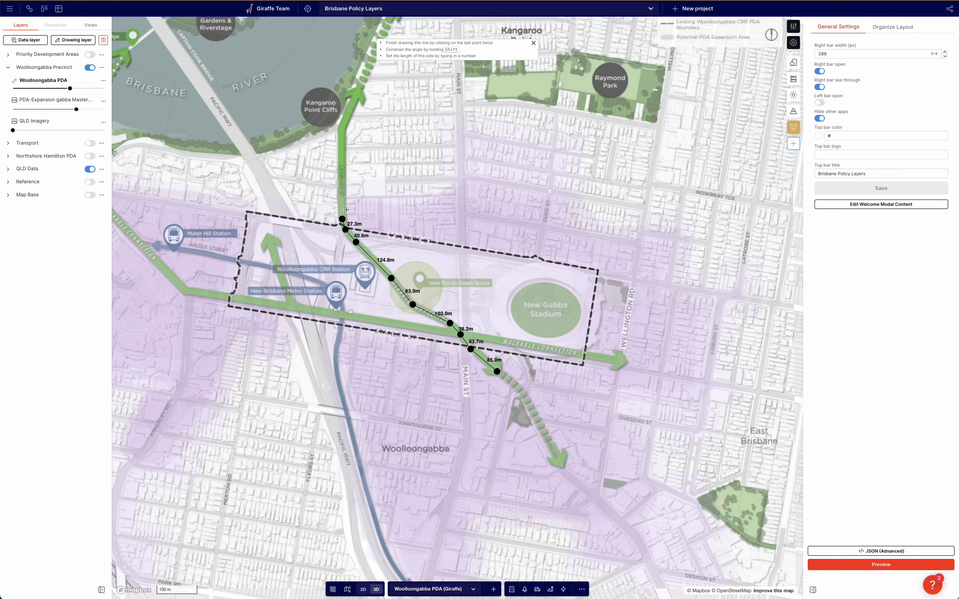
pyautogui.click(342, 128)
pyautogui.doubleClick(359, 86)
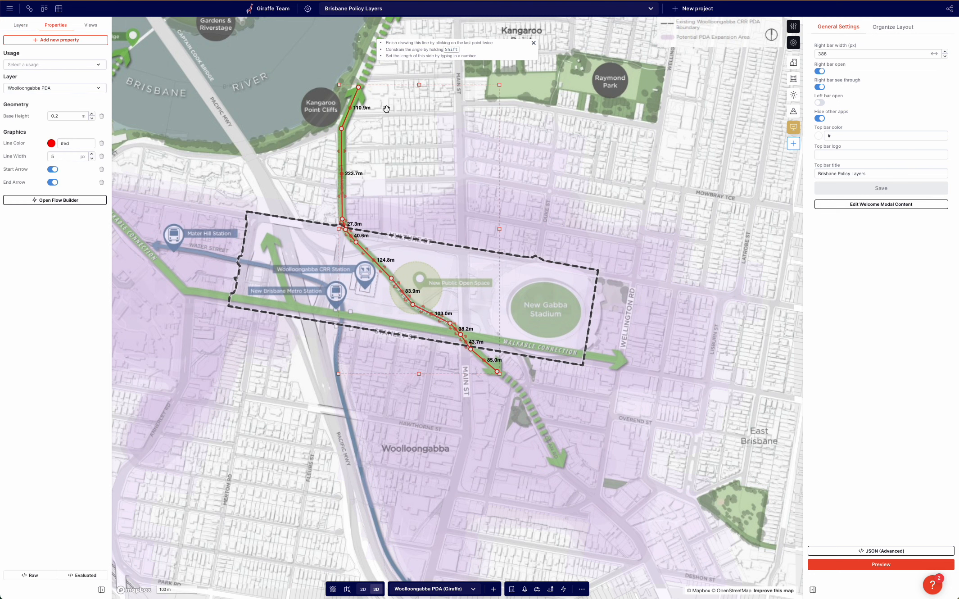
# Lower the opacity of the PDA-Expansion image layer.
pyautogui.click(180, 120)
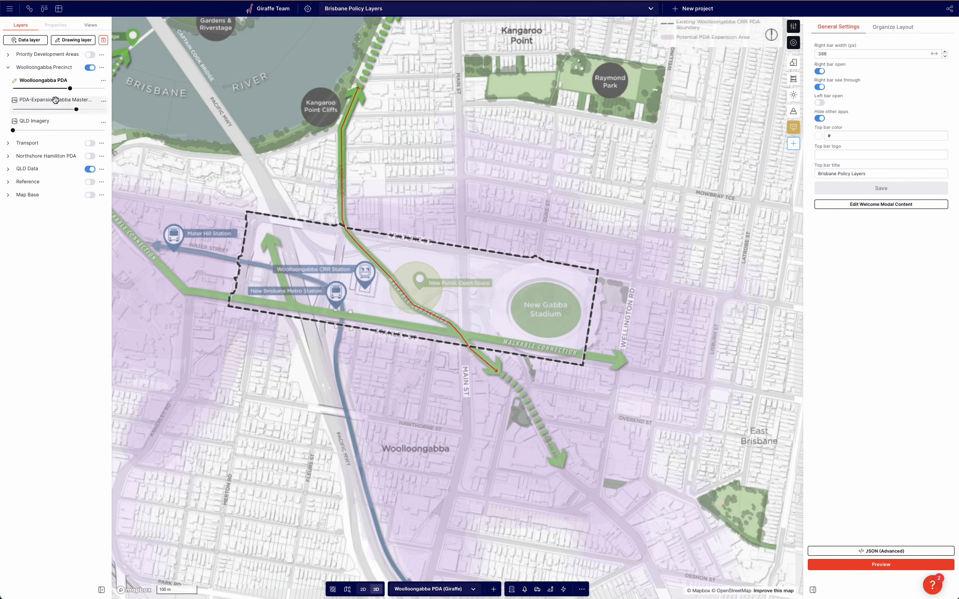
pyautogui.moveTo(76, 109); pyautogui.dragTo(45, 109)
# Select the new arrow and set its Line Width to 35.
pyautogui.click(342, 149)
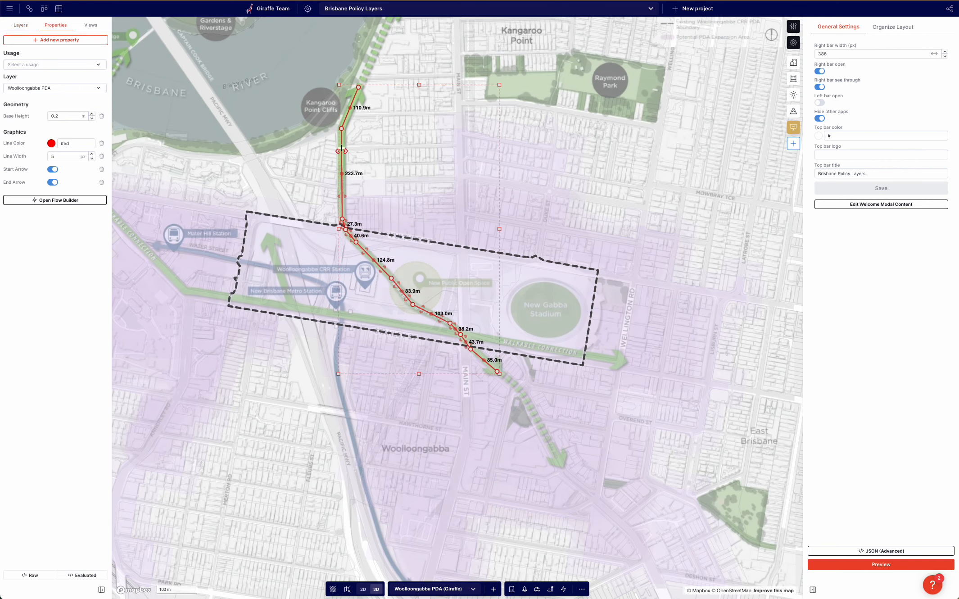
pyautogui.click(66, 158)
pyautogui.write('30')
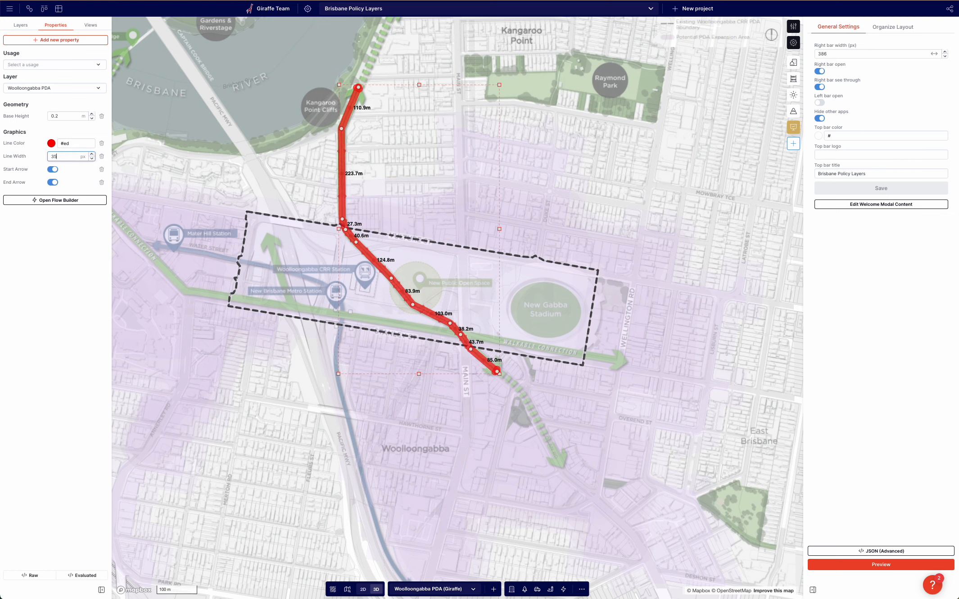
# Set the arrow's Line Color to green #09931e.
pyautogui.click(51, 143)
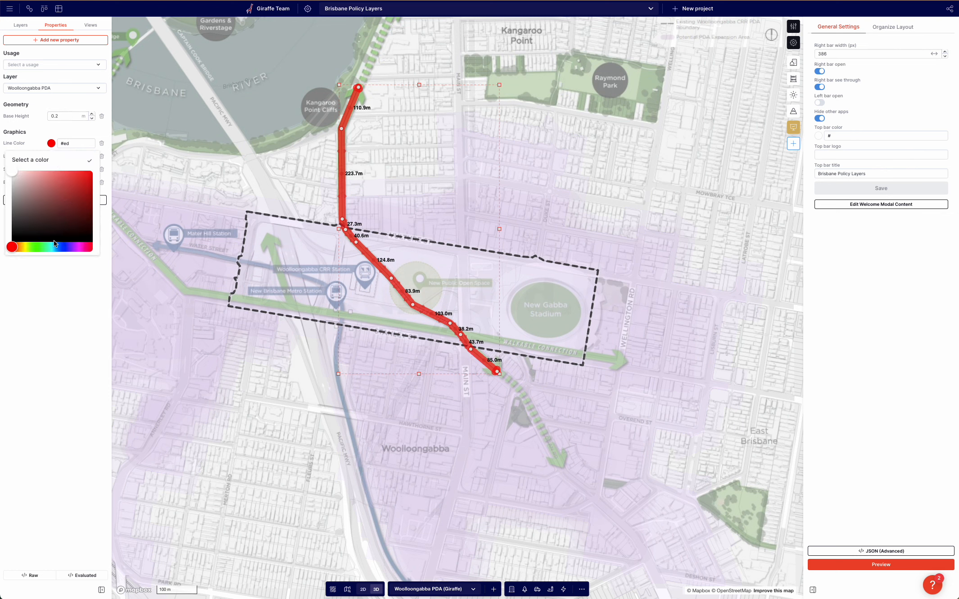
pyautogui.moveTo(20, 246); pyautogui.dragTo(41, 250)
pyautogui.moveTo(75, 200); pyautogui.dragTo(87, 199)
pyautogui.click(179, 122)
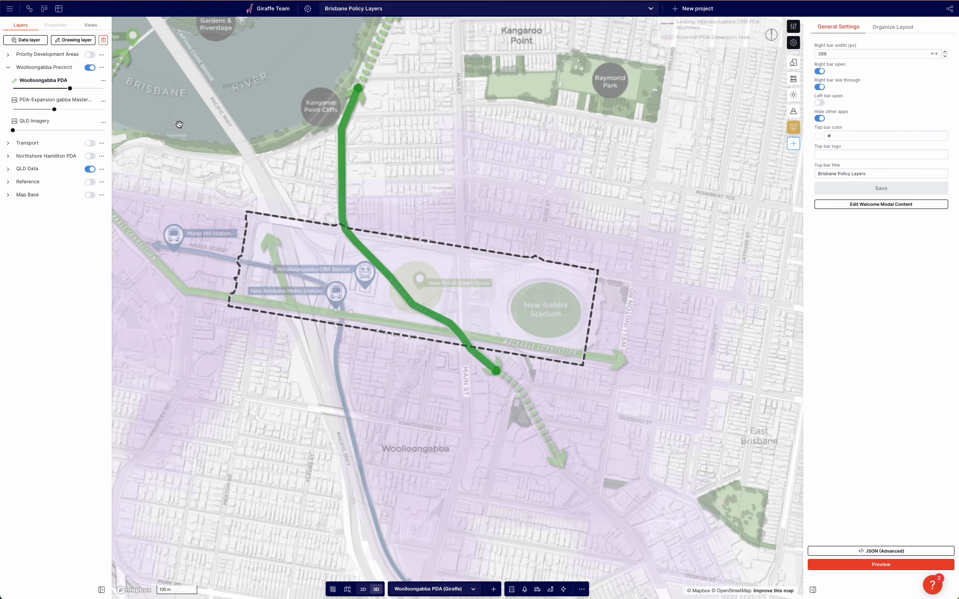
# Add Start Arrow Length and End Arrow Length properties to the arrow and set them to 35.
pyautogui.click(340, 182)
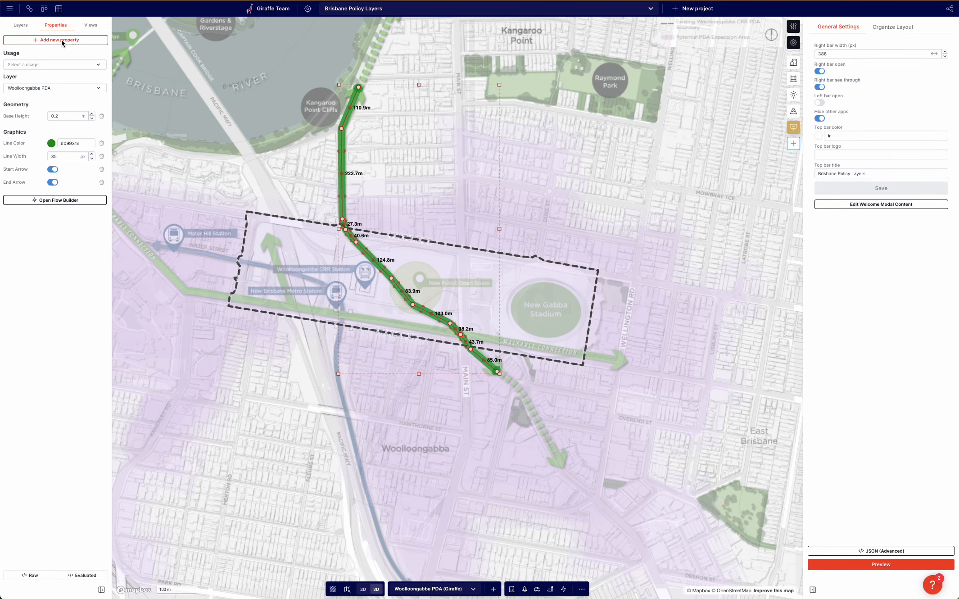
pyautogui.click(62, 42)
pyautogui.write('arrow')
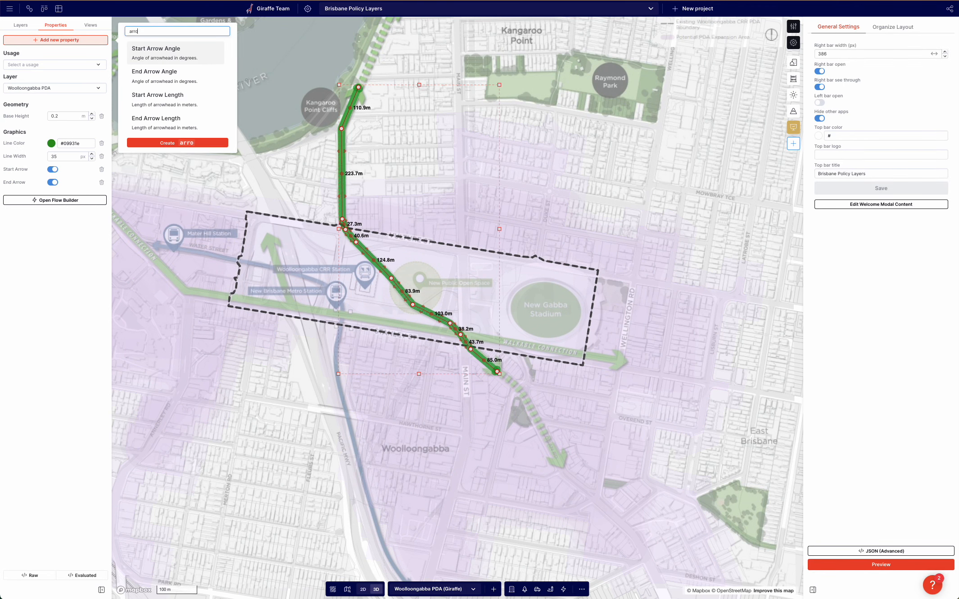
pyautogui.click(160, 99)
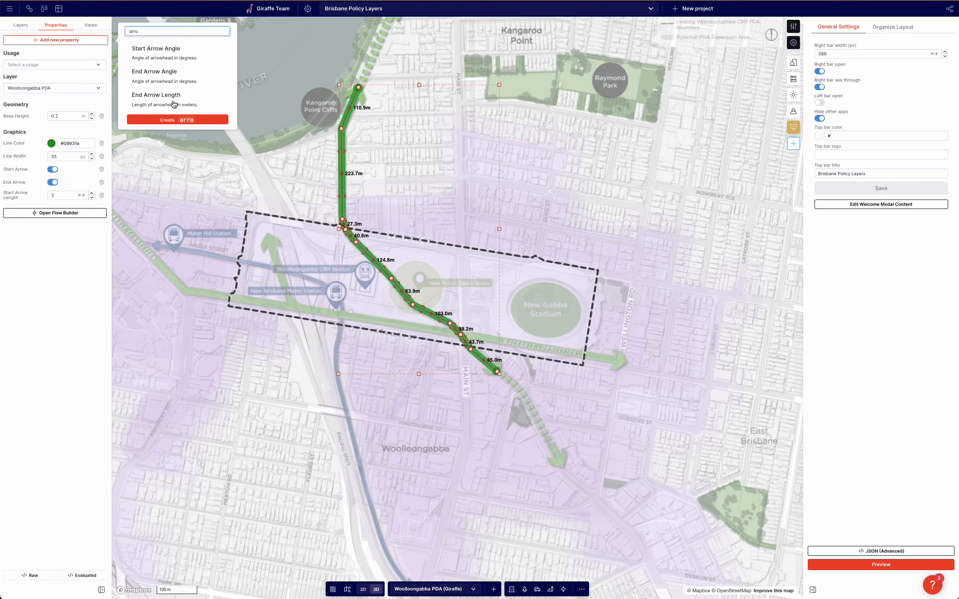
pyautogui.click(174, 100)
pyautogui.click(63, 195)
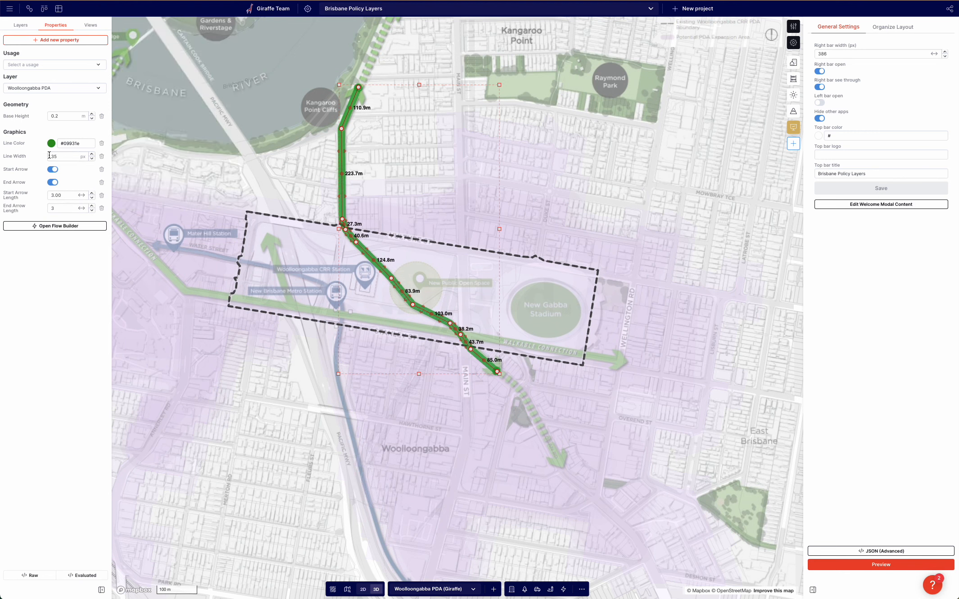
pyautogui.moveTo(66, 194); pyautogui.dragTo(20, 189)
pyautogui.write('35')
pyautogui.press('Tab')
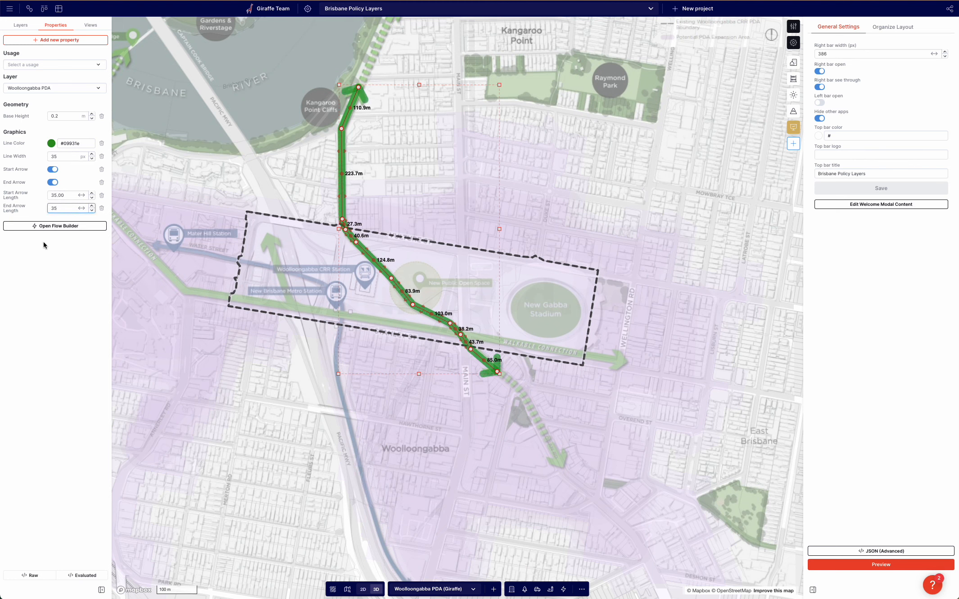
# Add a Line Cap property to the arrow and enter round as its value.
pyautogui.click(41, 40)
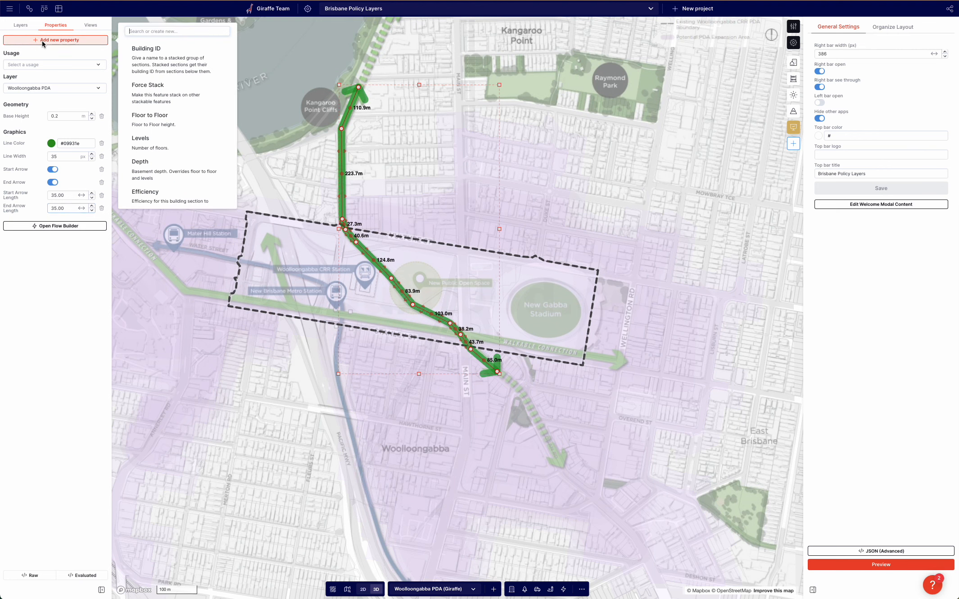
pyautogui.write('line')
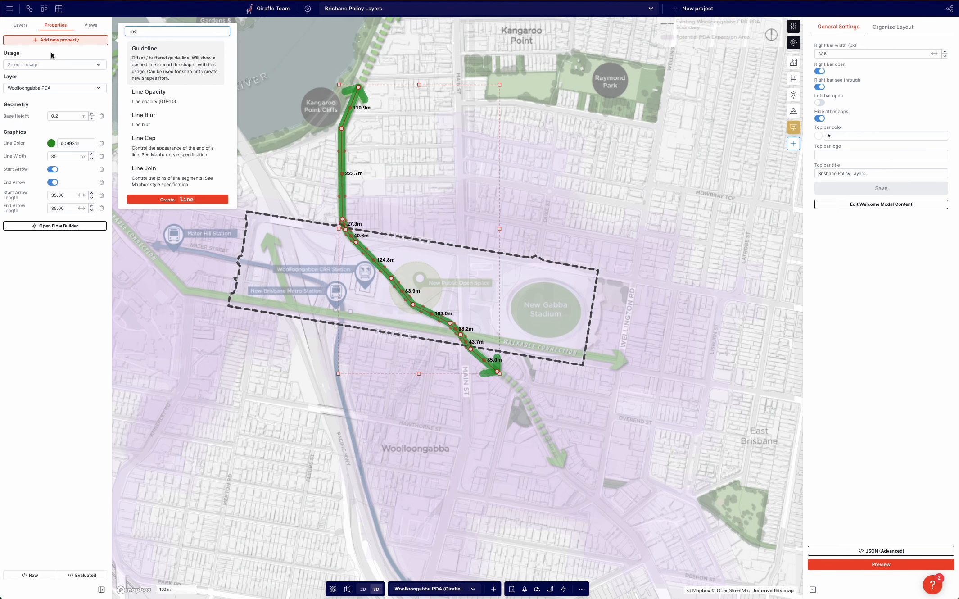
pyautogui.click(144, 143)
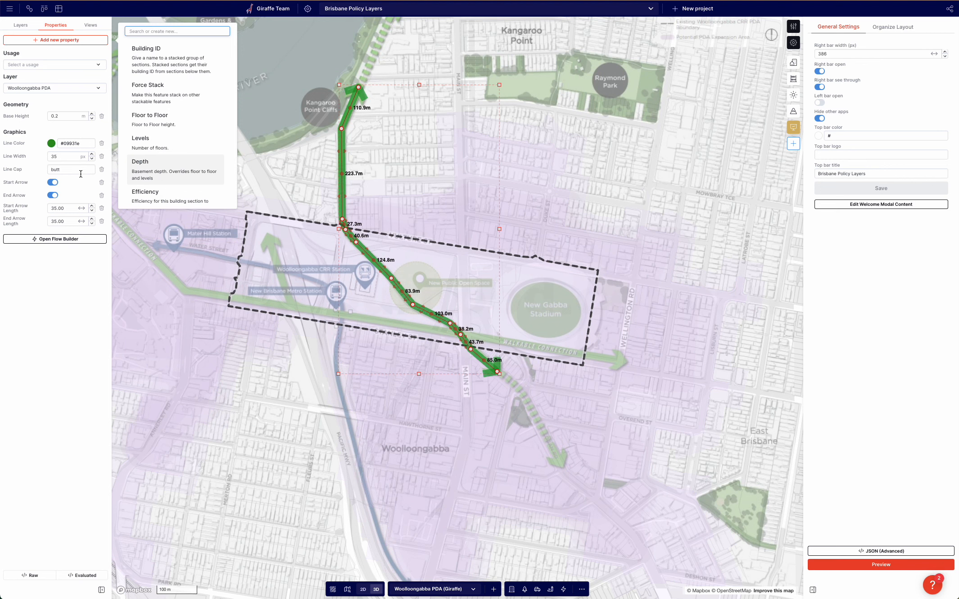
pyautogui.click(67, 173)
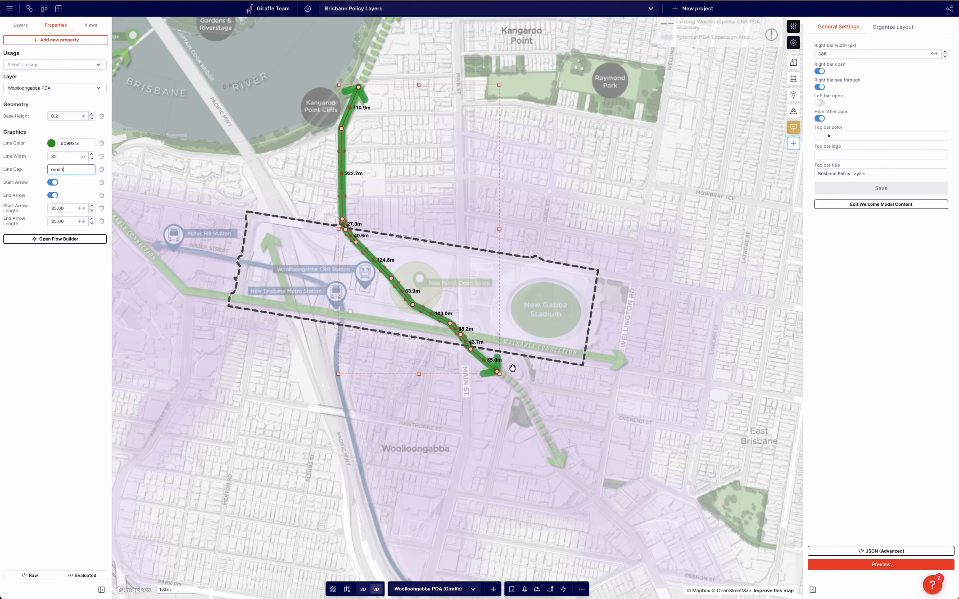
pyautogui.doubleClick(68, 171)
pyautogui.click(311, 111)
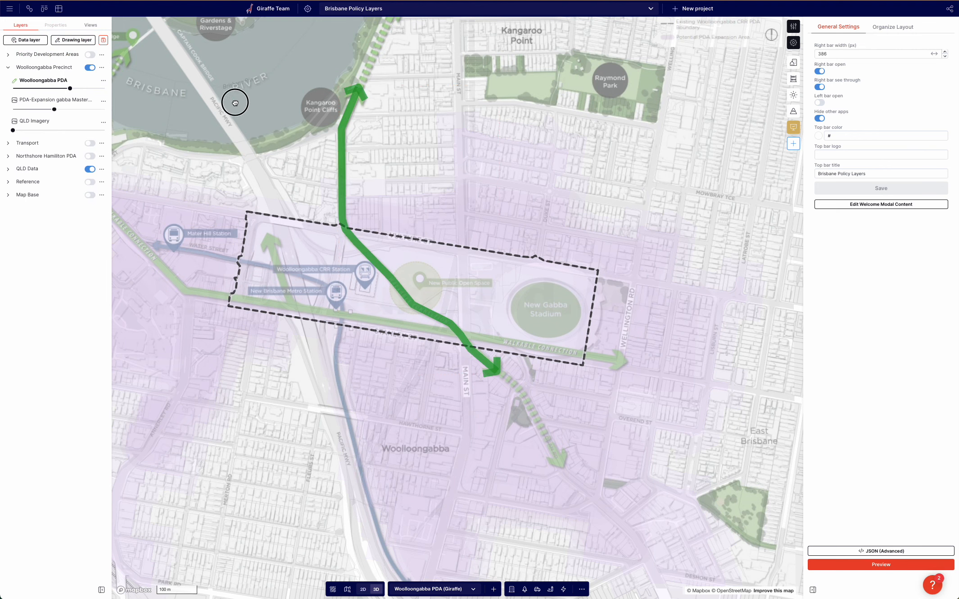
# Draw a line from near Wellington Rd west along the walkable connection, bending northwest toward South Bank Parklands.
pyautogui.moveTo(236, 101); pyautogui.dragTo(229, 110)
pyautogui.click(328, 151)
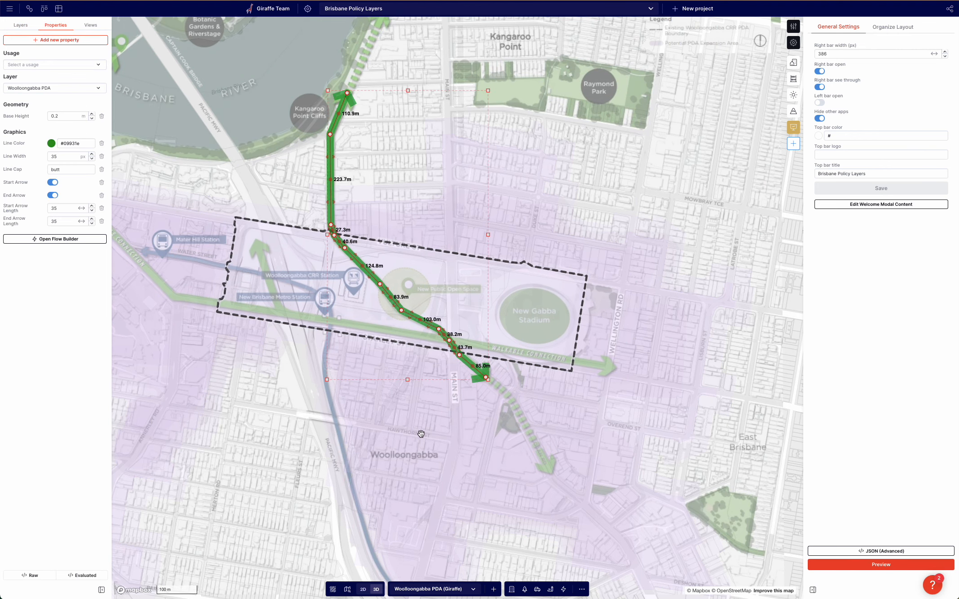
pyautogui.click(222, 160)
pyautogui.moveTo(242, 129); pyautogui.dragTo(214, 144)
pyautogui.moveTo(391, 422); pyautogui.dragTo(534, 439)
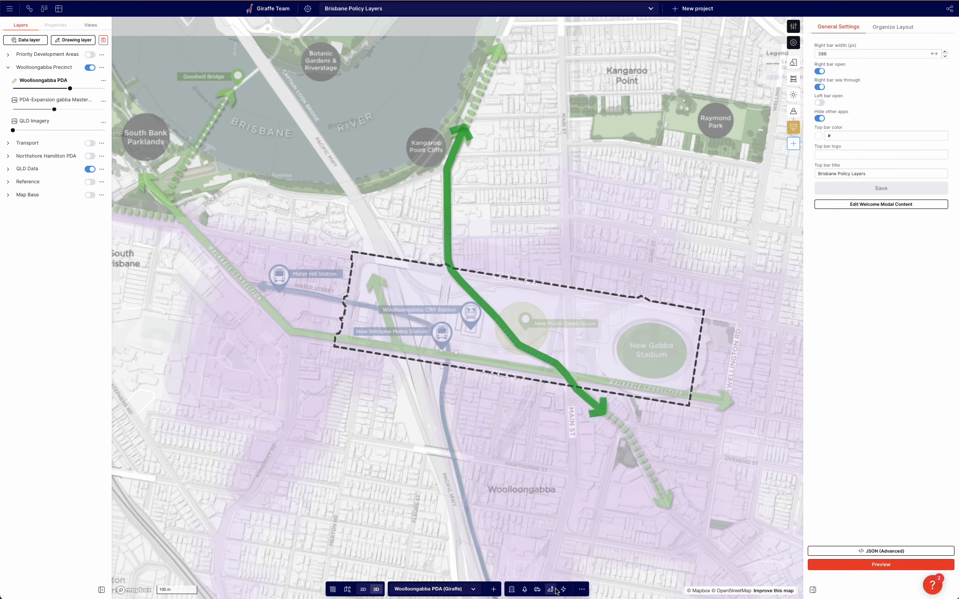
pyautogui.click(727, 402)
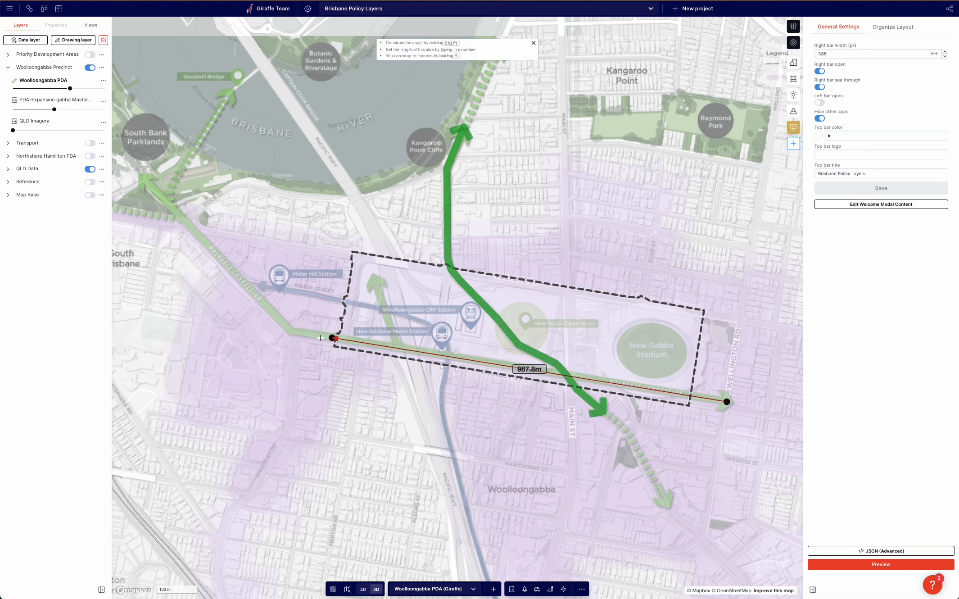
pyautogui.click(291, 331)
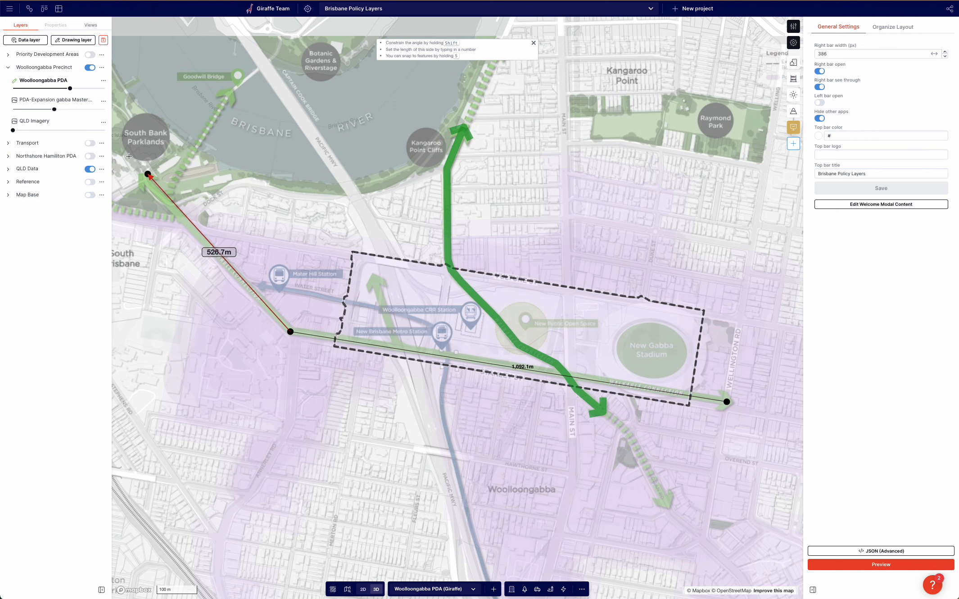
pyautogui.doubleClick(144, 178)
# Add a Line Color property to the newly drawn walkable-connection line.
pyautogui.scroll(3, 204, 223)
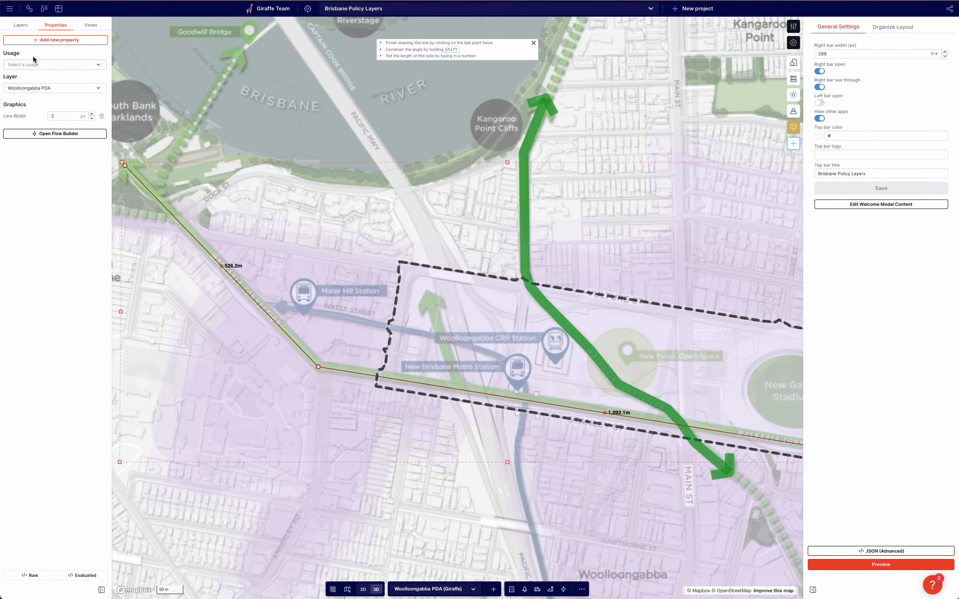
pyautogui.click(44, 41)
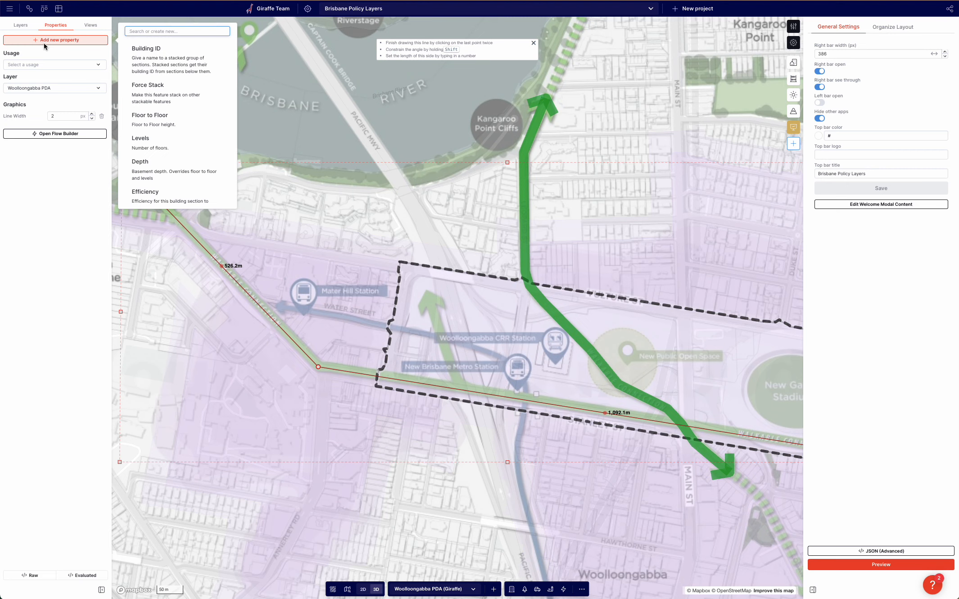
pyautogui.write('colo')
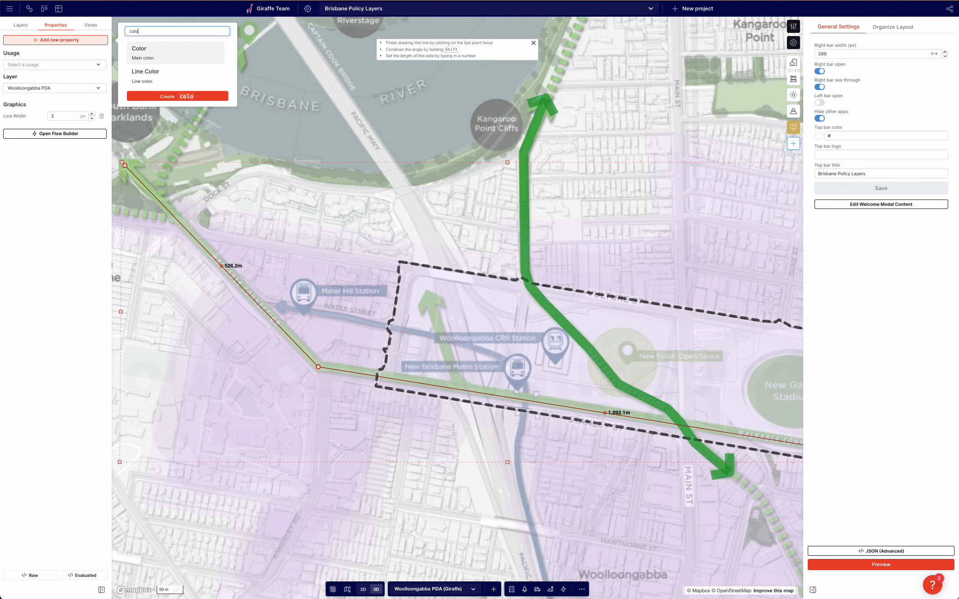
pyautogui.press('Down')
pyautogui.press('Return')
pyautogui.write('line w')
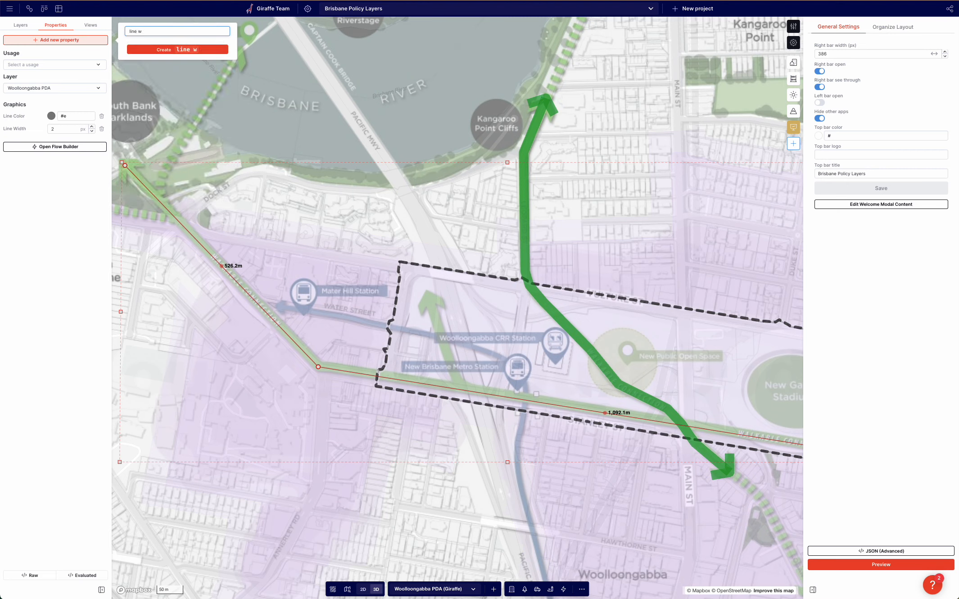
pyautogui.press('BackSpace')
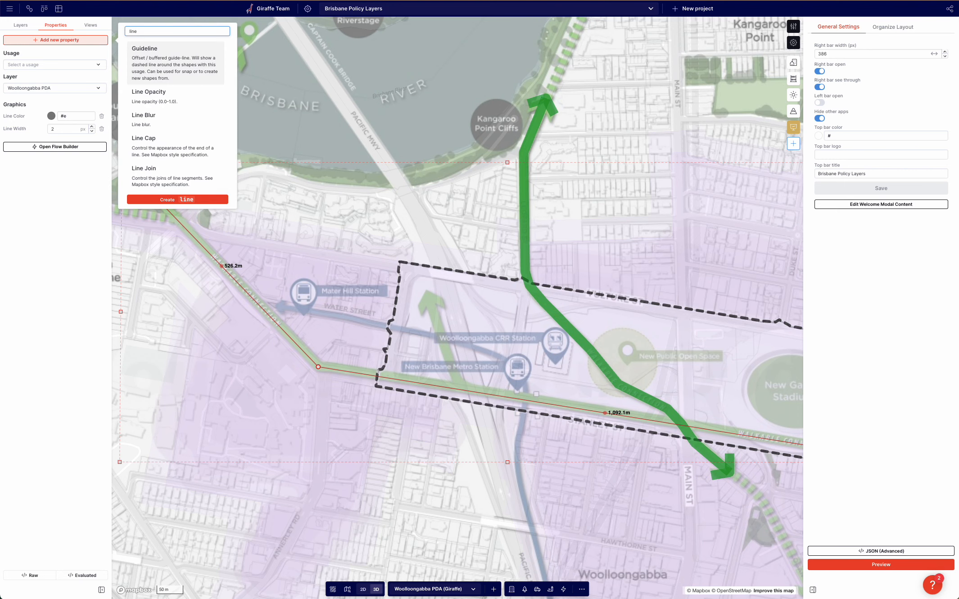
# Add Start Arrow, End Arrow, Start Arrow Length and End Arrow Length properties to the new line.
pyautogui.write('arro')
pyautogui.press('BackSpace')
pyautogui.press('BackSpace')
pyautogui.press('BackSpace')
pyautogui.press('BackSpace')
pyautogui.press('BackSpace')
pyautogui.press('BackSpace')
pyautogui.press('BackSpace')
pyautogui.write('arro')
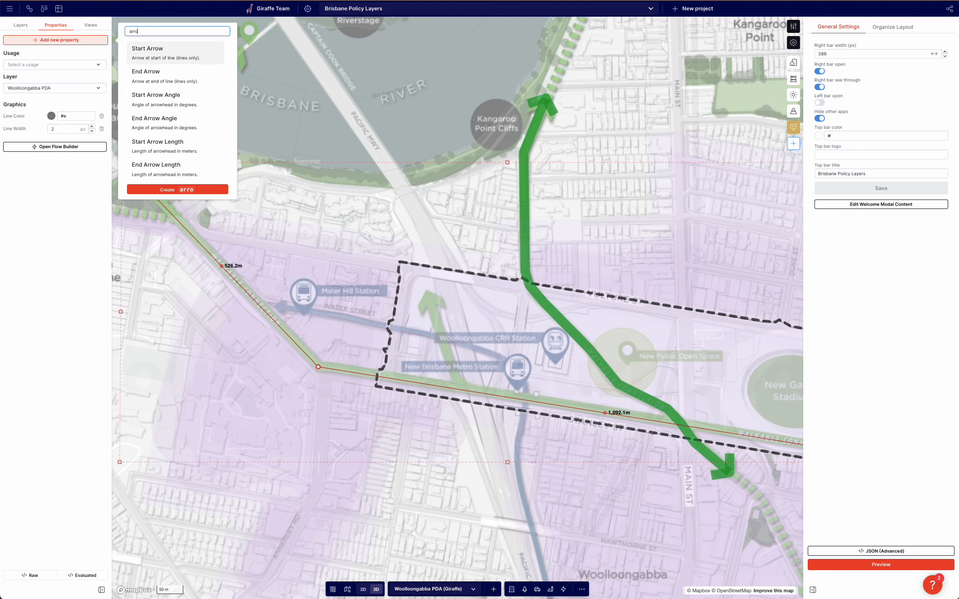
pyautogui.click(147, 57)
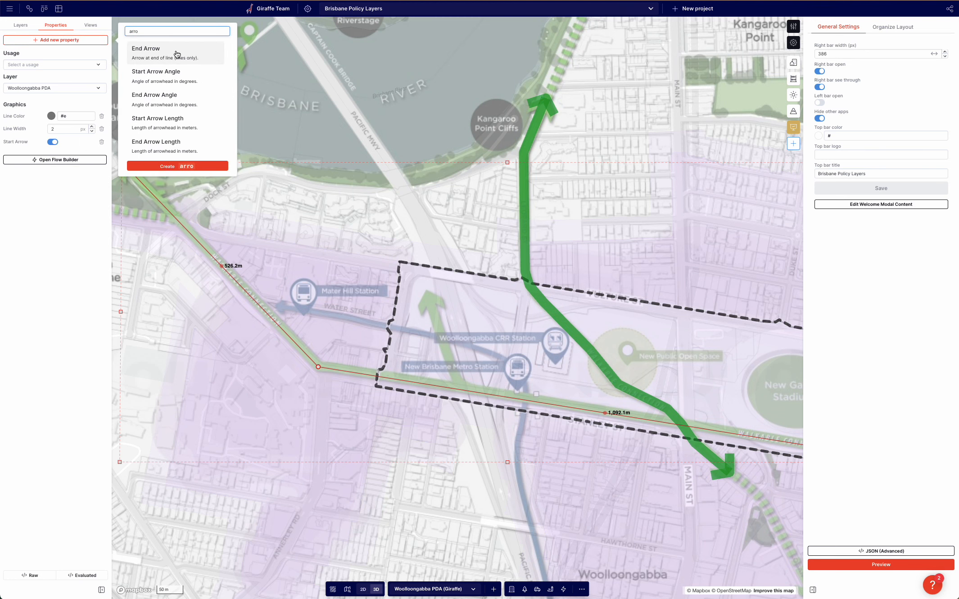
pyautogui.click(176, 55)
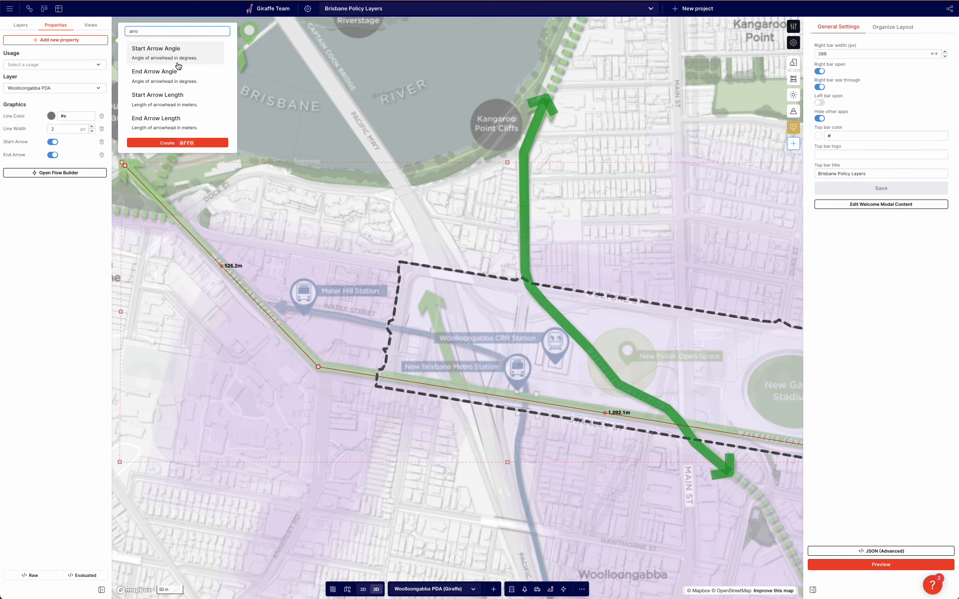
pyautogui.click(182, 97)
pyautogui.click(185, 100)
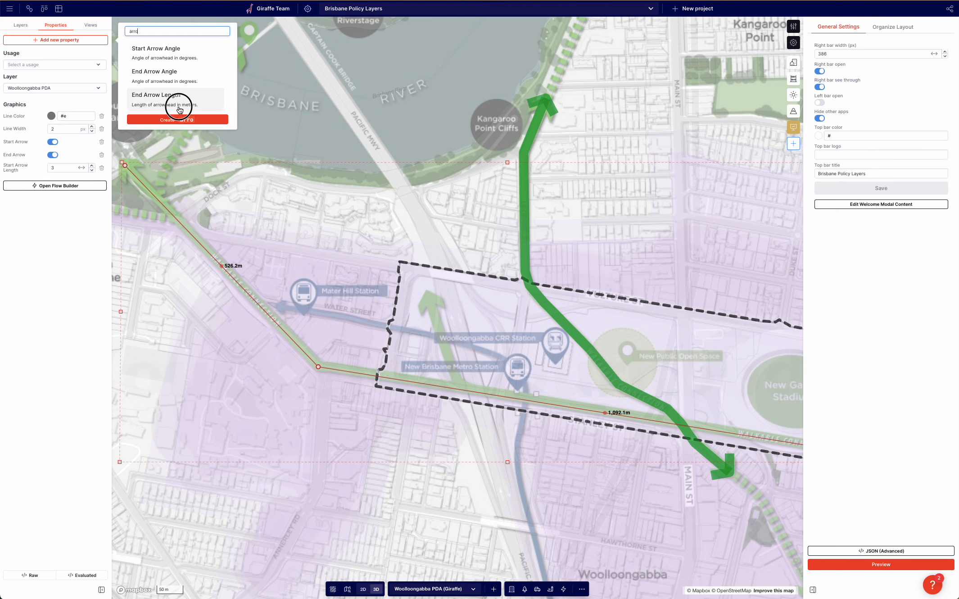
# Copy the green #09931e colour from the existing arrow and give the new line that colour and a Line Width of 35.
pyautogui.click(523, 203)
pyautogui.doubleClick(79, 144)
pyautogui.hotkey('ctrl', 'c')
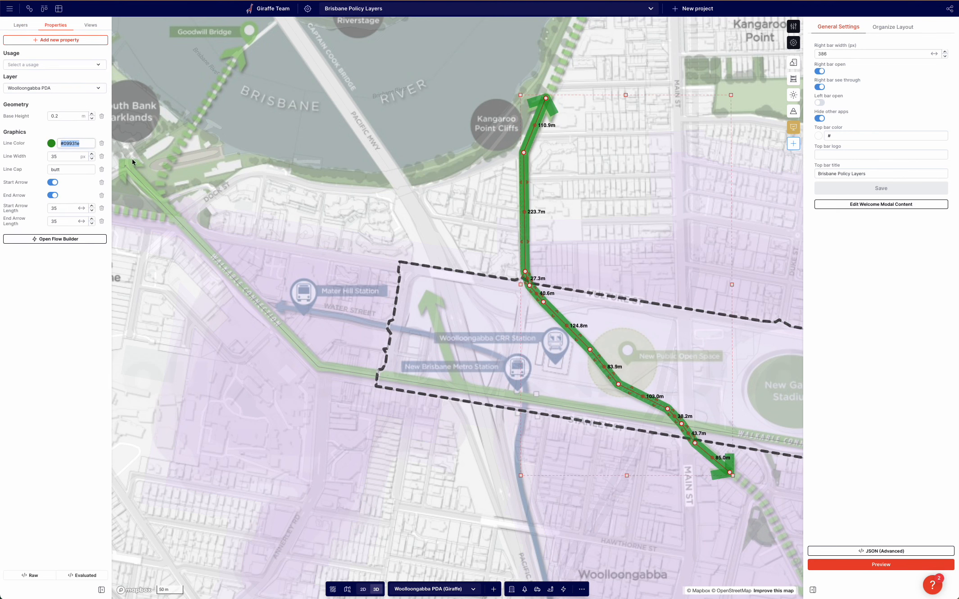
pyautogui.click(343, 187)
pyautogui.click(200, 242)
pyautogui.click(196, 226)
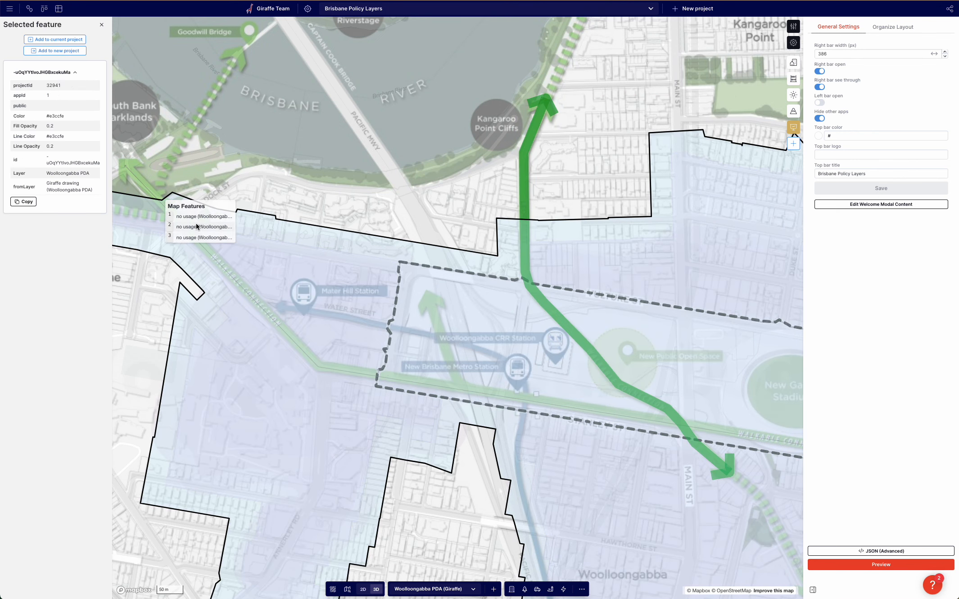
pyautogui.click(195, 217)
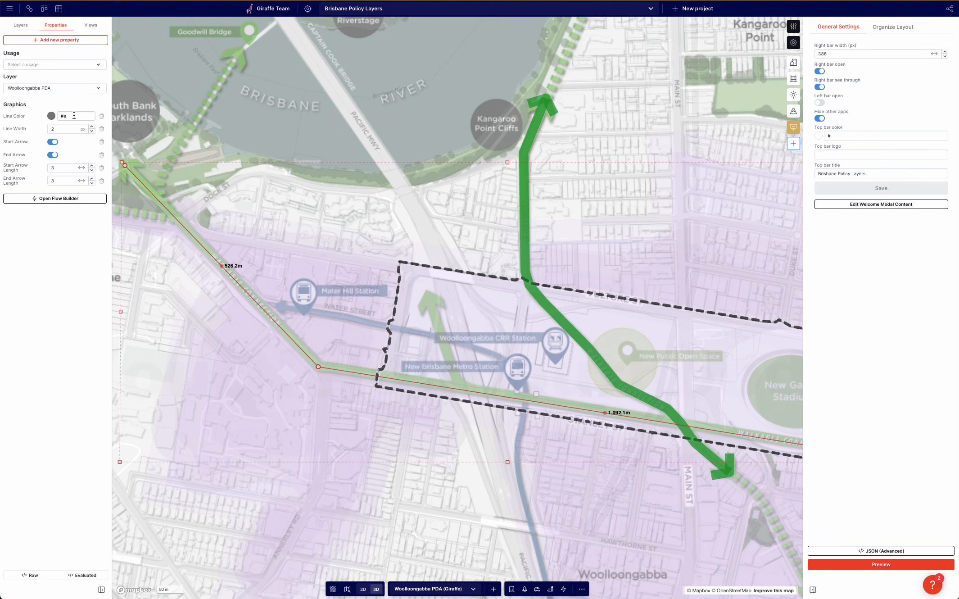
pyautogui.press('Tab')
# Set the new line's Start Arrow Length and End Arrow Length to 35.
pyautogui.doubleClick(71, 170)
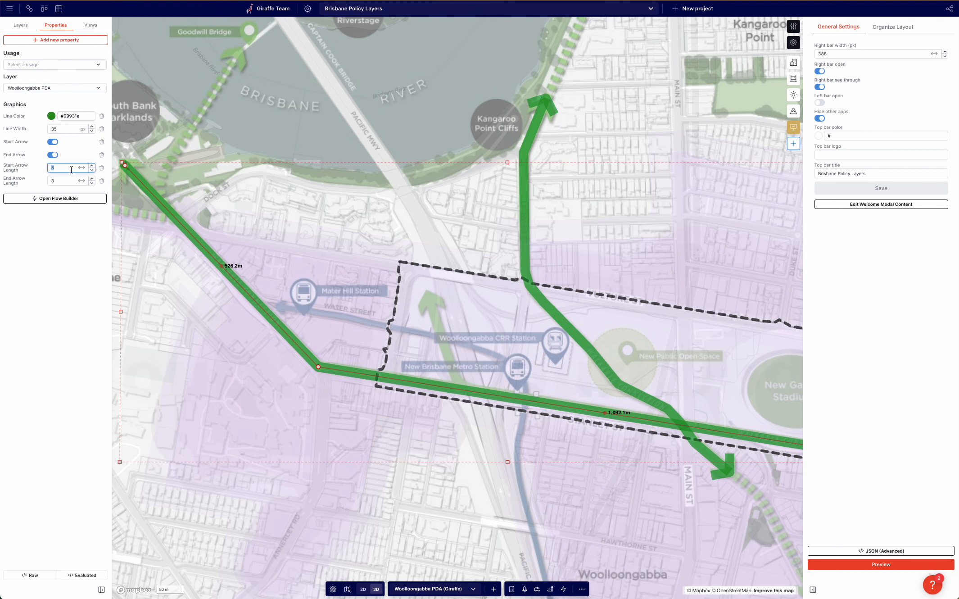
pyautogui.click(66, 177)
pyautogui.write('5')
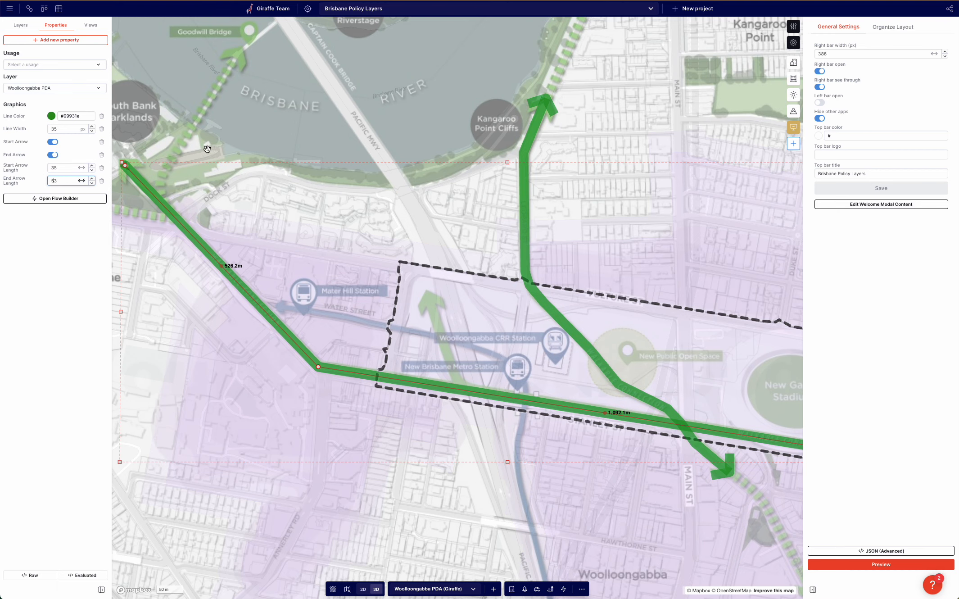
# Draw a dashed arrow about 220 m long from the Kangaroo Point Cliffs arrow tip northeast along the riverside path.
pyautogui.click(398, 128)
pyautogui.moveTo(294, 127); pyautogui.dragTo(216, 104)
pyautogui.scroll(-3, 243, 108)
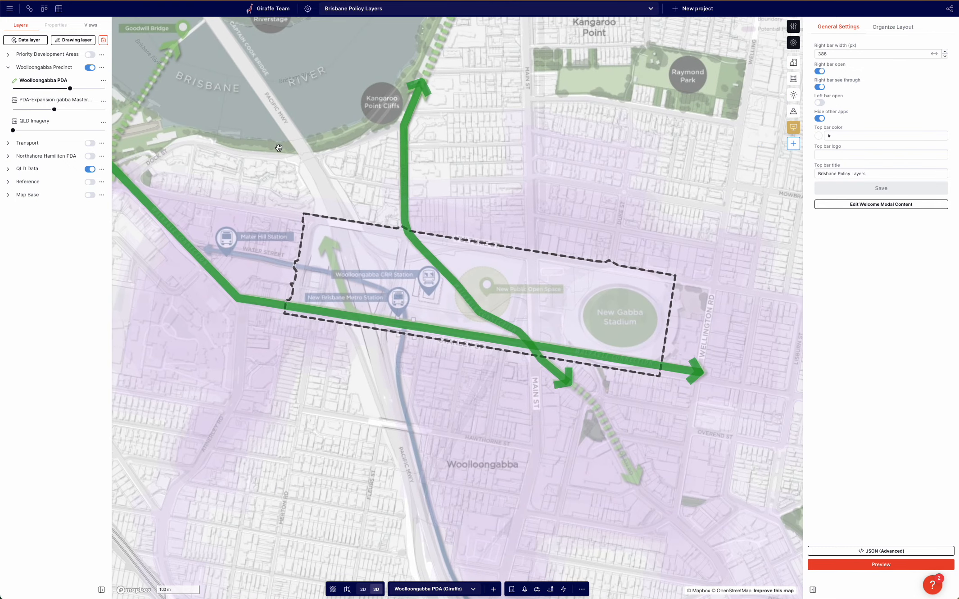
pyautogui.moveTo(443, 153); pyautogui.dragTo(422, 287)
pyautogui.moveTo(449, 216); pyautogui.dragTo(450, 264)
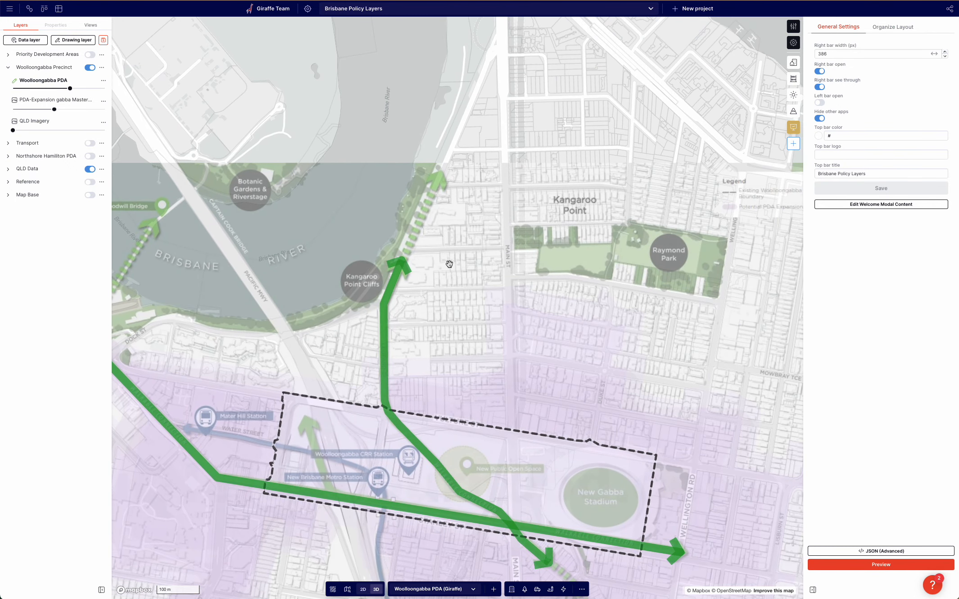
pyautogui.moveTo(437, 319); pyautogui.dragTo(483, 326)
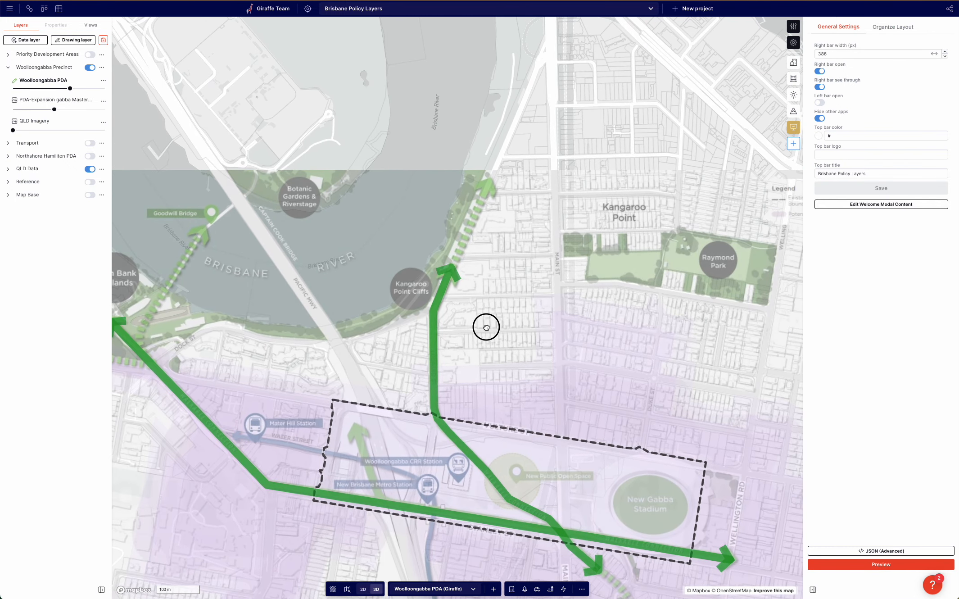
pyautogui.click(550, 589)
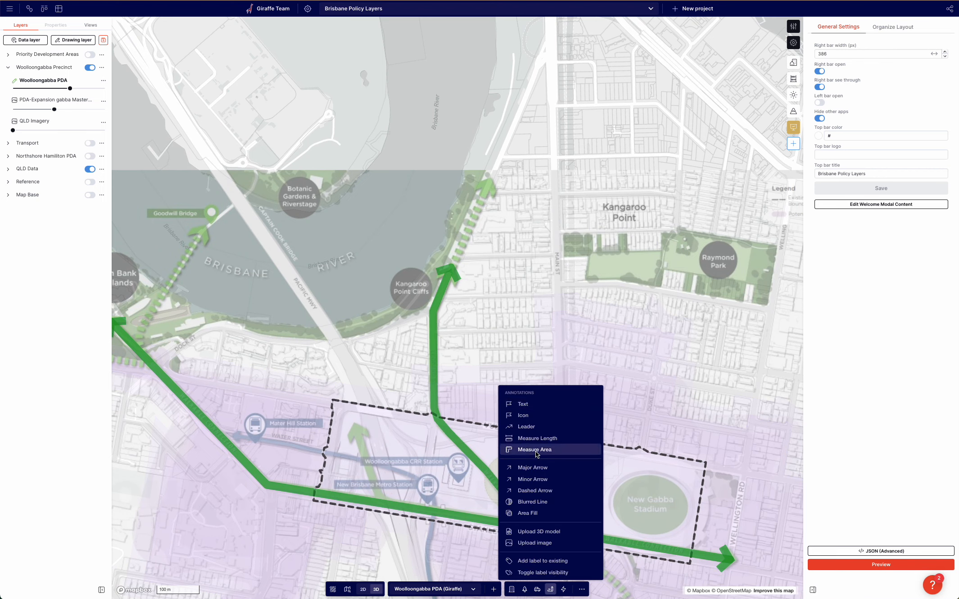
pyautogui.click(533, 491)
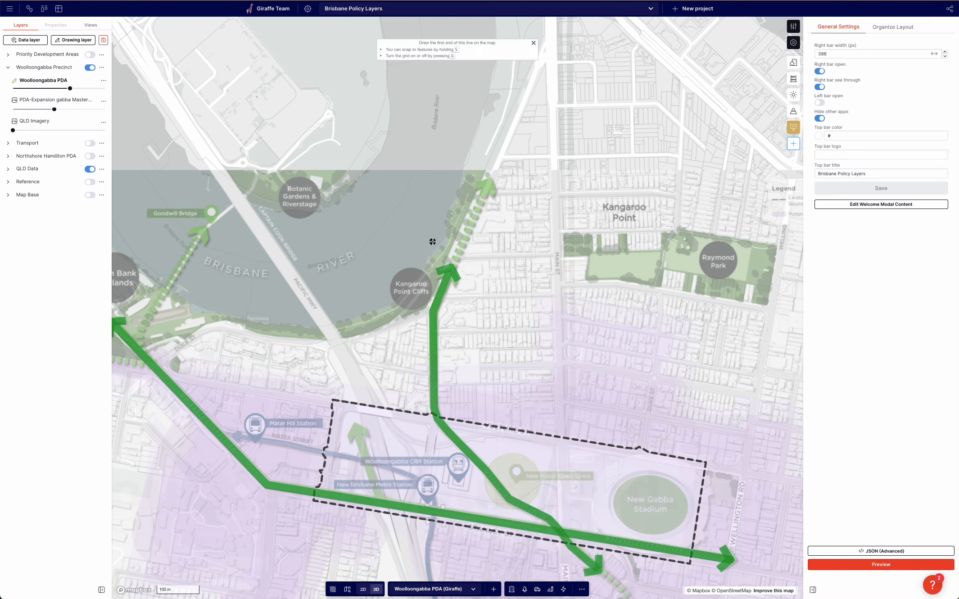
pyautogui.click(450, 267)
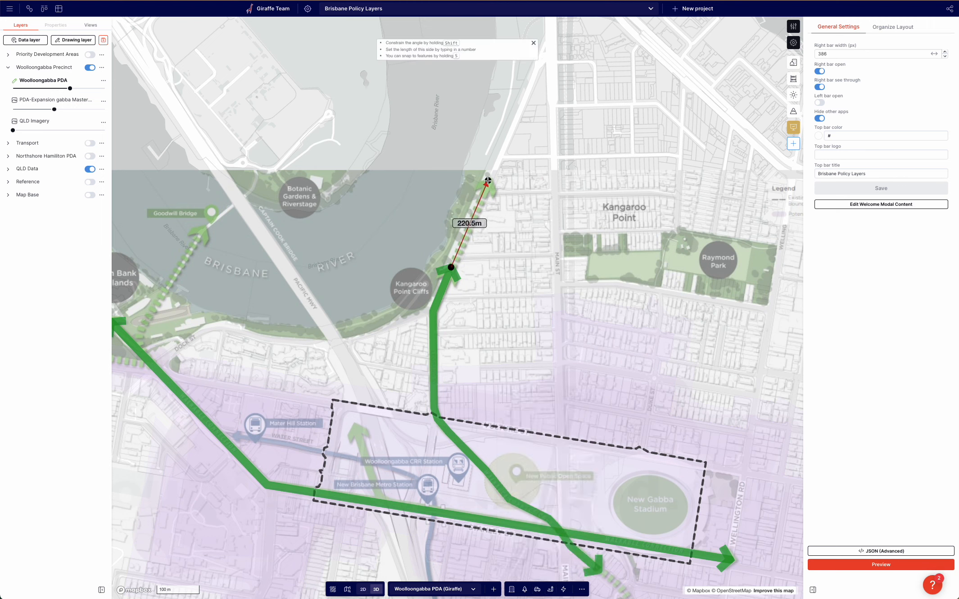
pyautogui.click(488, 181)
pyautogui.scroll(5, 490, 195)
pyautogui.click(528, 217)
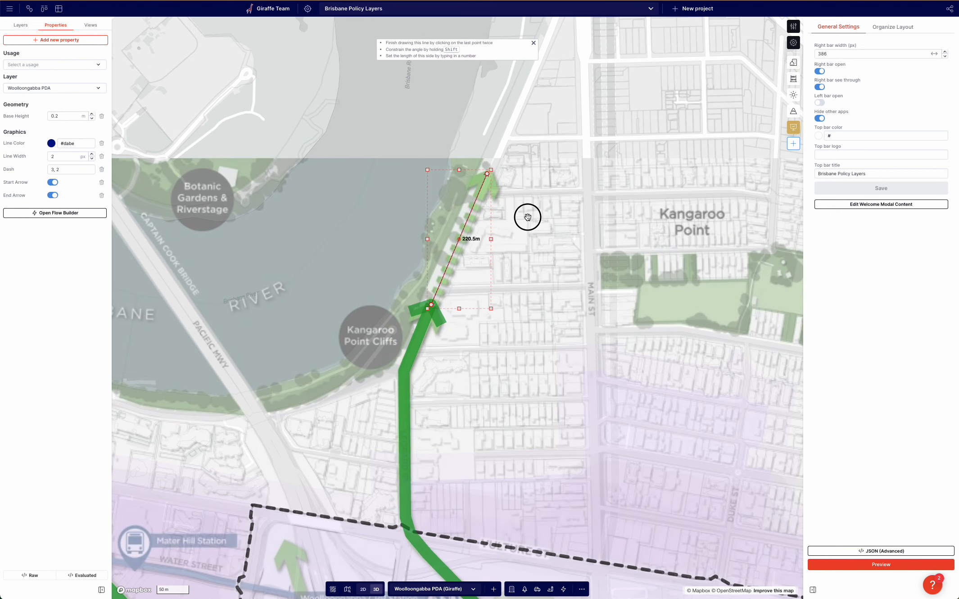
# Set the dashed arrow's Line Color to #09931e and its Line Width to 35.
pyautogui.scroll(4, 453, 230)
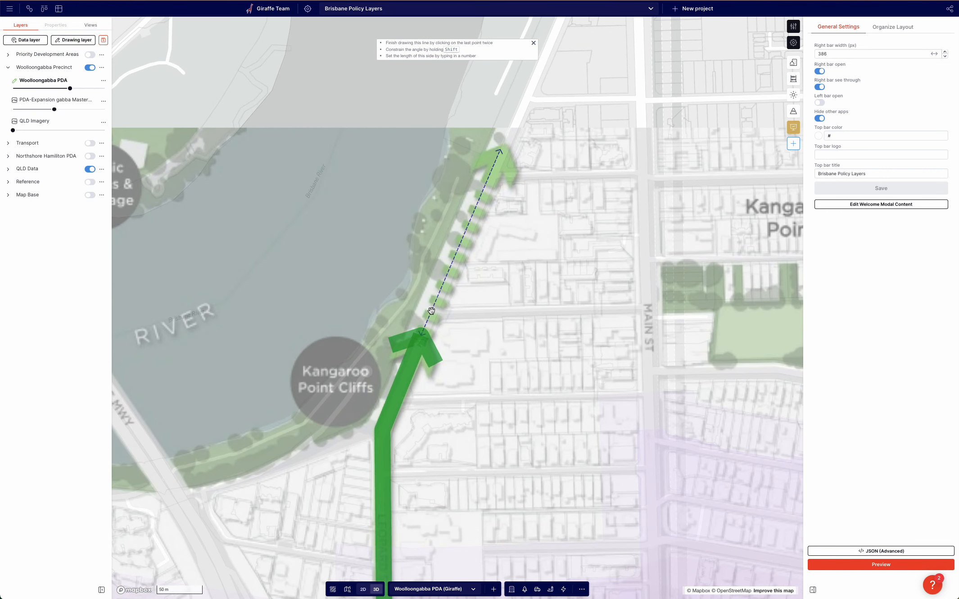
pyautogui.scroll(-1, 426, 300)
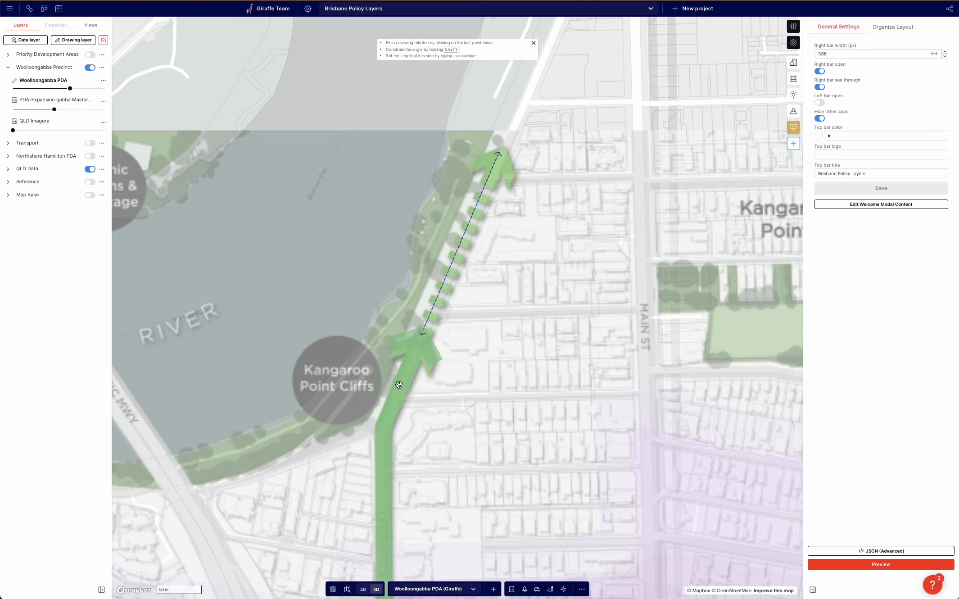
pyautogui.click(453, 260)
pyautogui.scroll(1, 452, 263)
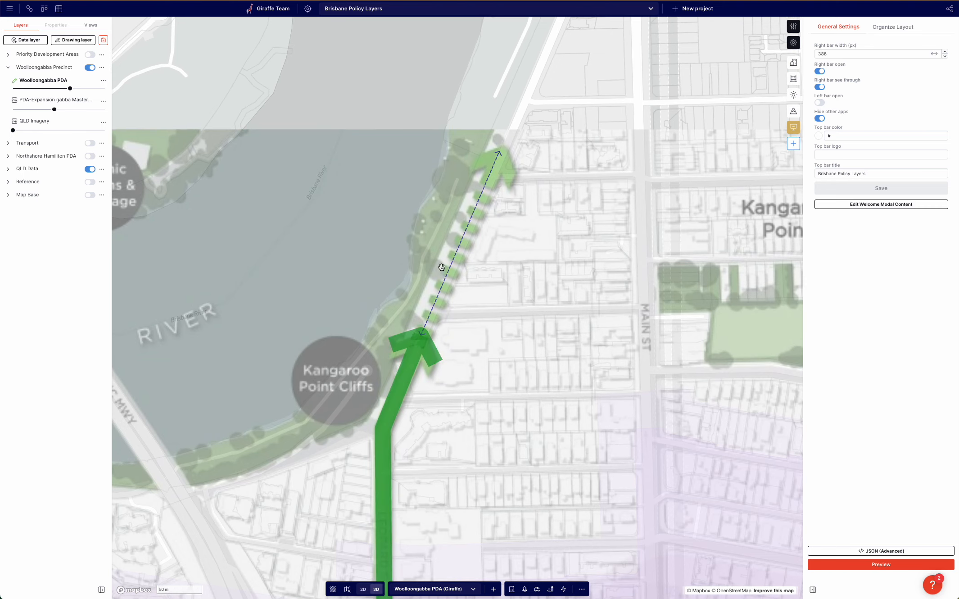
pyautogui.click(472, 215)
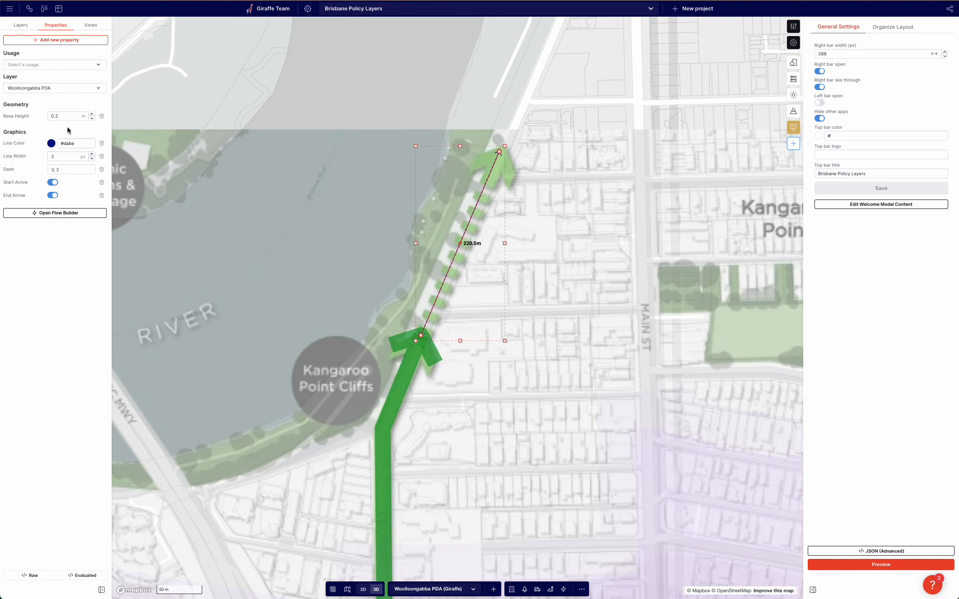
pyautogui.tripleClick(77, 143)
pyautogui.hotkey('ctrl', 'v')
pyautogui.click(74, 156)
pyautogui.write('35')
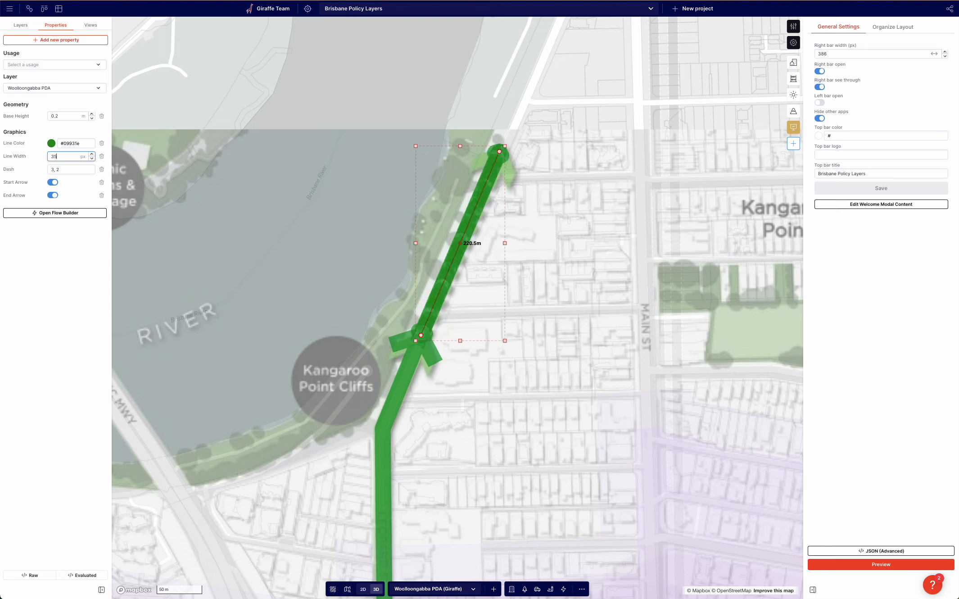
# Search for arrow properties to add to the dashed arrow.
pyautogui.click(69, 40)
pyautogui.write('arro')
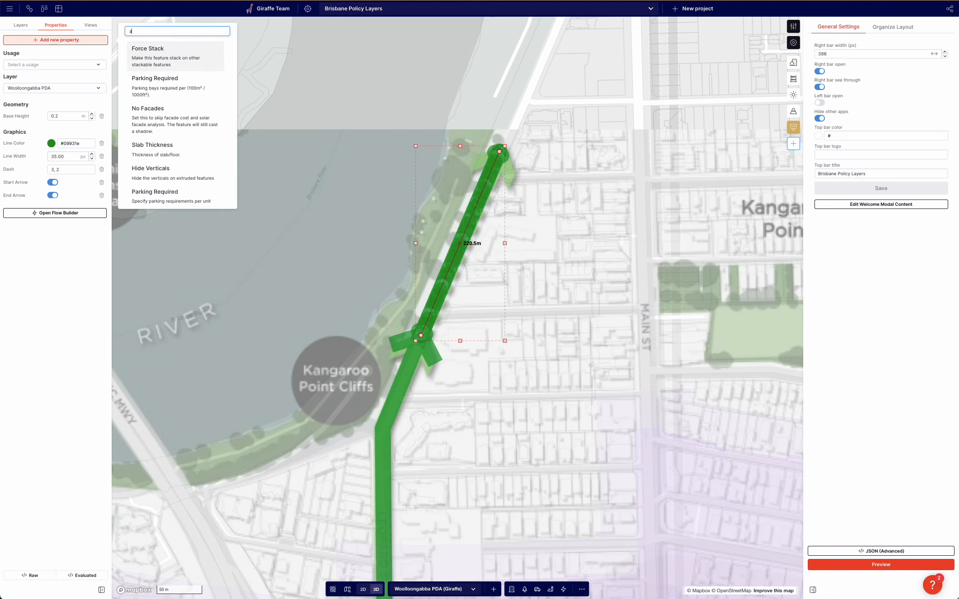
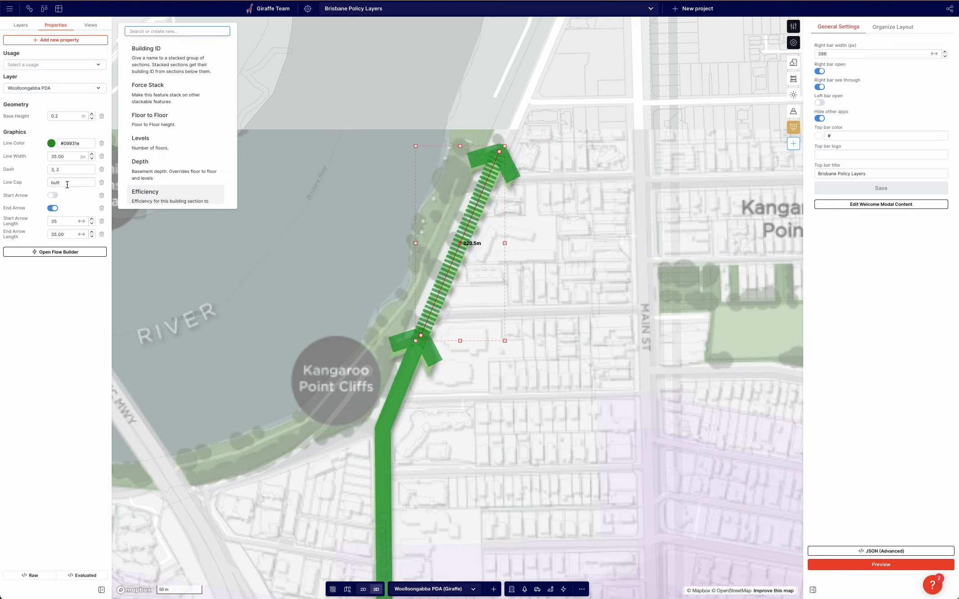
# Set the dashed arrow's Dash pattern to 8, 3.
pyautogui.click(76, 200)
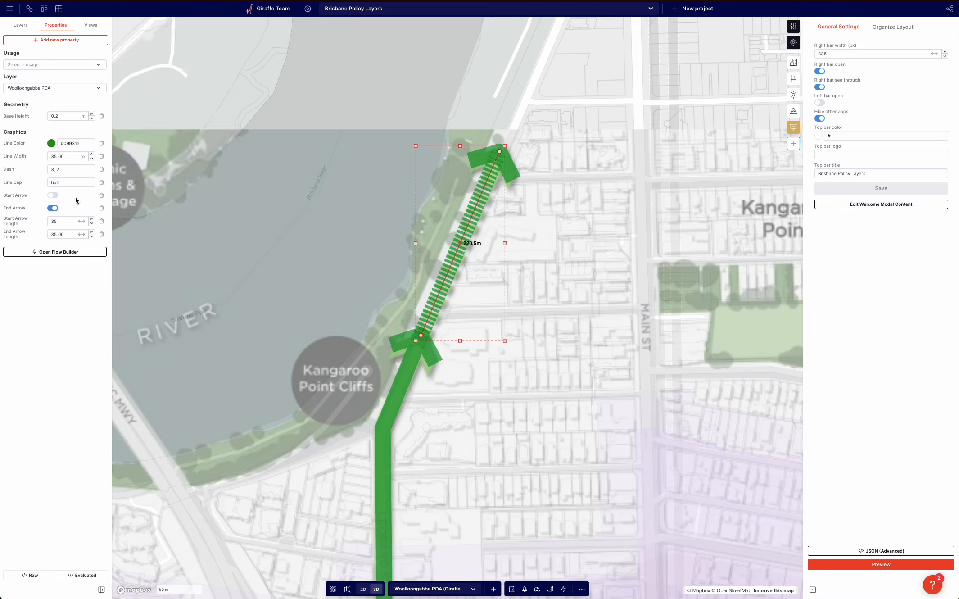
pyautogui.click(69, 170)
pyautogui.press('Return')
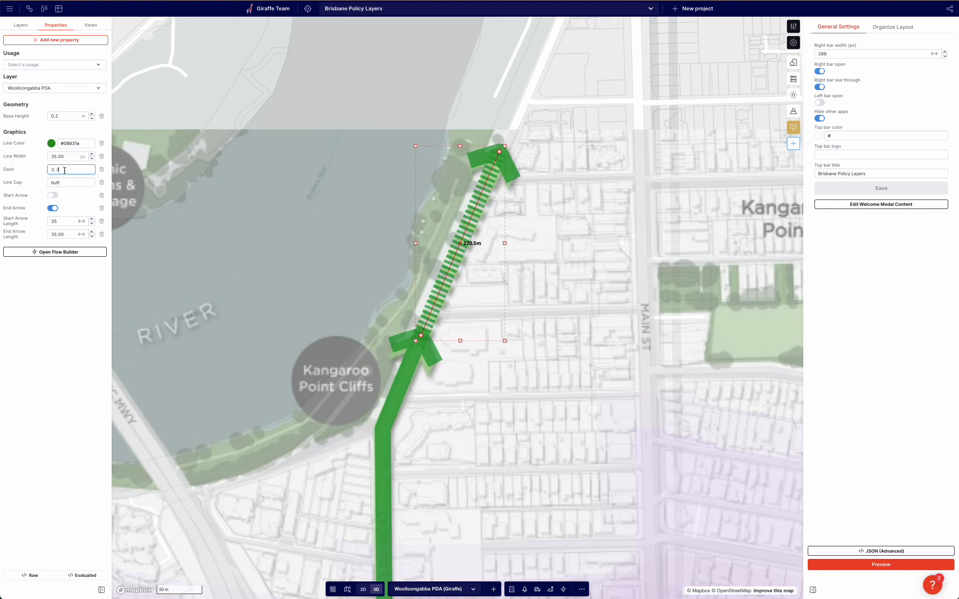
pyautogui.moveTo(65, 170); pyautogui.dragTo(5, 162)
pyautogui.write('5, 3')
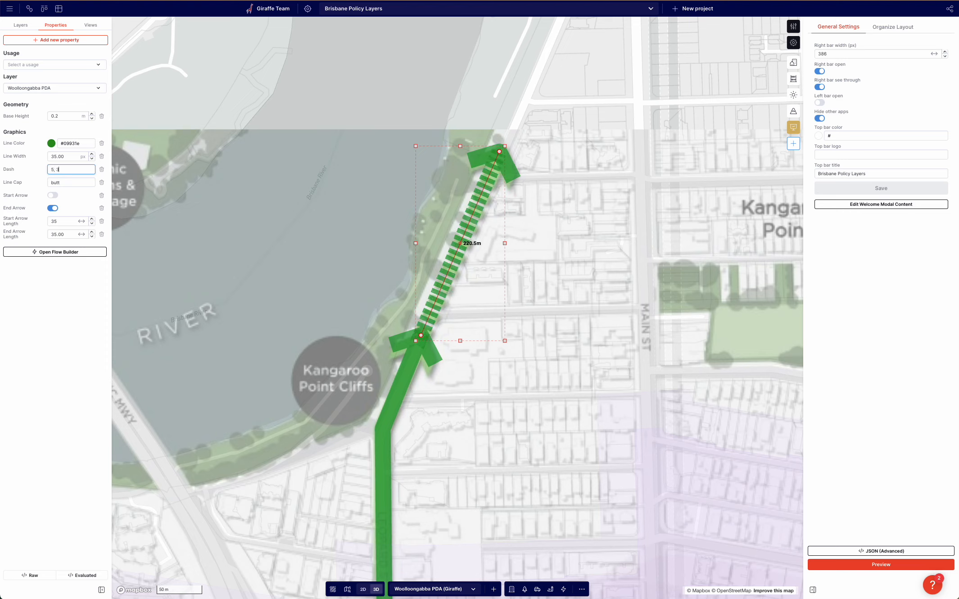
pyautogui.moveTo(63, 170); pyautogui.dragTo(6, 162)
pyautogui.write('8, 3')
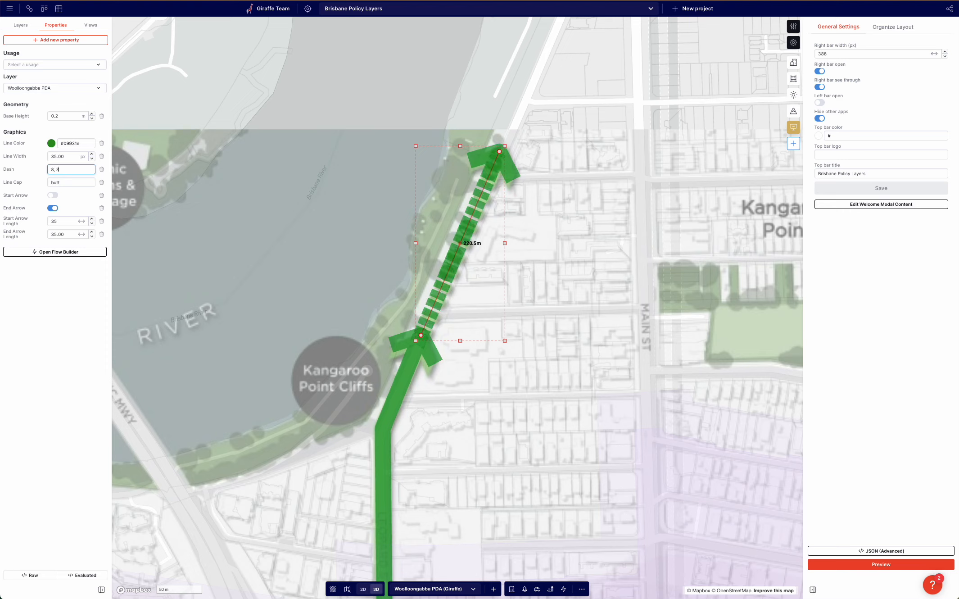
# Set the PDA-Expansion image layer's opacity to 0%.
pyautogui.click(284, 224)
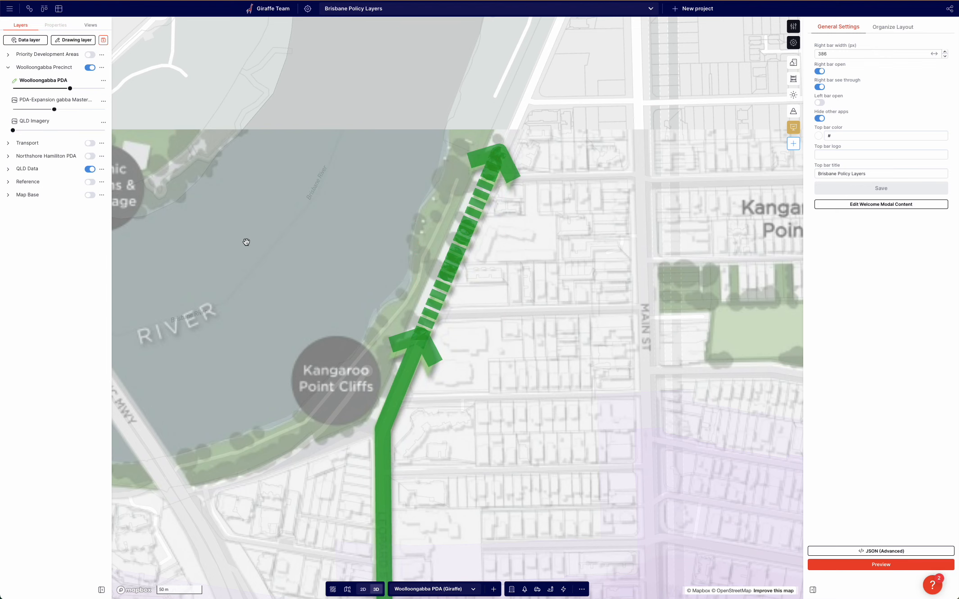
pyautogui.moveTo(54, 109); pyautogui.dragTo(13, 110)
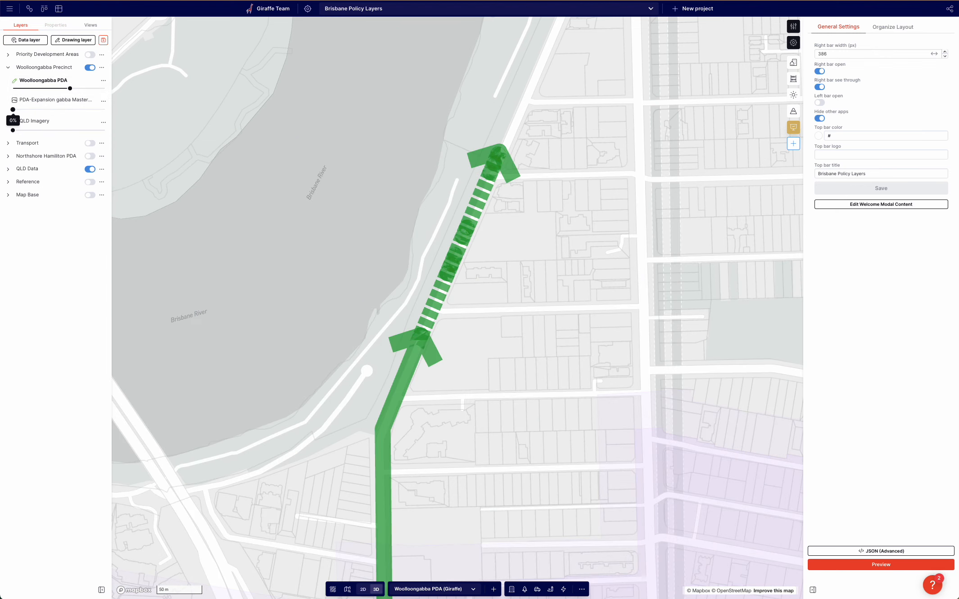
# Reselect the dashed arrow and change its Dash pattern to 5, 3.
pyautogui.click(464, 235)
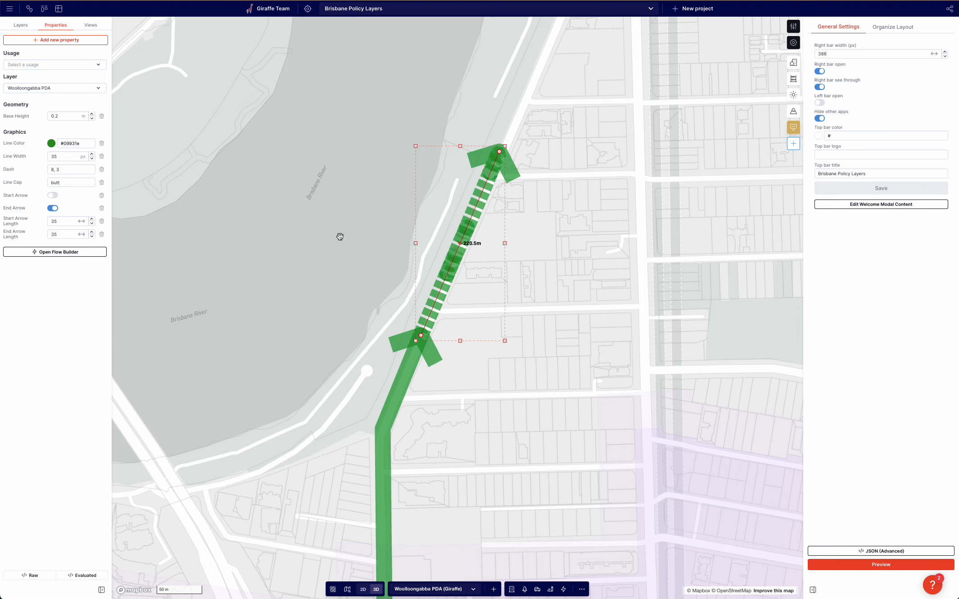
pyautogui.click(60, 170)
pyautogui.moveTo(13, 169)
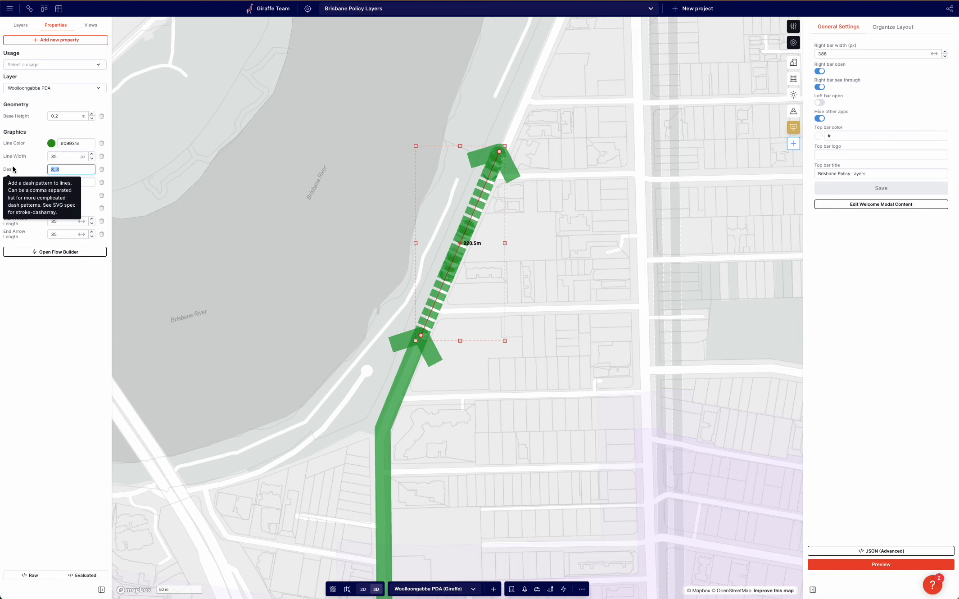
pyautogui.click(187, 238)
# Set the PDA-Expansion image layer's opacity back to 75%.
pyautogui.click(81, 108)
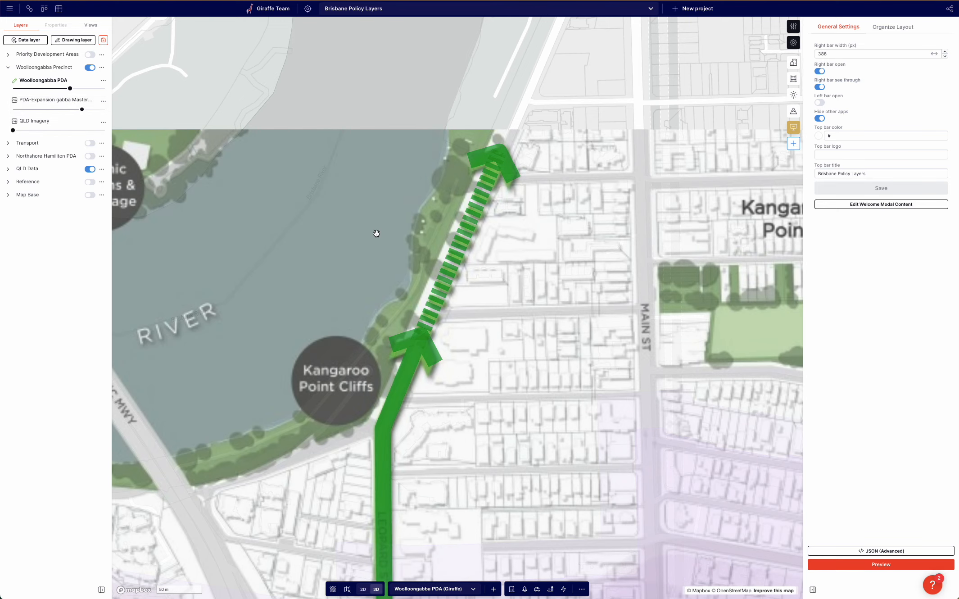
# Duplicate the Kangaroo Point dashed arrow.
pyautogui.scroll(-5, 377, 233)
pyautogui.moveTo(376, 233); pyautogui.dragTo(482, 177)
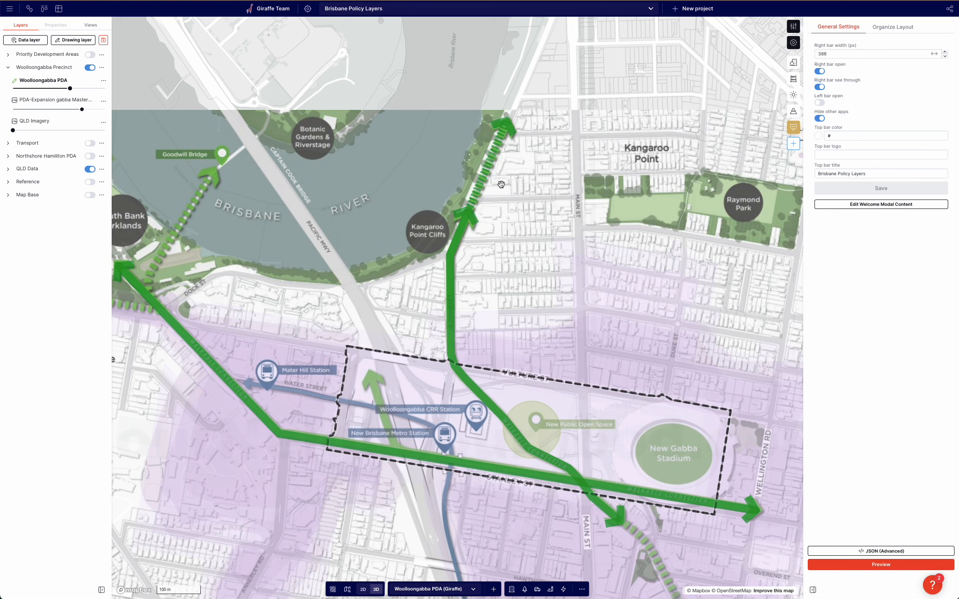
pyautogui.click(475, 160)
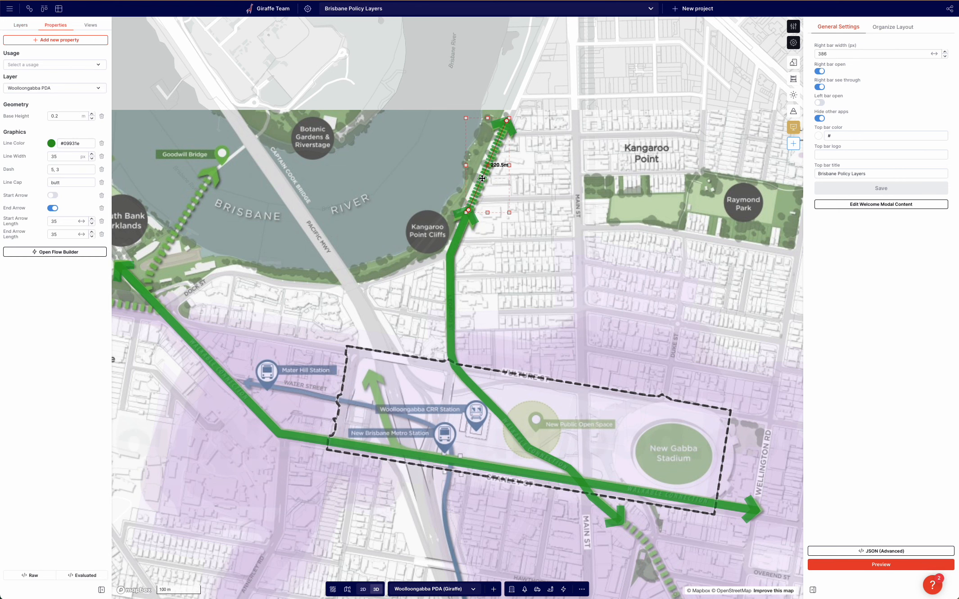
pyautogui.moveTo(482, 177); pyautogui.dragTo(551, 259)
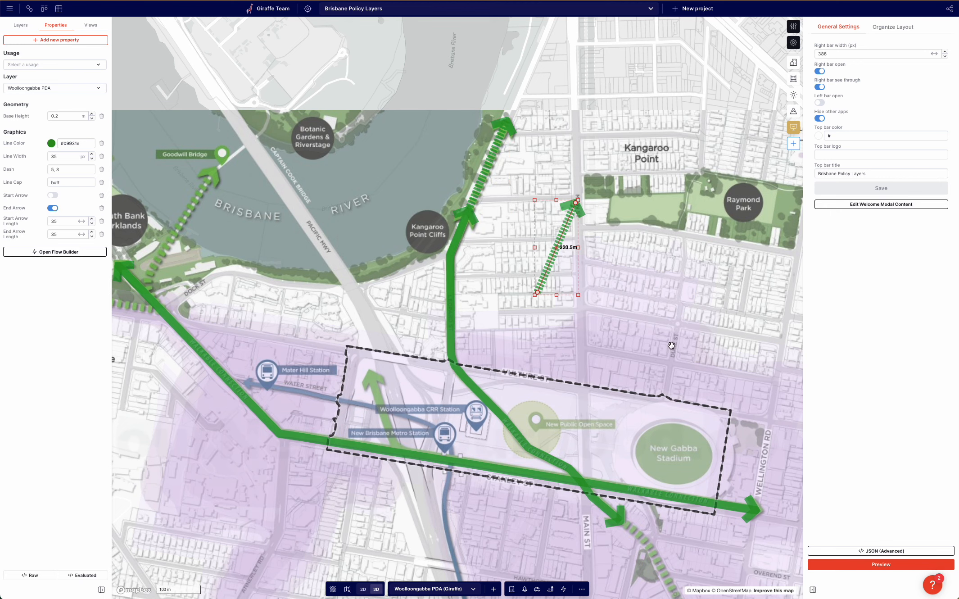
# Move the copied arrow to the Main St arrow tip and bend it southeast, about 85 m and 234 m segments.
pyautogui.moveTo(671, 346); pyautogui.dragTo(493, 256)
pyautogui.moveTo(376, 180); pyautogui.dragTo(413, 320)
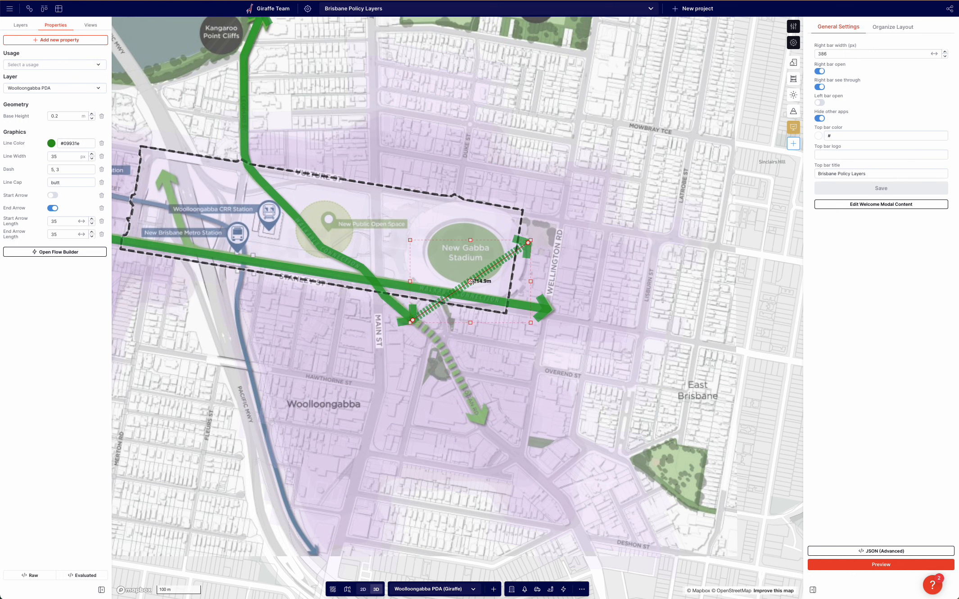
pyautogui.moveTo(472, 281); pyautogui.dragTo(441, 344)
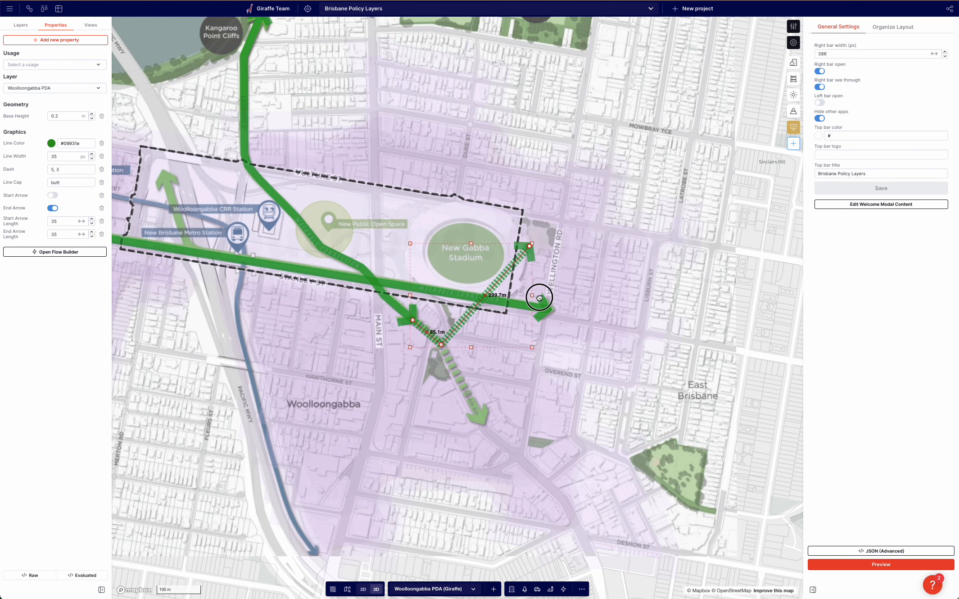
pyautogui.moveTo(539, 298); pyautogui.dragTo(523, 407)
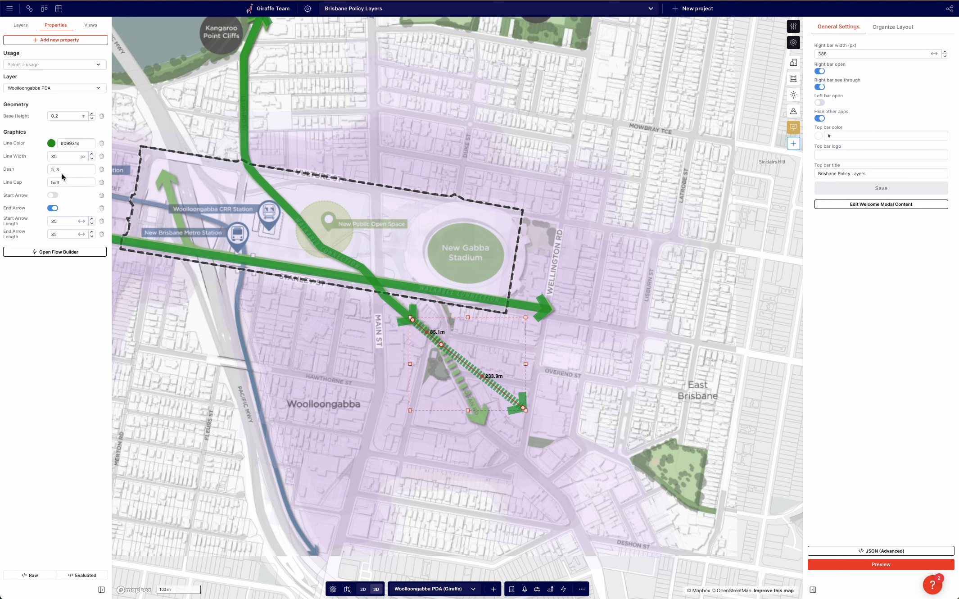
# Set the new arrow's Dash to 10, 4 and pull its end back to about 196 m.
pyautogui.moveTo(61, 174); pyautogui.dragTo(18, 168)
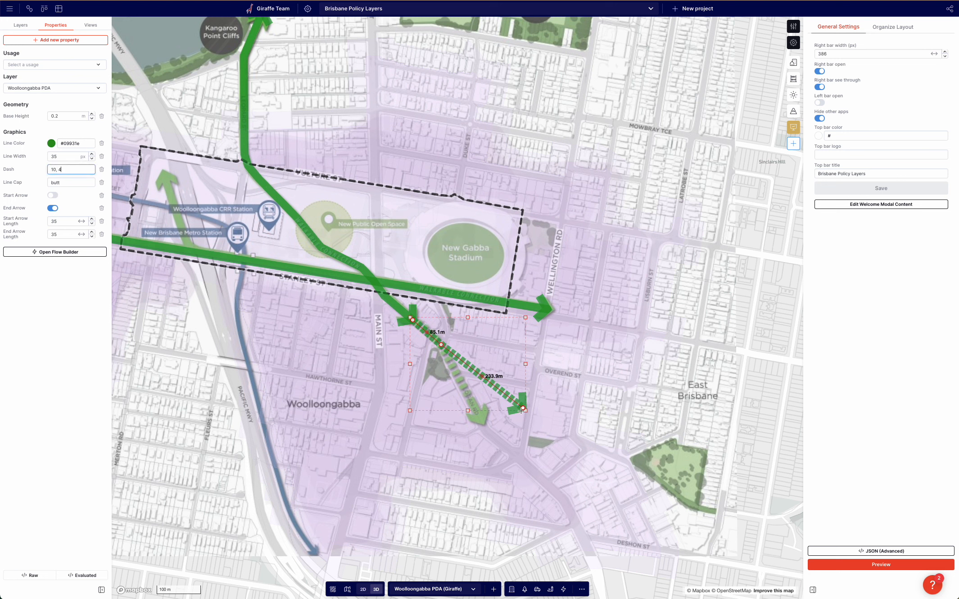
pyautogui.moveTo(521, 410); pyautogui.dragTo(482, 421)
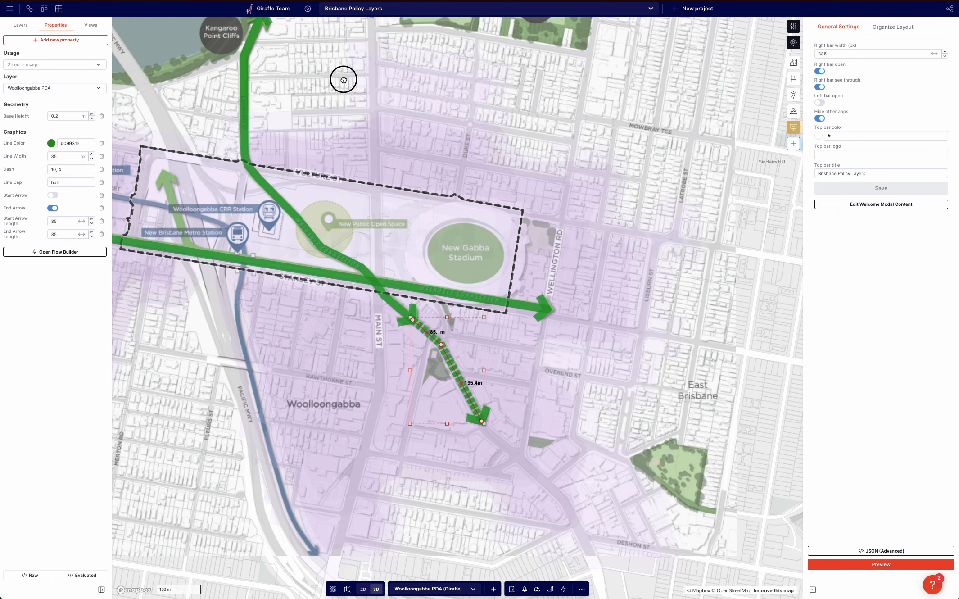
# Set the Kangaroo Point dashed arrow's Dash to 10, 4 as well.
pyautogui.moveTo(343, 79); pyautogui.dragTo(362, 205)
pyautogui.click(302, 106)
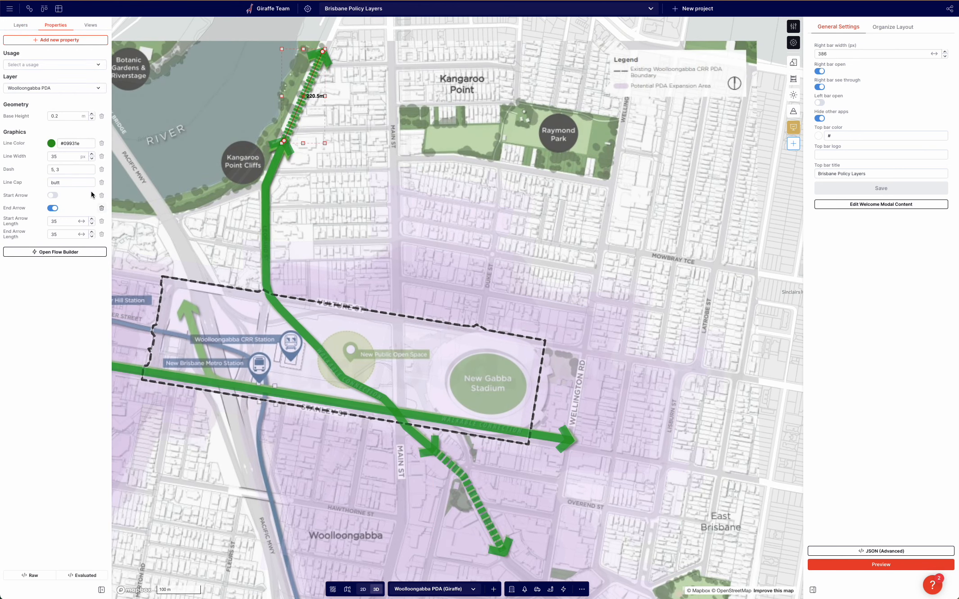
pyautogui.tripleClick(63, 169)
pyautogui.click(451, 259)
pyautogui.moveTo(444, 259); pyautogui.dragTo(501, 226)
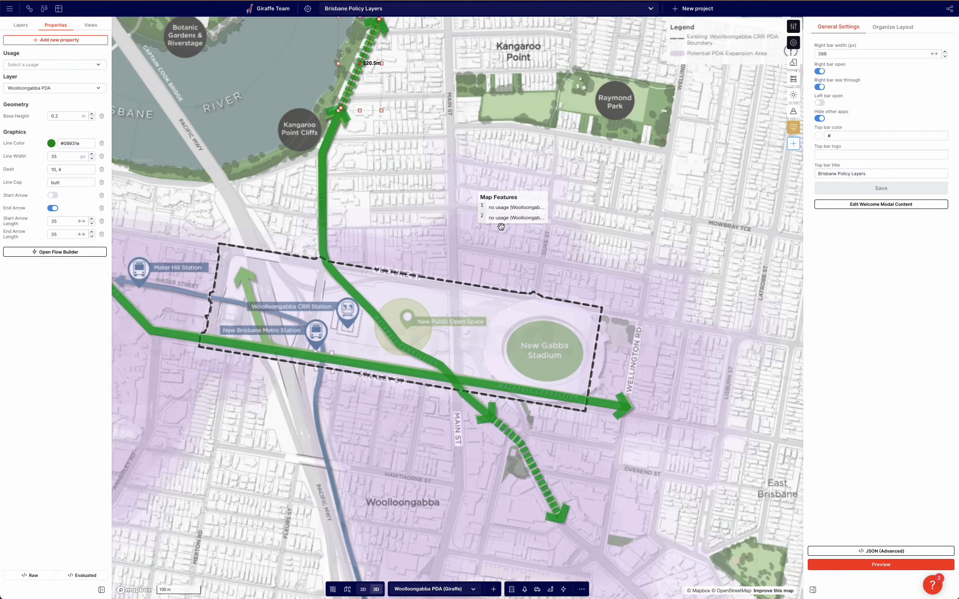
pyautogui.click(483, 218)
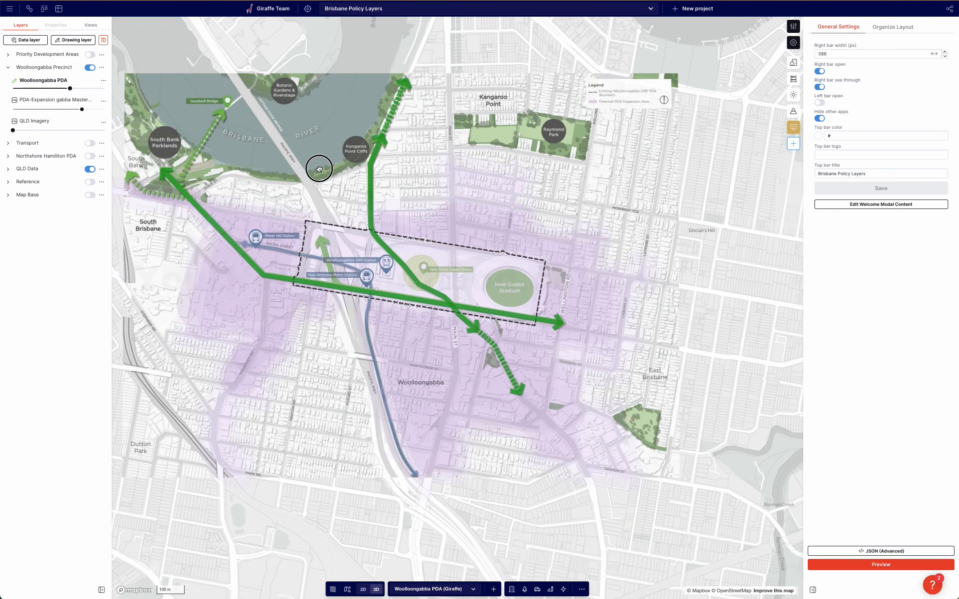
# Paste a copy of the dashed arrow and route it from the walkable connection line north to Goodwill Bridge.
pyautogui.scroll(5, 165, 142)
pyautogui.press('super+v')
pyautogui.moveTo(333, 186); pyautogui.dragTo(213, 262)
pyautogui.moveTo(305, 156); pyautogui.dragTo(207, 236)
pyautogui.moveTo(303, 143); pyautogui.dragTo(246, 169)
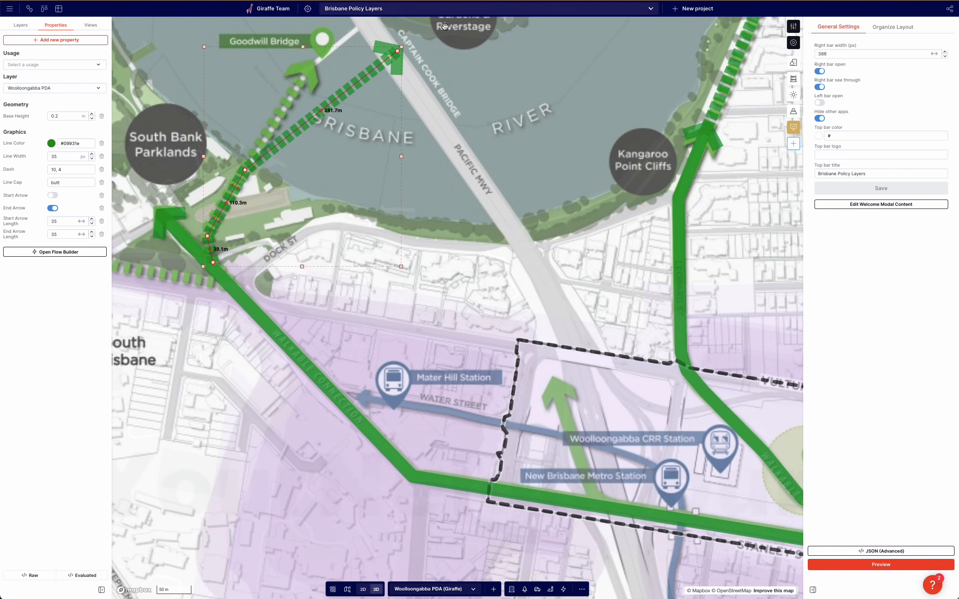
pyautogui.moveTo(401, 46); pyautogui.dragTo(308, 68)
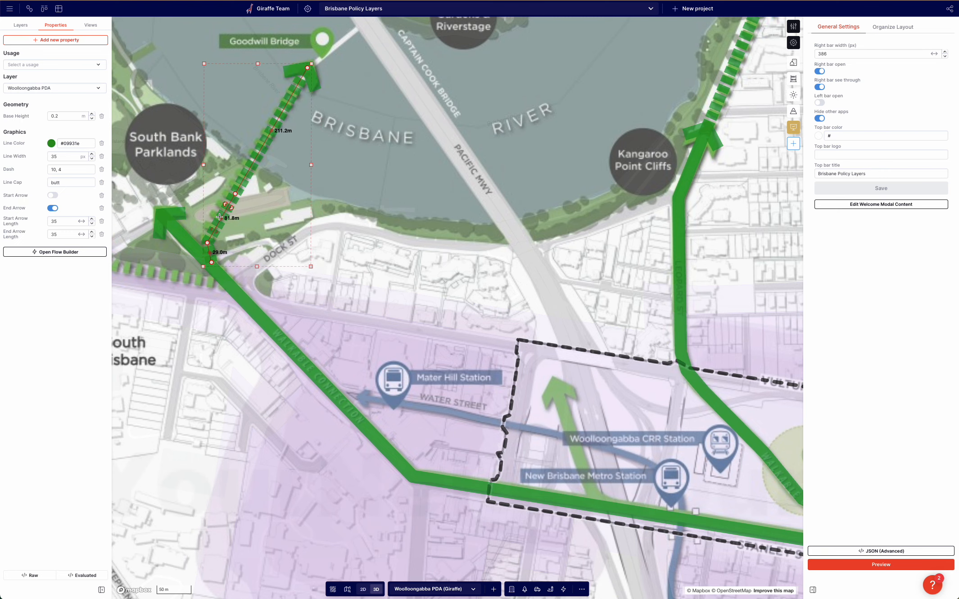
pyautogui.moveTo(221, 218); pyautogui.dragTo(235, 184)
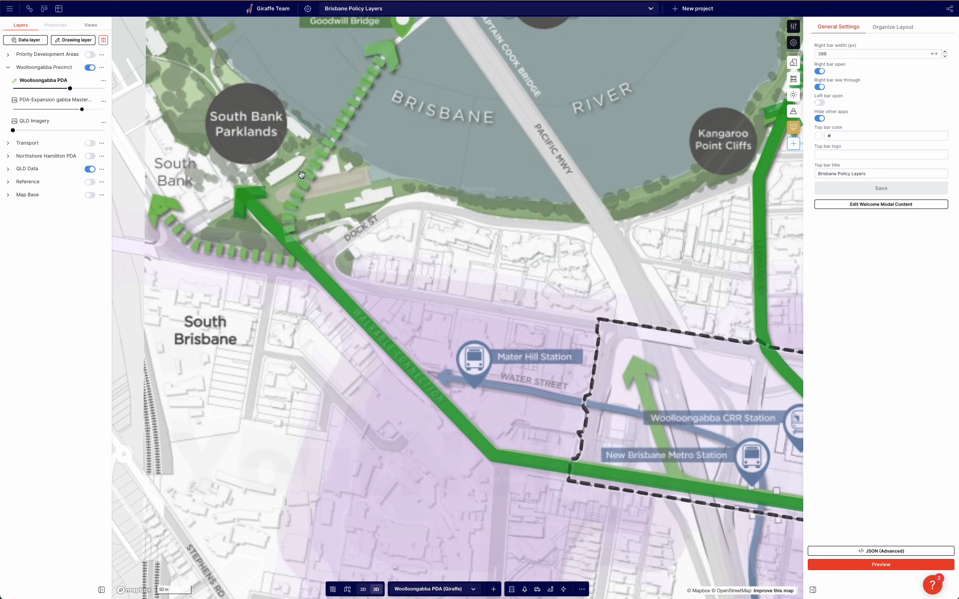
# Duplicate the Goodwill Bridge arrow and reshape the copy to run from the walkable connection line west to South Bank.
pyautogui.click(308, 175)
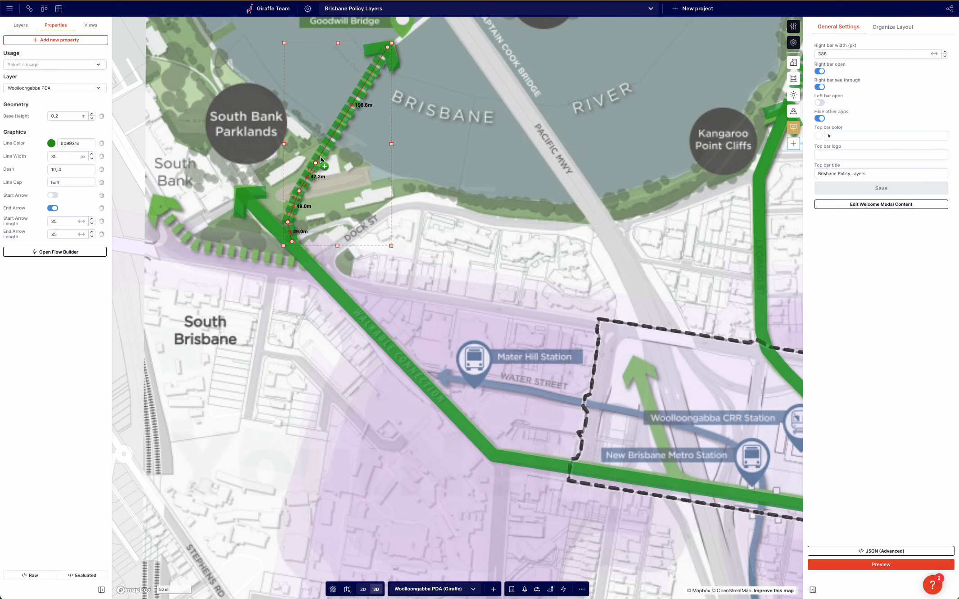
pyautogui.moveTo(322, 149); pyautogui.dragTo(219, 319)
pyautogui.moveTo(280, 217); pyautogui.dragTo(156, 199)
pyautogui.moveTo(208, 333); pyautogui.dragTo(182, 234)
pyautogui.moveTo(191, 363); pyautogui.dragTo(199, 248)
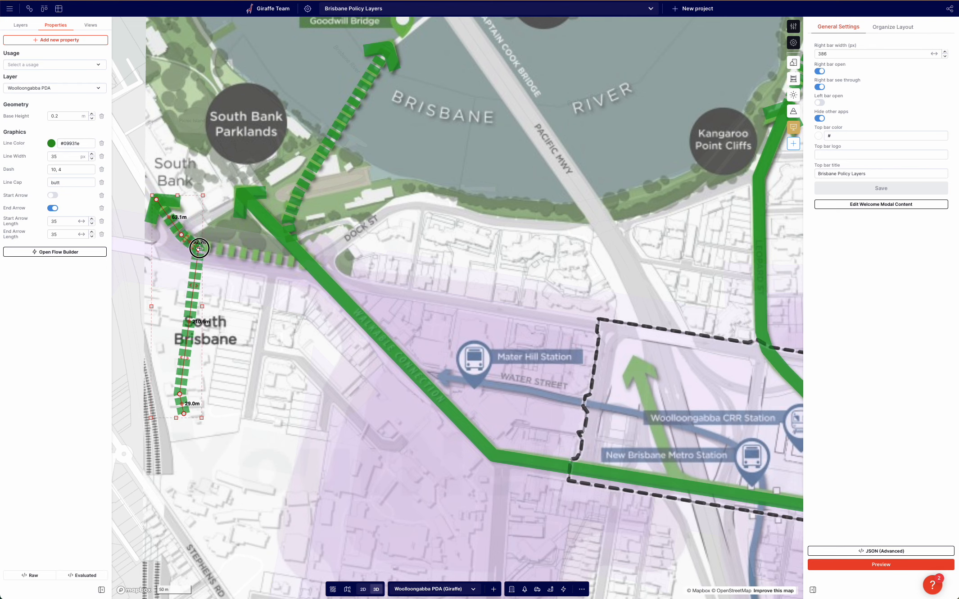
pyautogui.moveTo(180, 392); pyautogui.dragTo(305, 264)
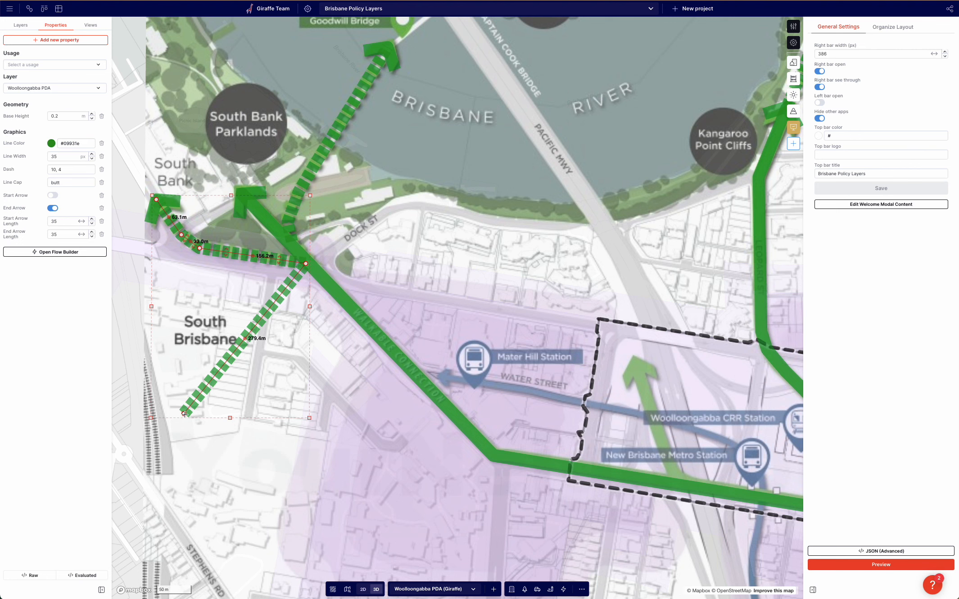
pyautogui.click(184, 414)
pyautogui.click(171, 404)
pyautogui.scroll(-3, 171, 405)
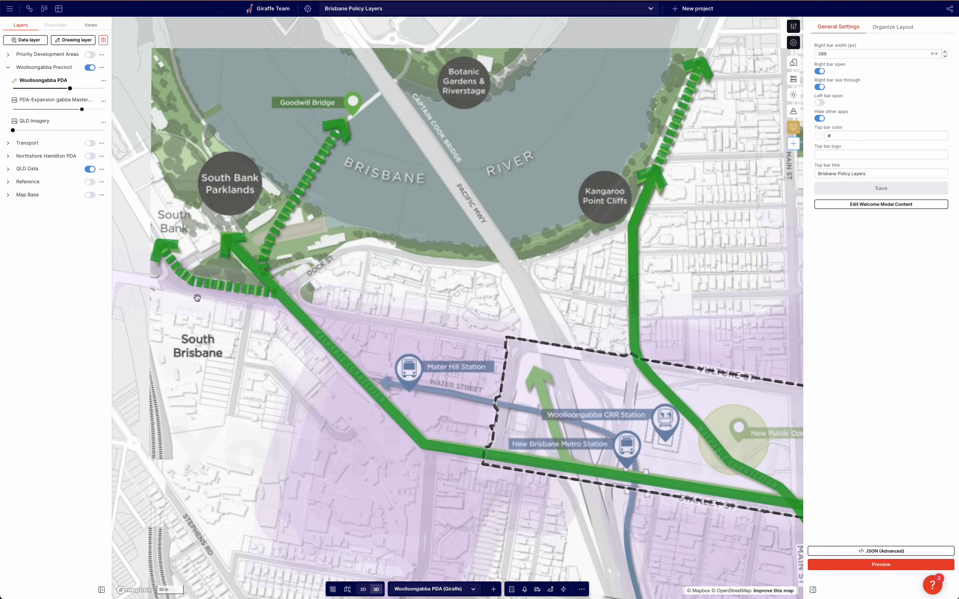
# Inspect the arrows and PDA features across South Bank and Woolloongabba.
pyautogui.click(199, 281)
pyautogui.scroll(2, 196, 281)
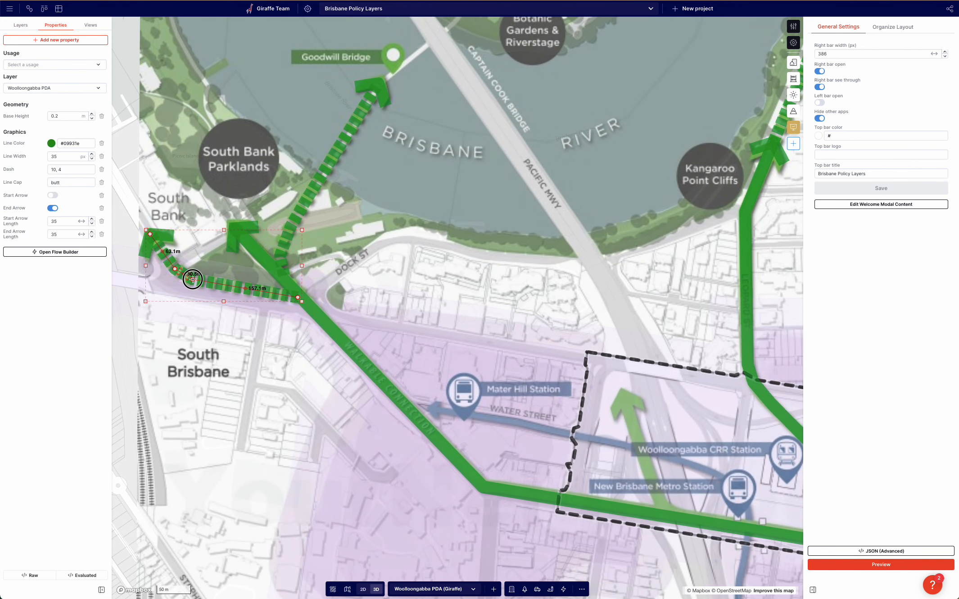
pyautogui.click(158, 314)
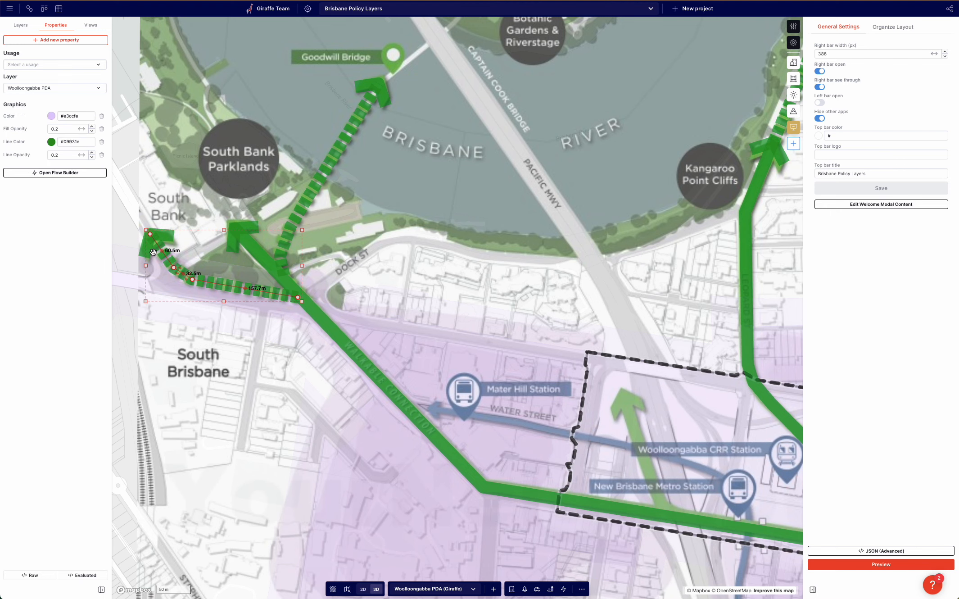
pyautogui.click(142, 173)
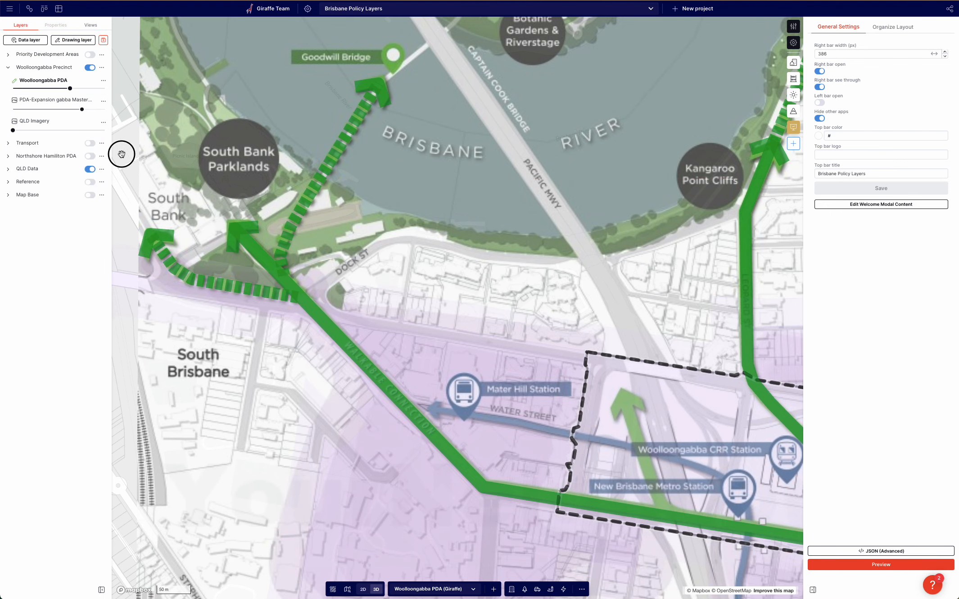
pyautogui.click(42, 130)
pyautogui.scroll(-2, 455, 288)
pyautogui.moveTo(630, 427); pyautogui.dragTo(299, 212)
pyautogui.click(449, 233)
pyautogui.scroll(-3, 444, 335)
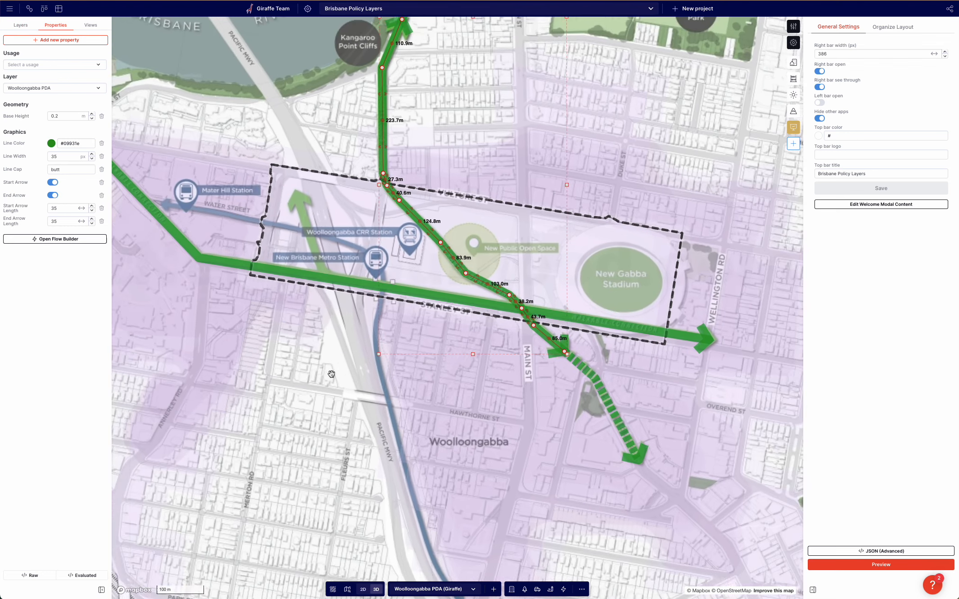
pyautogui.click(310, 396)
pyautogui.moveTo(311, 396); pyautogui.dragTo(327, 397)
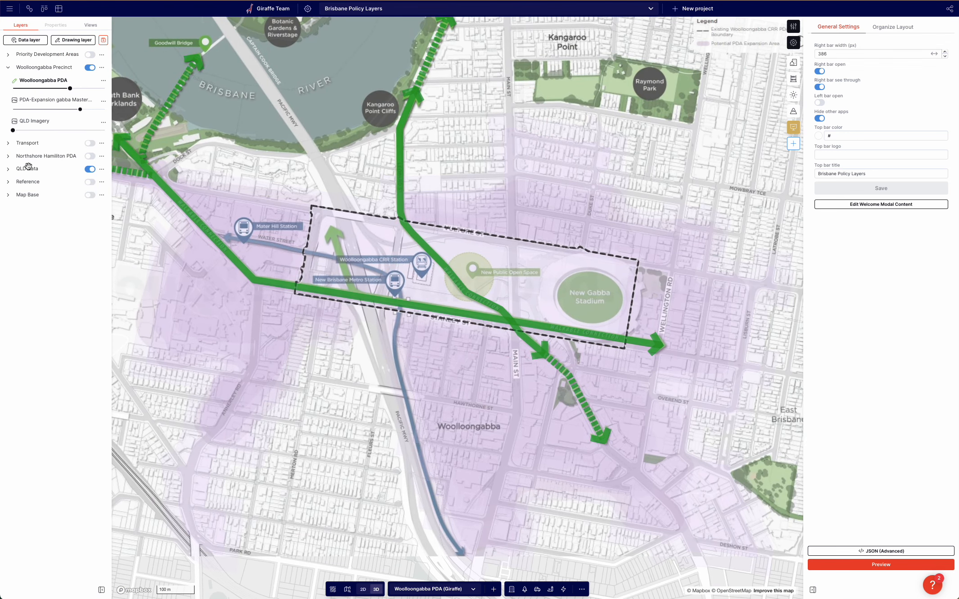
# Turn on and expand the Transport layer group.
pyautogui.click(7, 143)
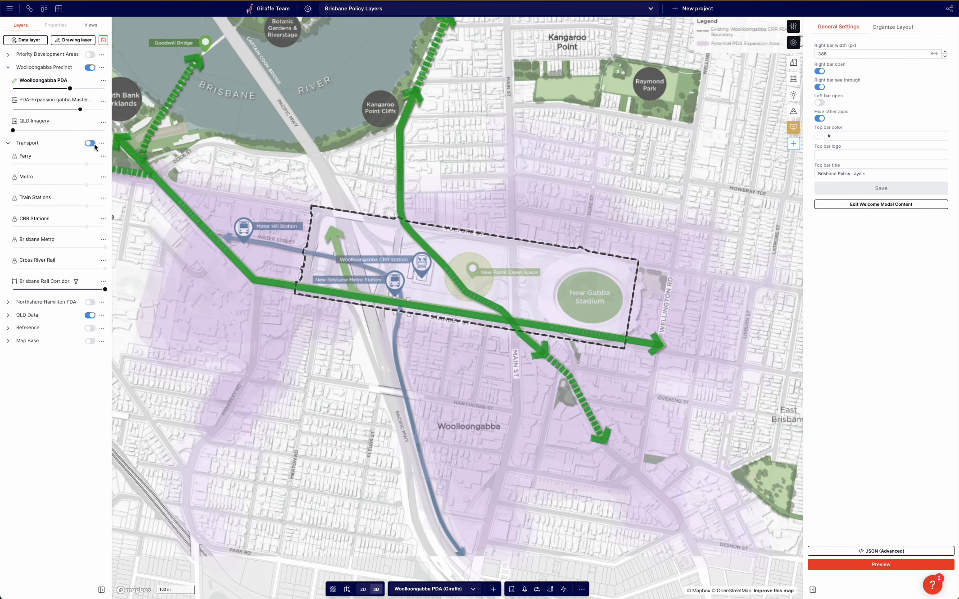
pyautogui.scroll(-3, 623, 540)
# Create a new drawing layer named Woolloongabba Transport and move it into the Woolloongabba Precinct group.
pyautogui.click(76, 41)
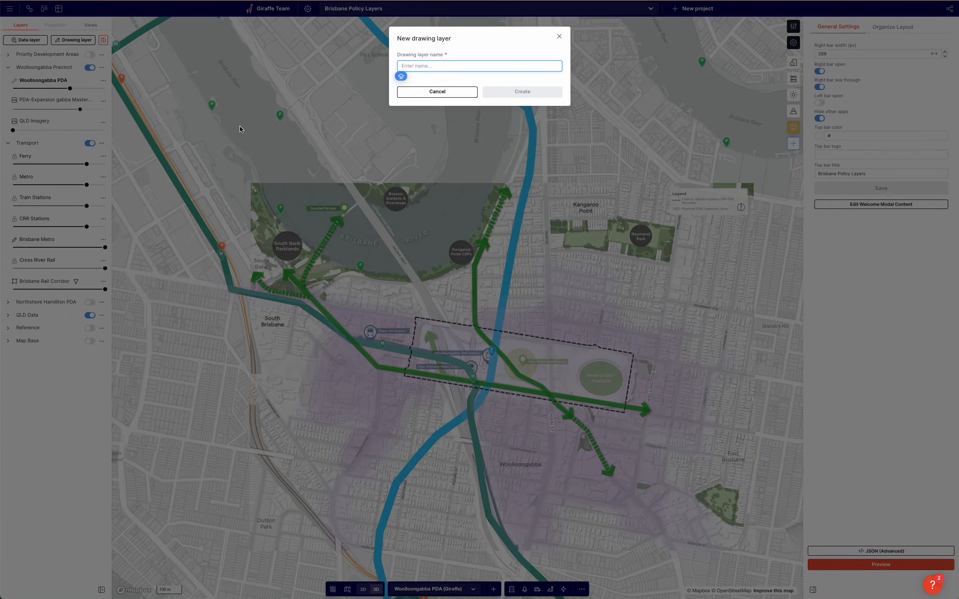
pyautogui.write('W')
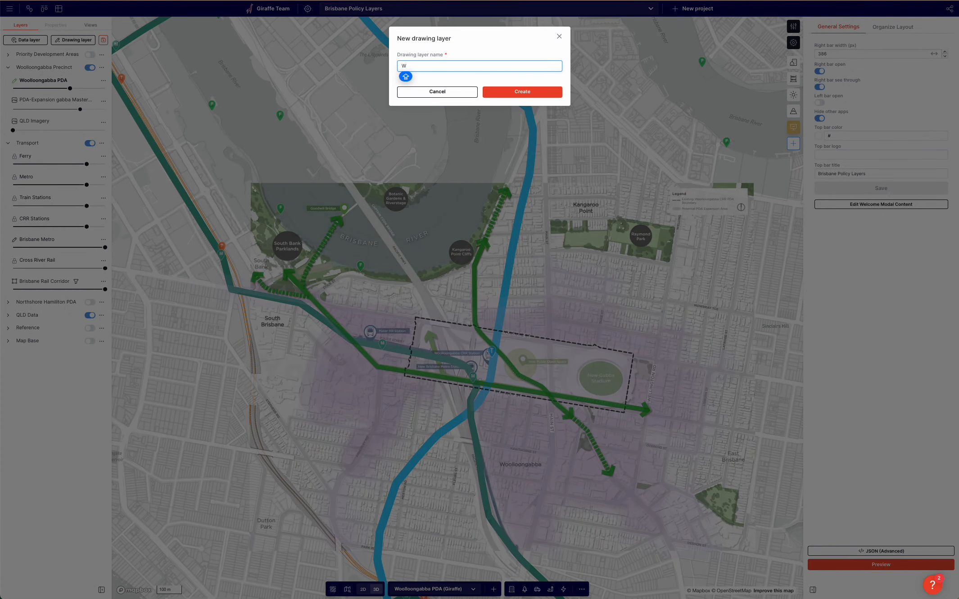
pyautogui.write('oolloongabba Transport')
pyautogui.click(521, 96)
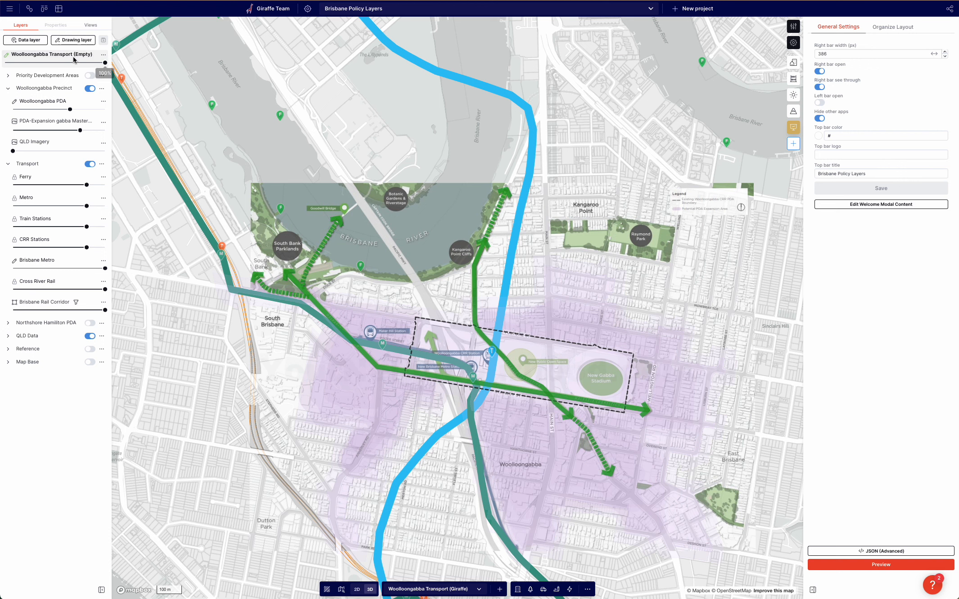
pyautogui.moveTo(97, 54); pyautogui.dragTo(98, 84)
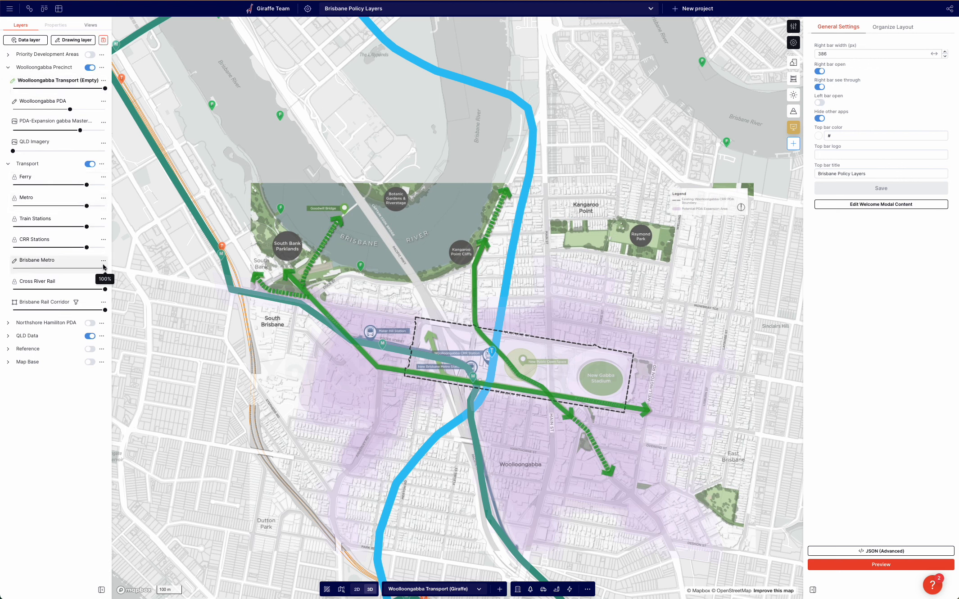
# Copy the Brisbane Metro line and paste it into the Woolloongabba Transport layer.
pyautogui.click(194, 210)
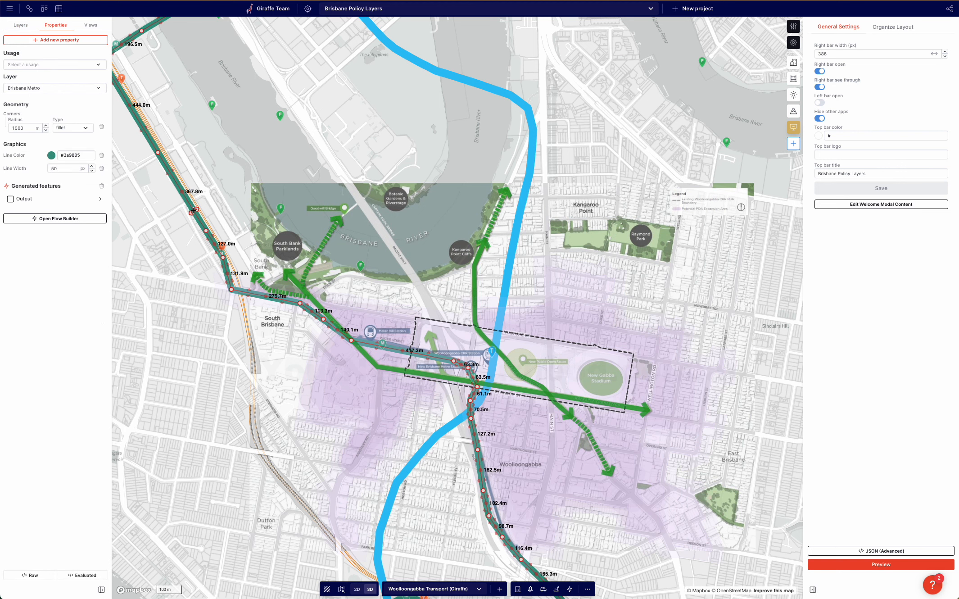
pyautogui.press('super+c')
pyautogui.click(207, 142)
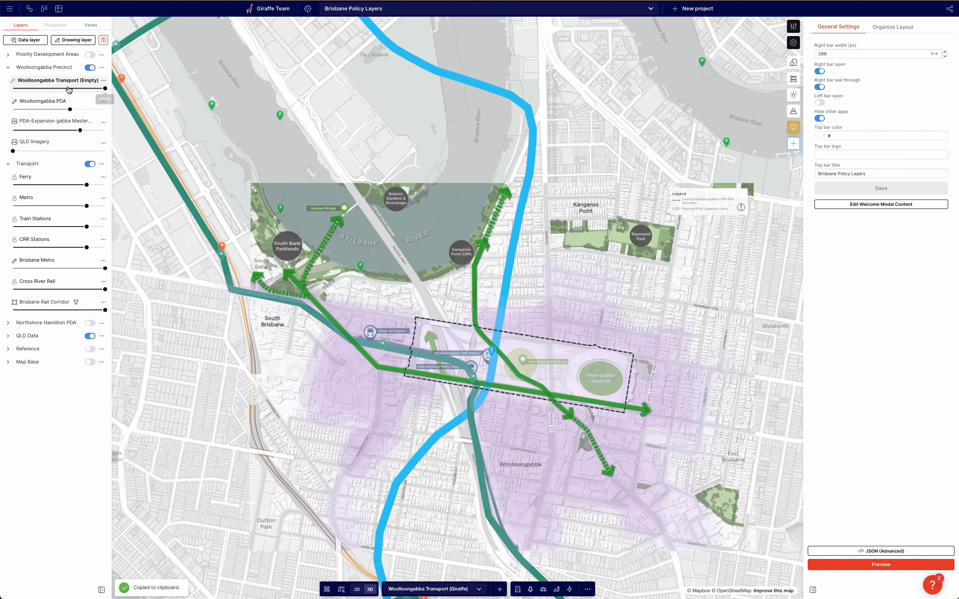
pyautogui.click(90, 164)
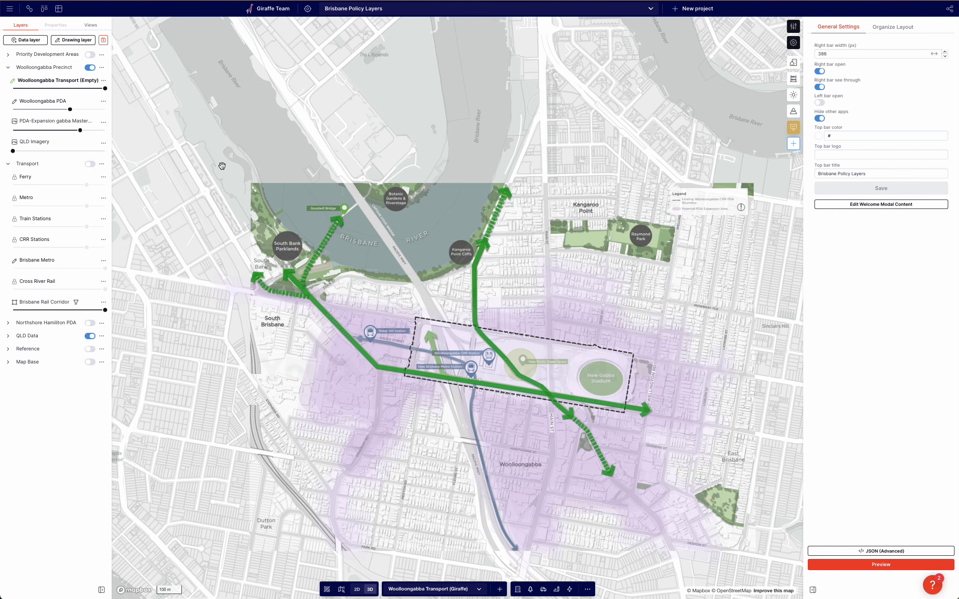
pyautogui.press('super+v')
pyautogui.moveTo(237, 159); pyautogui.dragTo(205, 128)
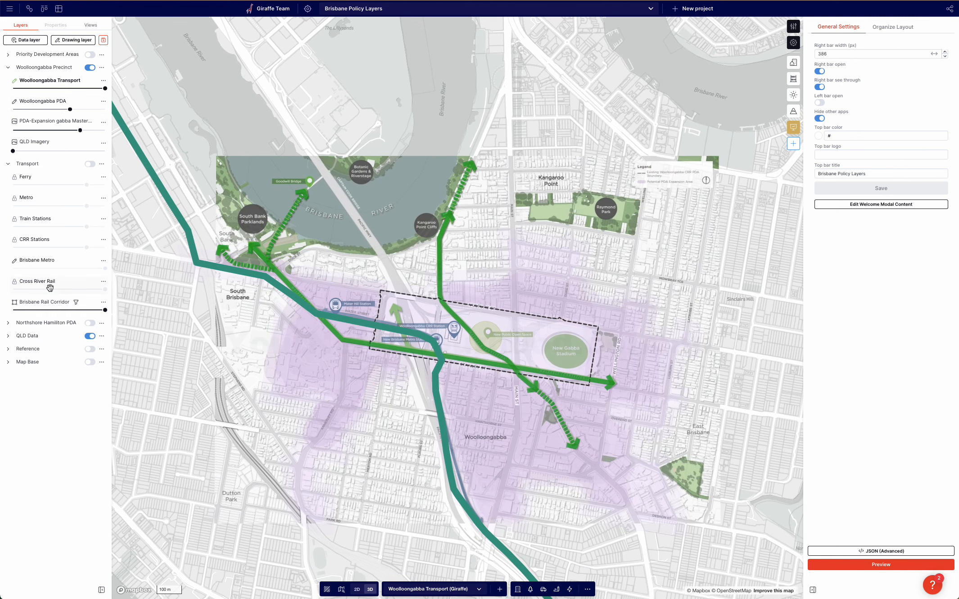
pyautogui.click(89, 163)
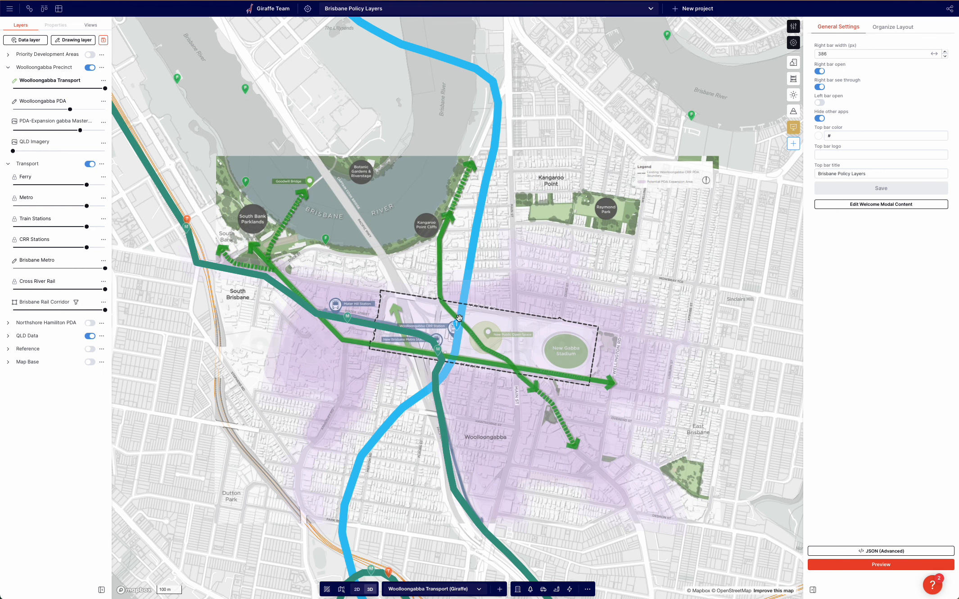
# Unlock the Cross River Rail layer, copy its line and paste it into the Woolloongabba Transport layer.
pyautogui.scroll(1, 454, 364)
pyautogui.scroll(-1, 467, 266)
pyautogui.scroll(2, 468, 237)
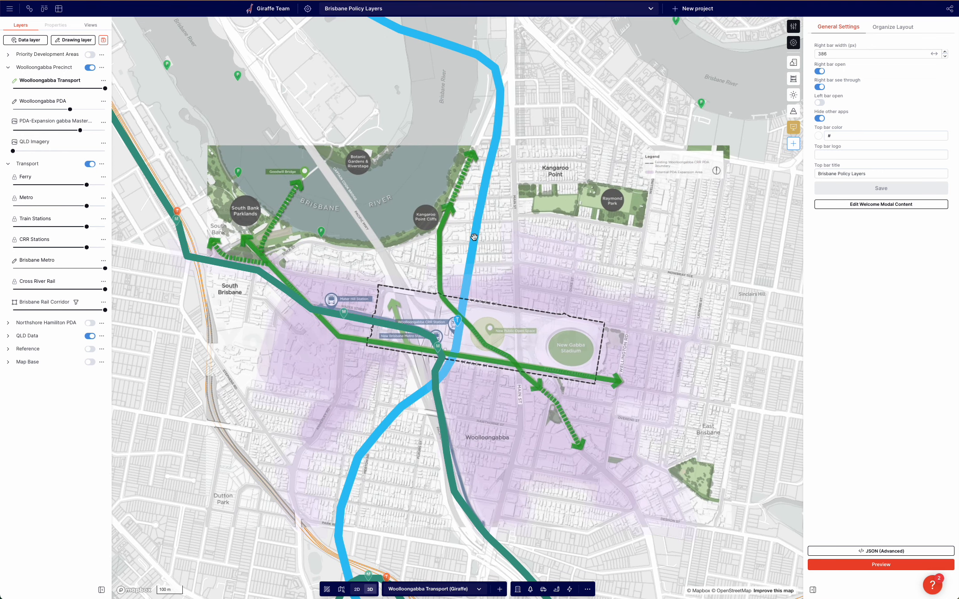
pyautogui.click(104, 283)
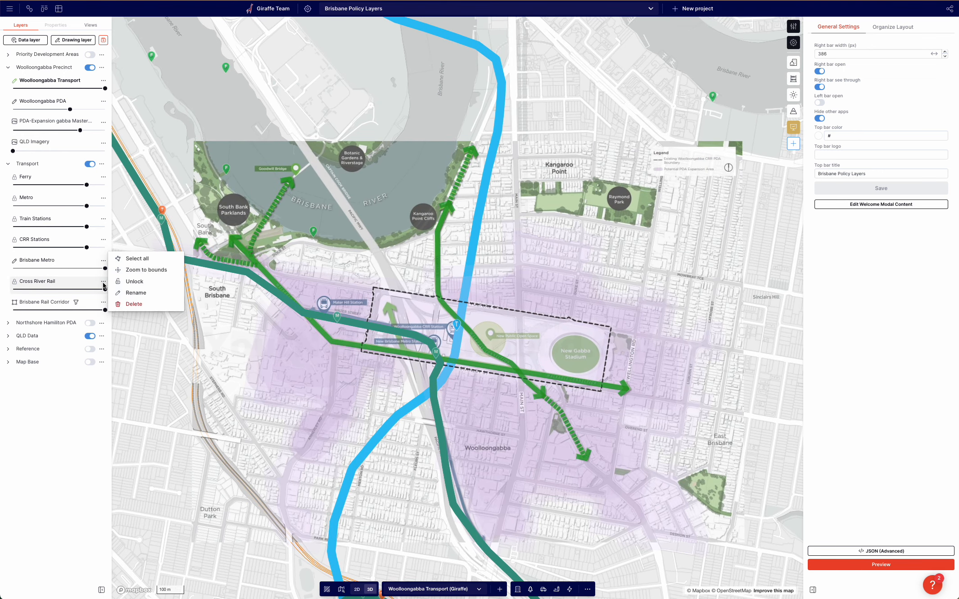
pyautogui.click(135, 281)
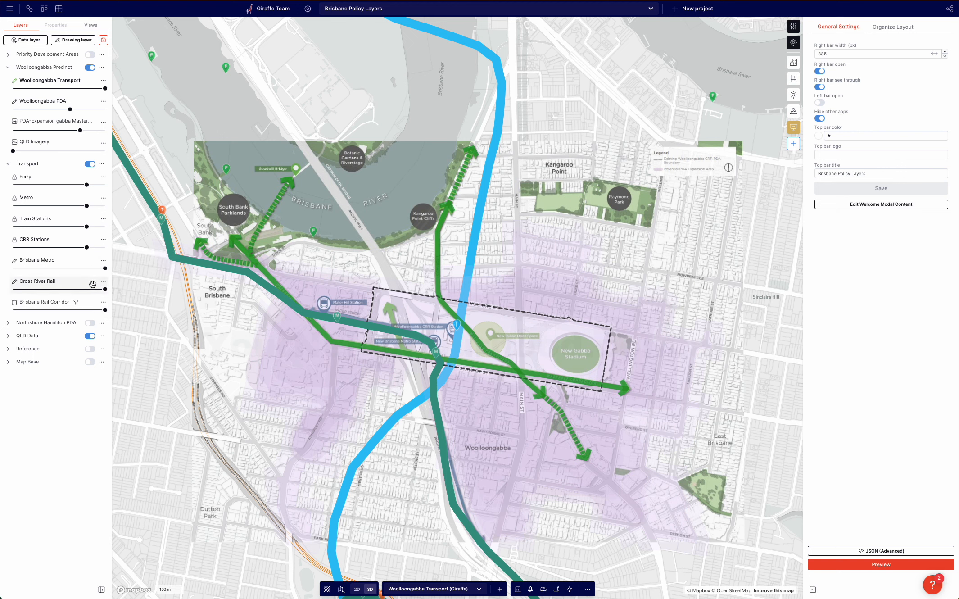
pyautogui.click(480, 197)
pyautogui.press('super+c')
pyautogui.click(248, 99)
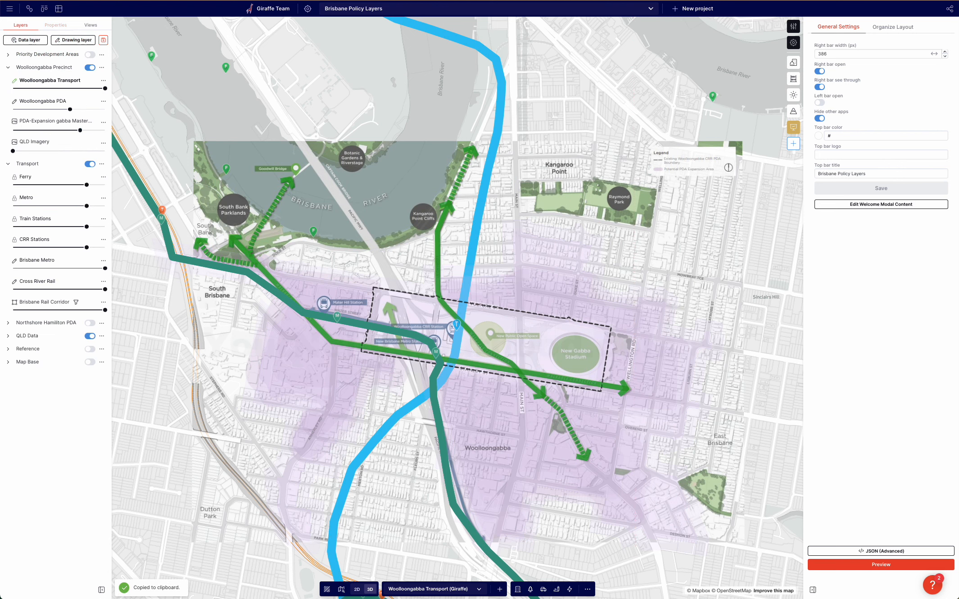
pyautogui.click(90, 163)
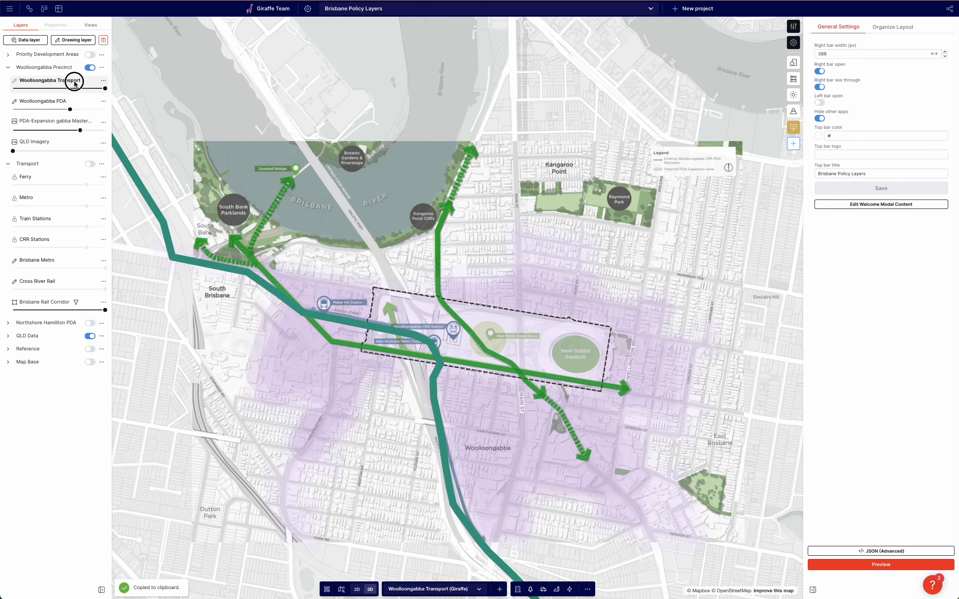
pyautogui.press('super+v')
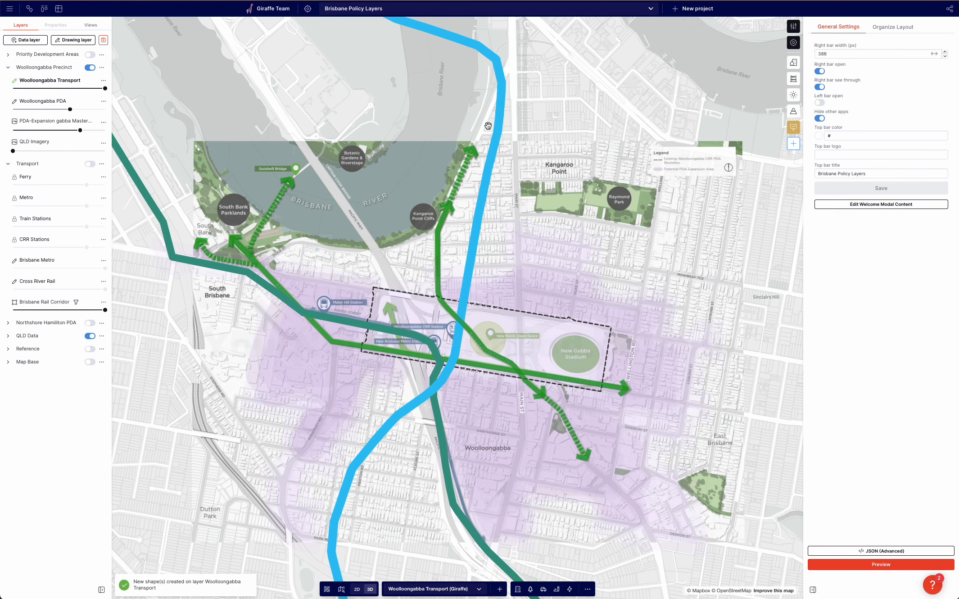
# Select the pasted Brisbane Metro line in Woolloongabba Transport and set its line width to 20 px.
pyautogui.moveTo(340, 264); pyautogui.dragTo(326, 244)
pyautogui.click(160, 237)
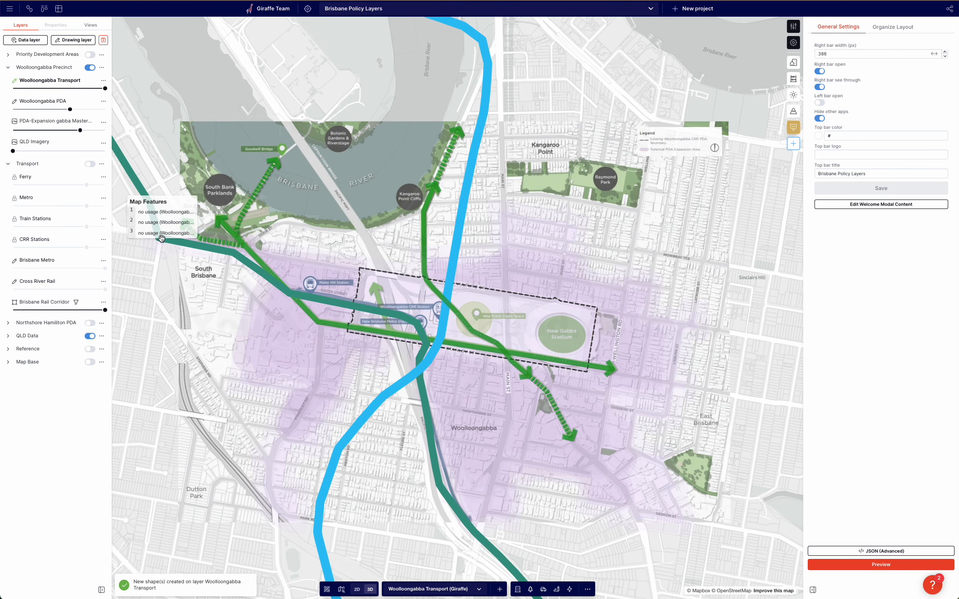
pyautogui.click(149, 233)
pyautogui.click(124, 165)
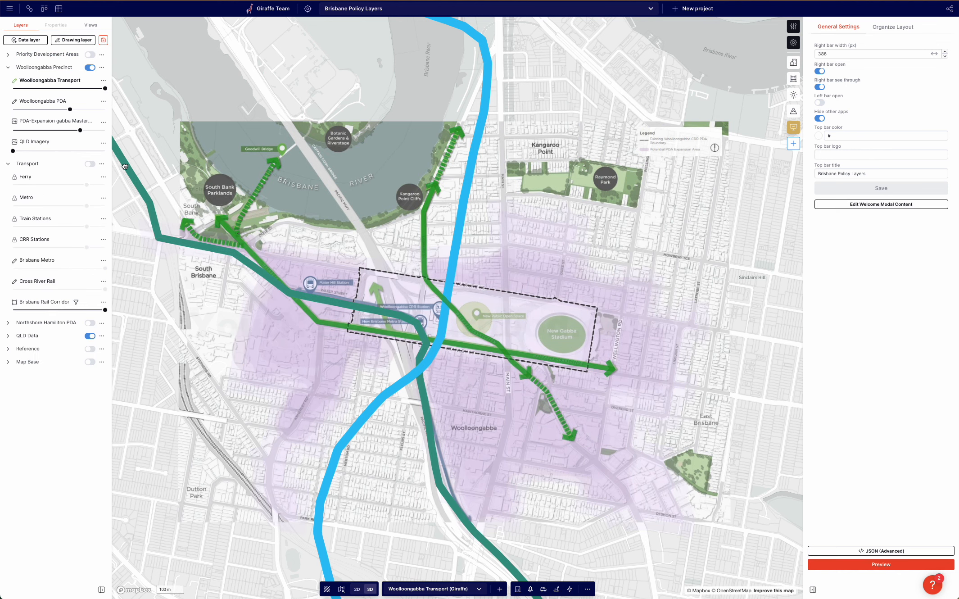
pyautogui.doubleClick(62, 169)
pyautogui.write('20')
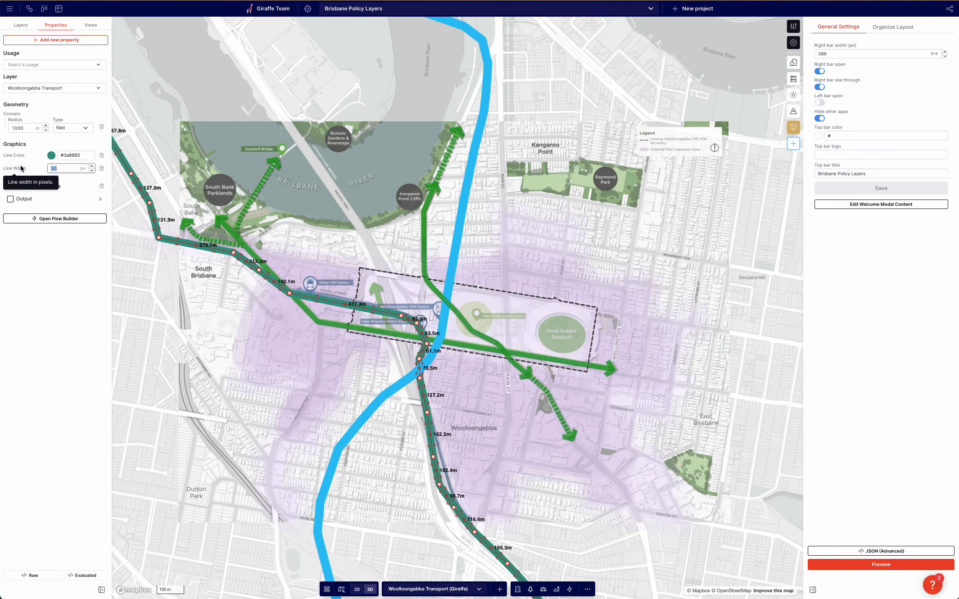
# Select the pasted Cross River Rail line and reduce its line width.
pyautogui.click(473, 131)
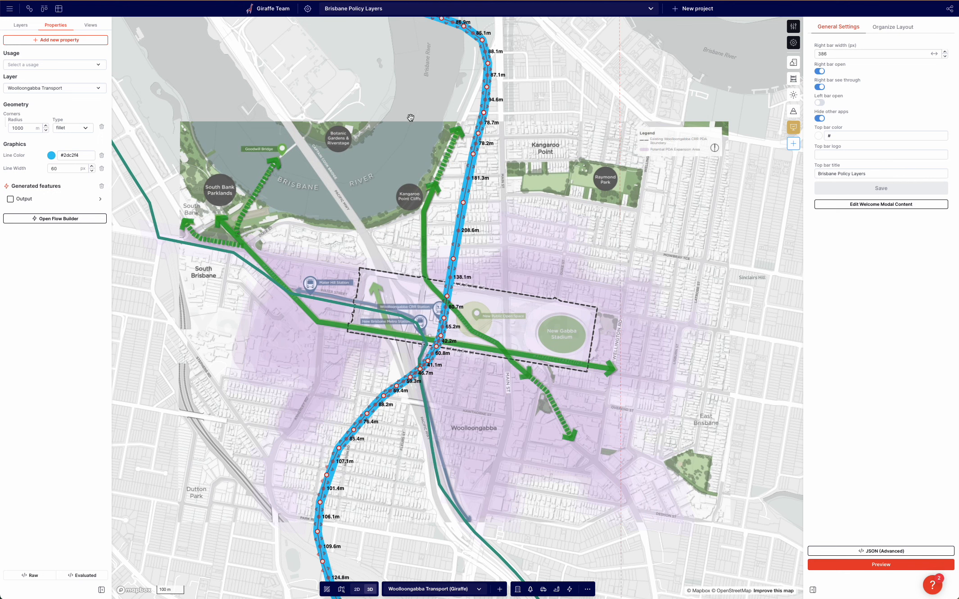
pyautogui.doubleClick(54, 168)
pyautogui.click(326, 81)
pyautogui.moveTo(323, 79); pyautogui.dragTo(301, 70)
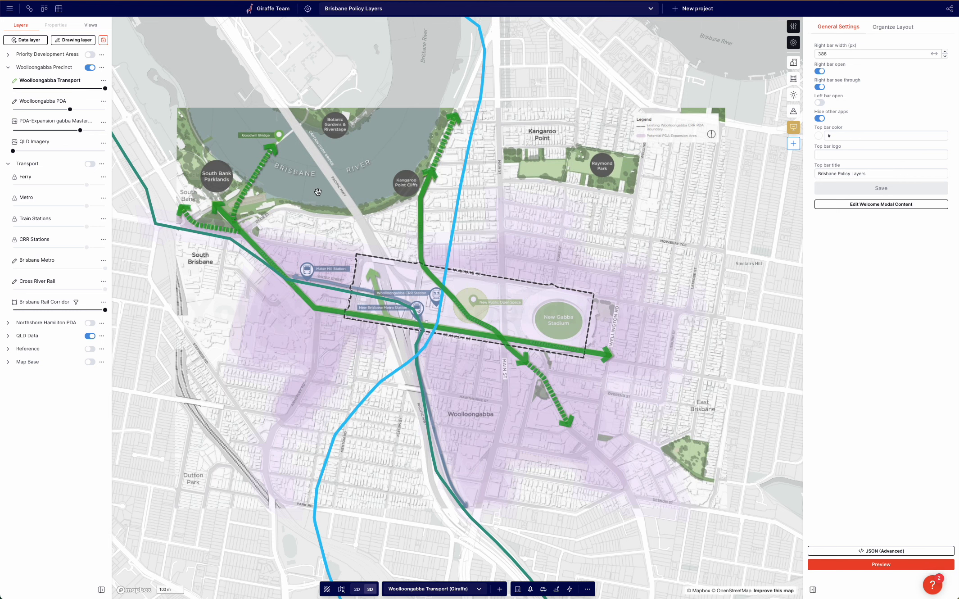
# Unlock the Metro layer and copy the three metro station pins around South Brisbane and Woolloongabba.
pyautogui.click(90, 163)
pyautogui.moveTo(162, 333); pyautogui.dragTo(190, 352)
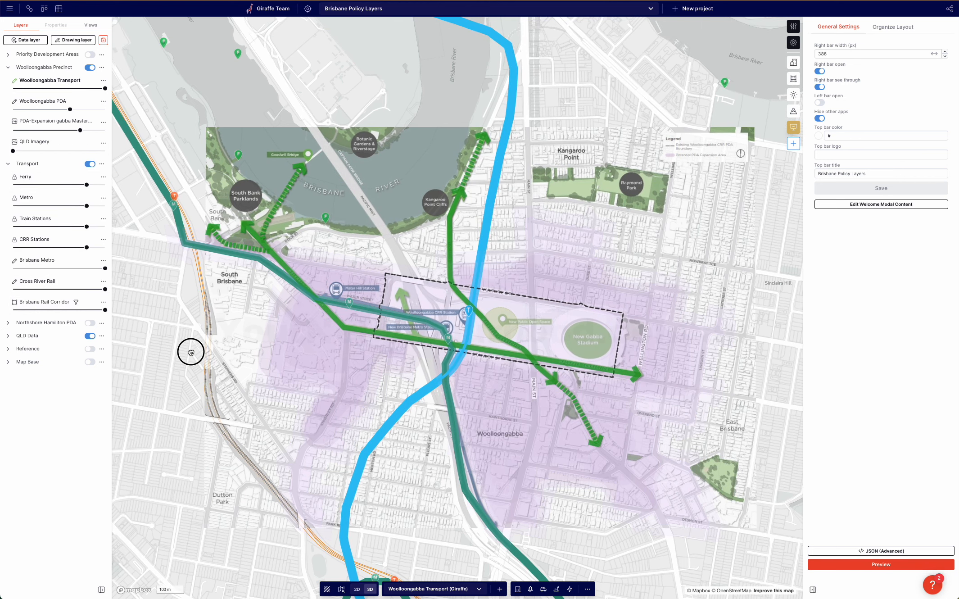
pyautogui.click(103, 199)
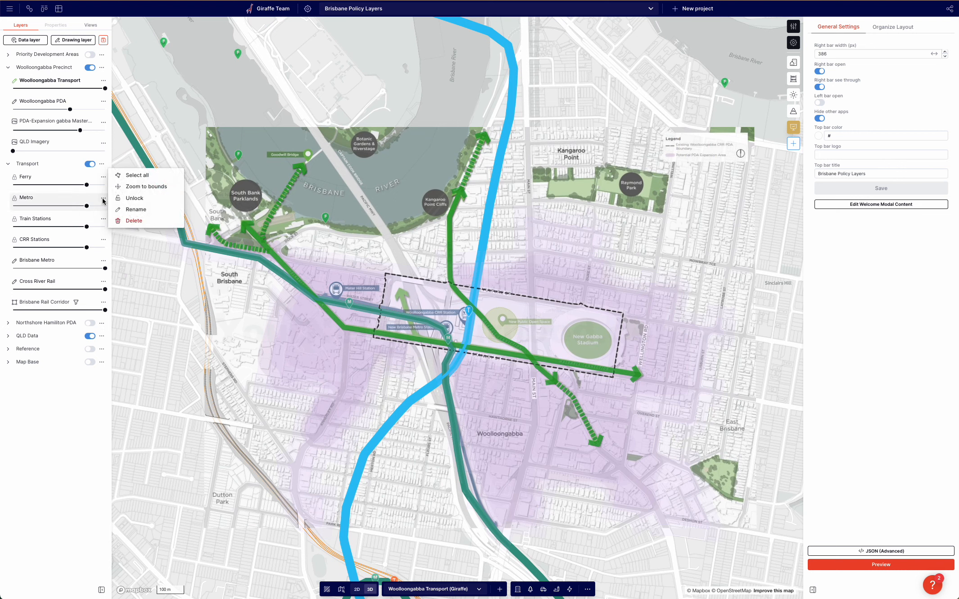
pyautogui.click(134, 197)
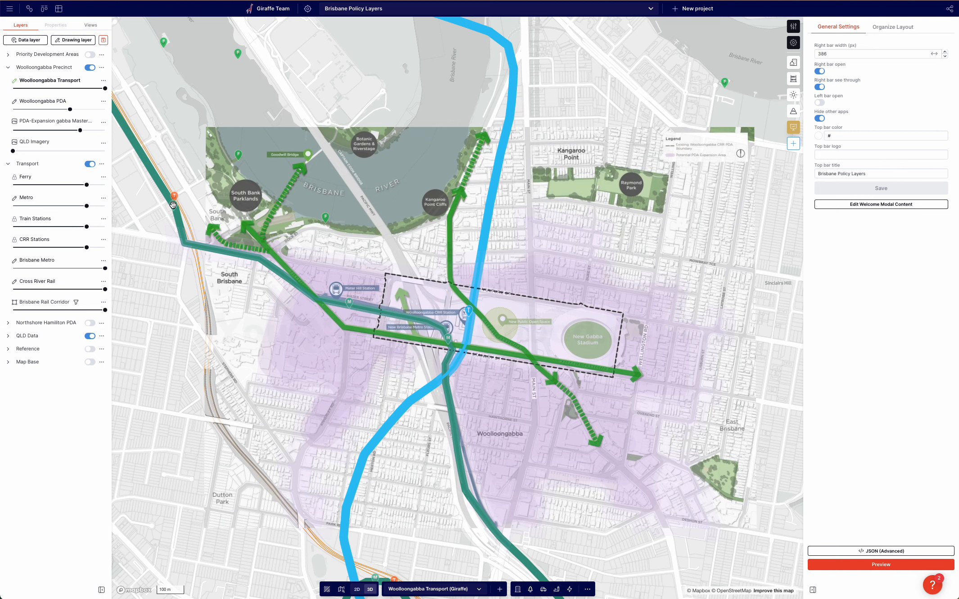
pyautogui.click(174, 204)
pyautogui.keyDown('shift'); pyautogui.click(349, 301); pyautogui.keyUp('shift')
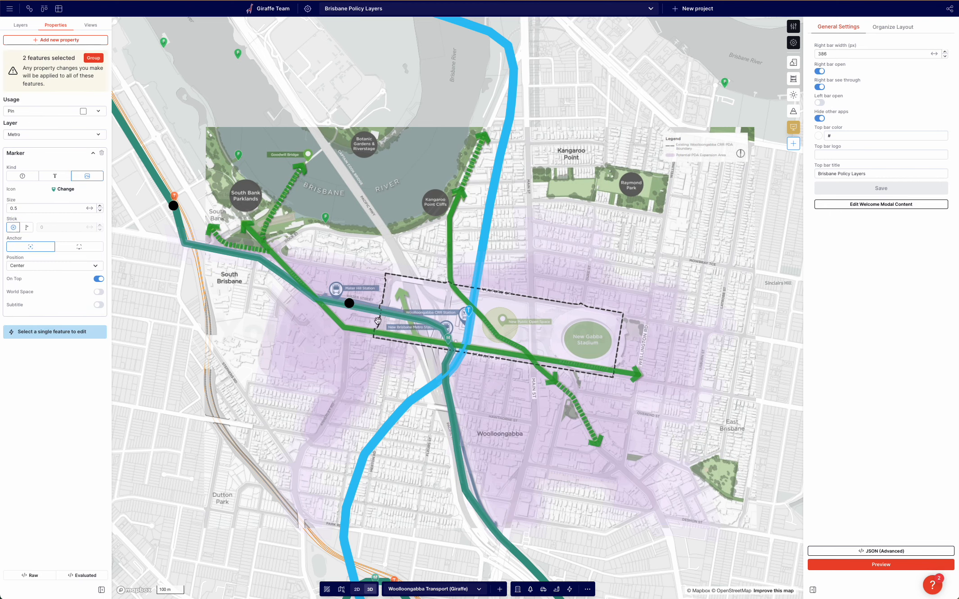
pyautogui.keyDown('shift'); pyautogui.click(448, 338); pyautogui.keyUp('shift')
pyautogui.scroll(-5, 487, 431)
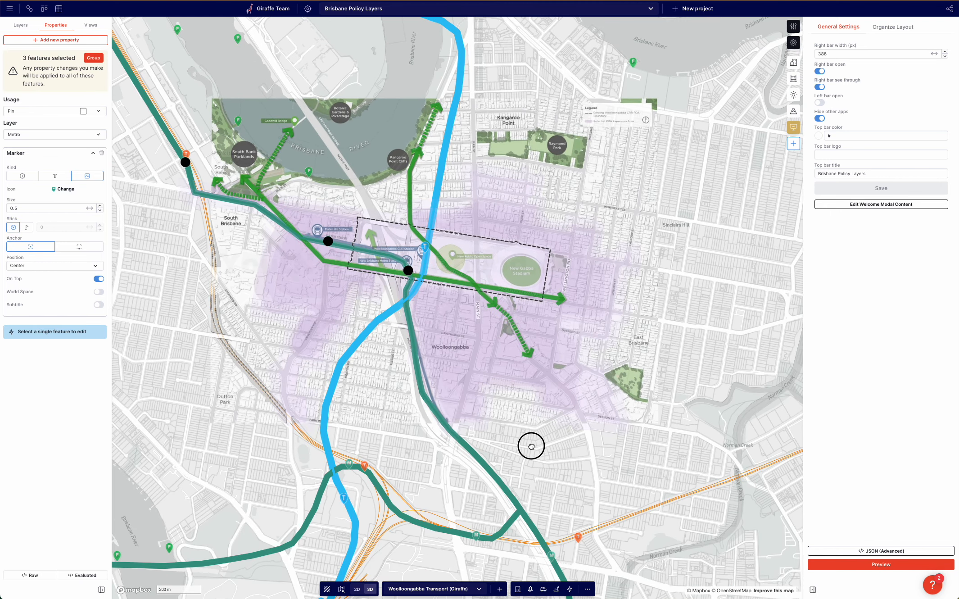
pyautogui.moveTo(531, 446); pyautogui.dragTo(546, 478)
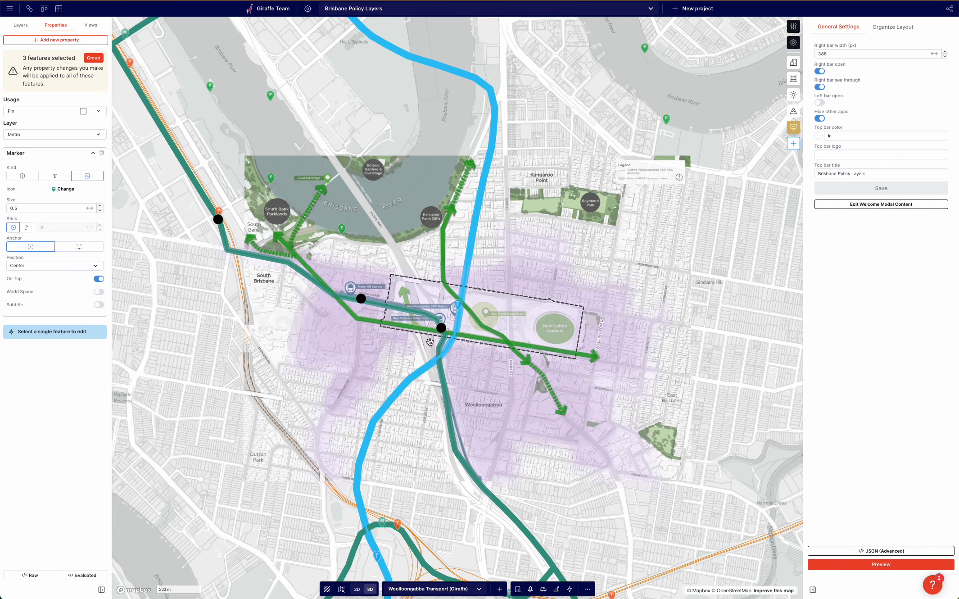
pyautogui.scroll(2, 430, 341)
pyautogui.hotkey('ctrl', 'c')
# Paste the metro station pins into the Woolloongabba Transport layer.
pyautogui.click(21, 24)
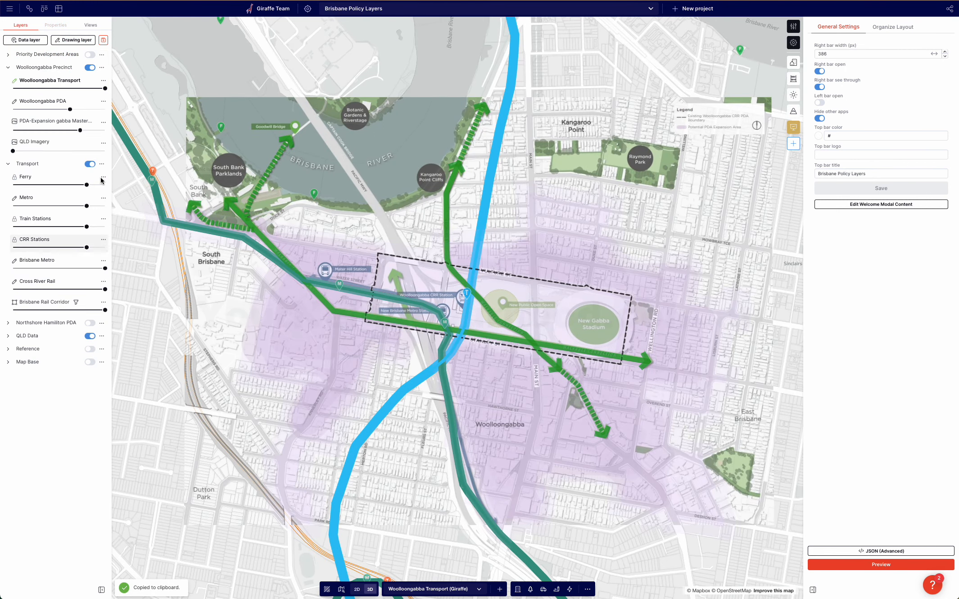
pyautogui.click(89, 165)
pyautogui.click(18, 164)
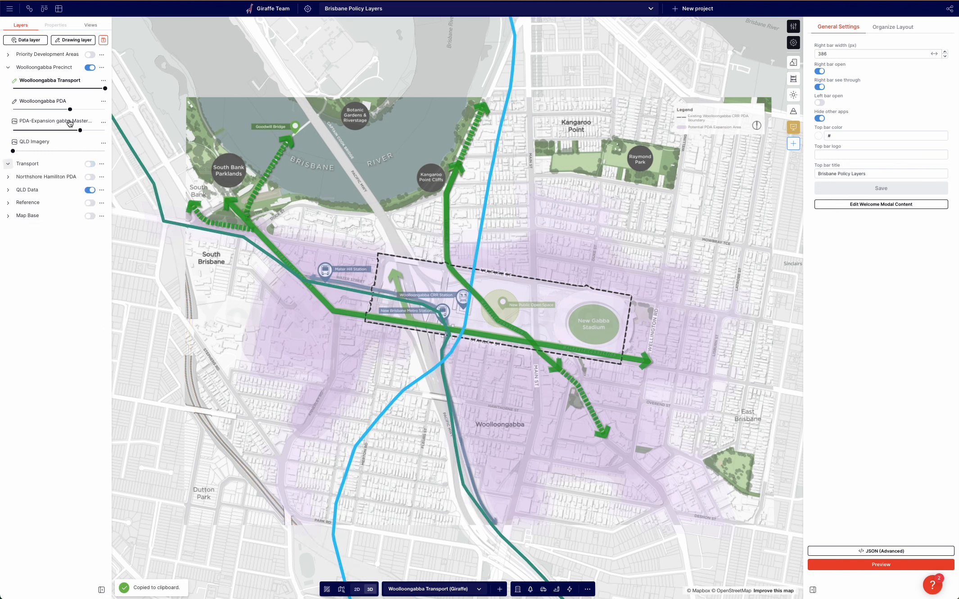
pyautogui.hotkey('ctrl', 'v')
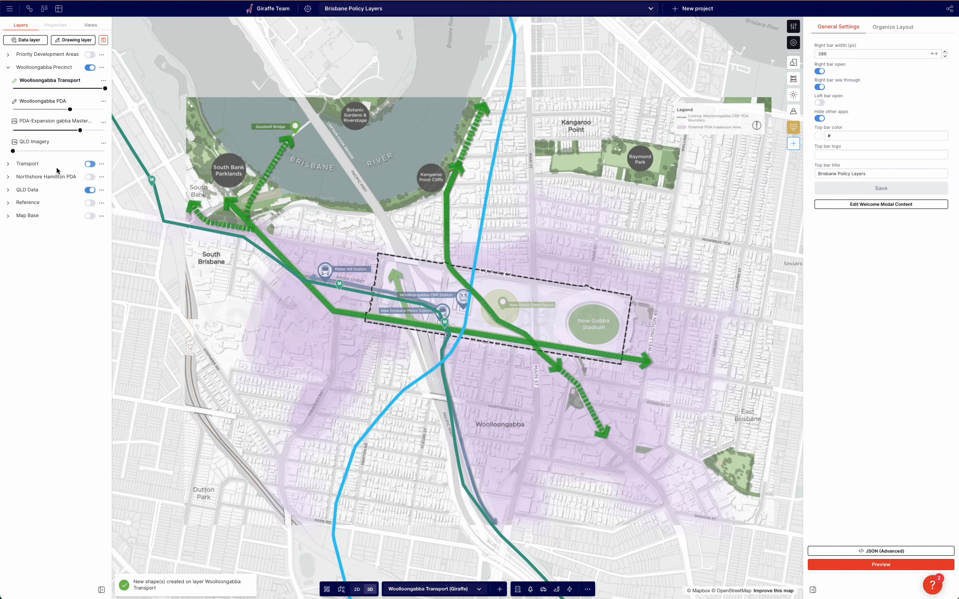
pyautogui.click(90, 164)
pyautogui.click(7, 164)
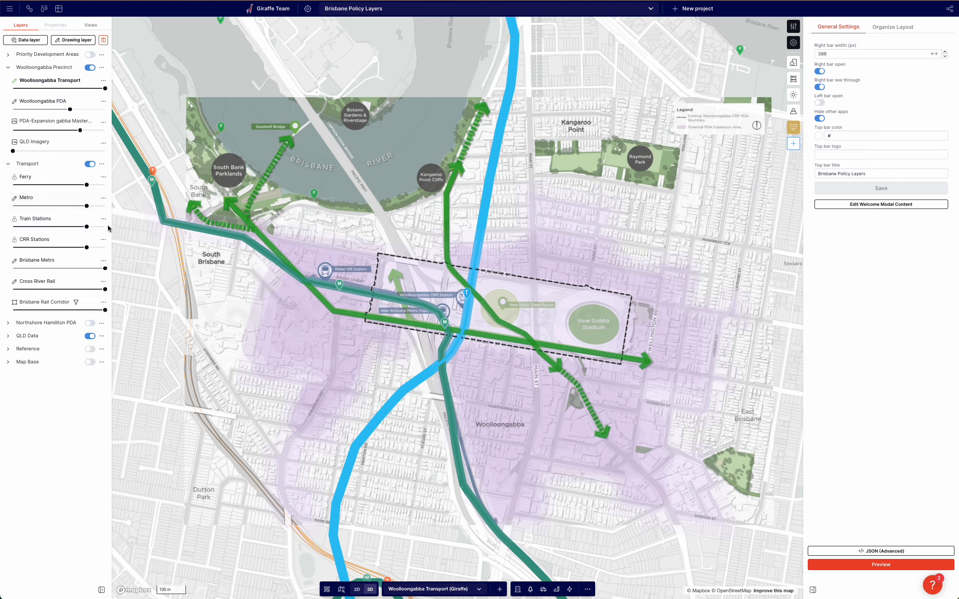
# Unlock the CRR Stations layer, copy the Woolloongabba CRR station pin and paste it into Woolloongabba Transport.
pyautogui.click(103, 240)
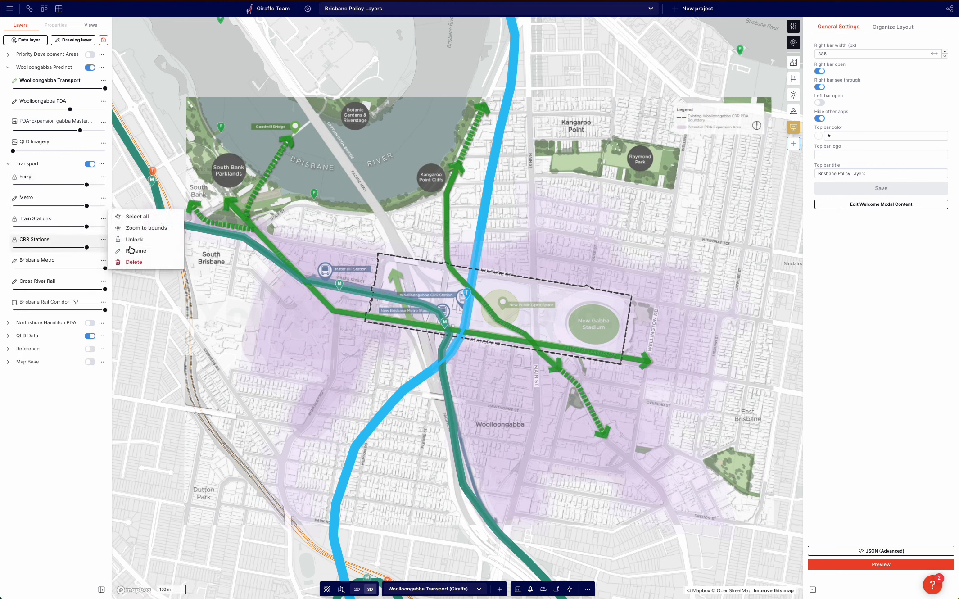
pyautogui.click(546, 331)
pyautogui.click(466, 294)
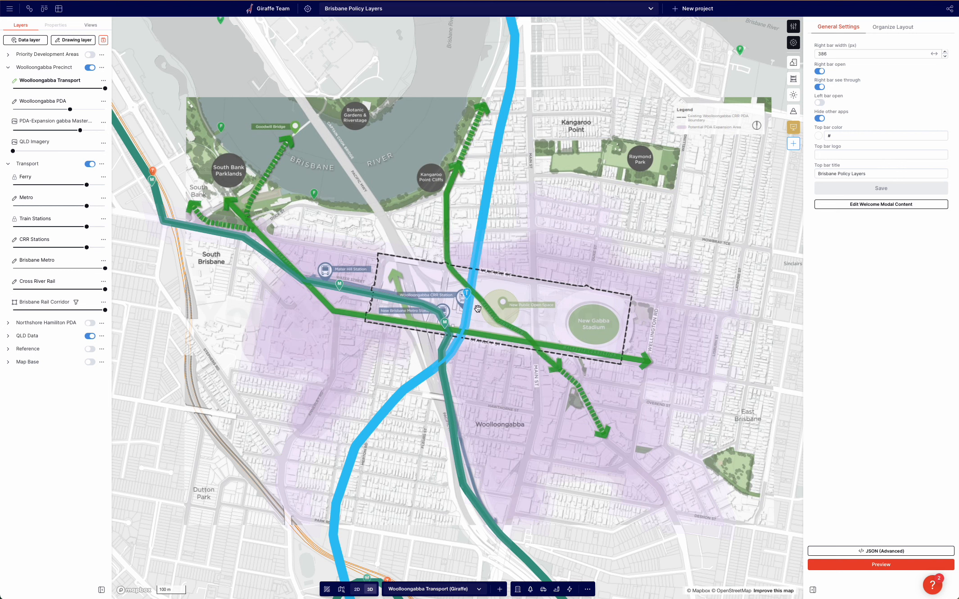
pyautogui.press('super+c')
pyautogui.click(20, 25)
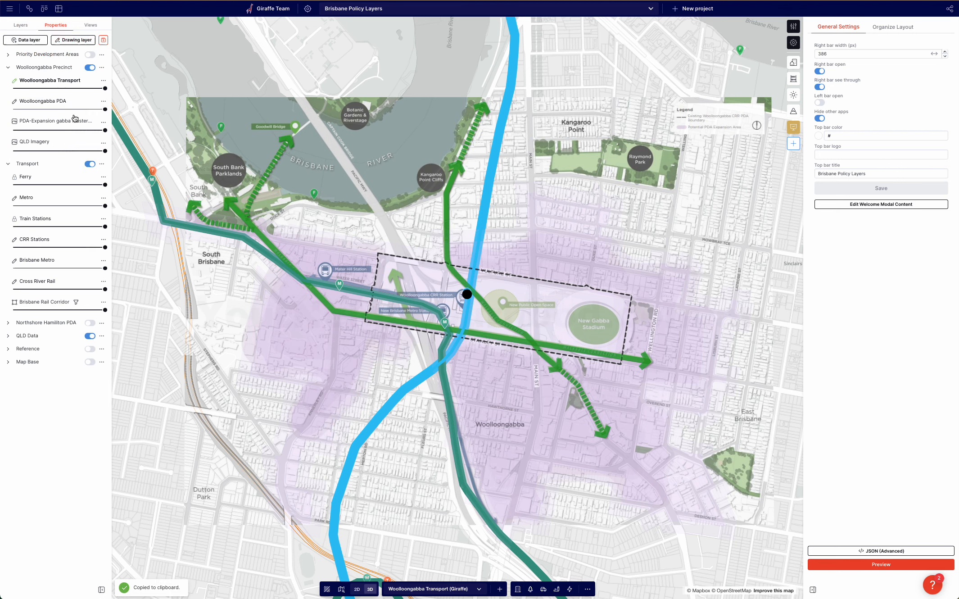
pyautogui.click(90, 163)
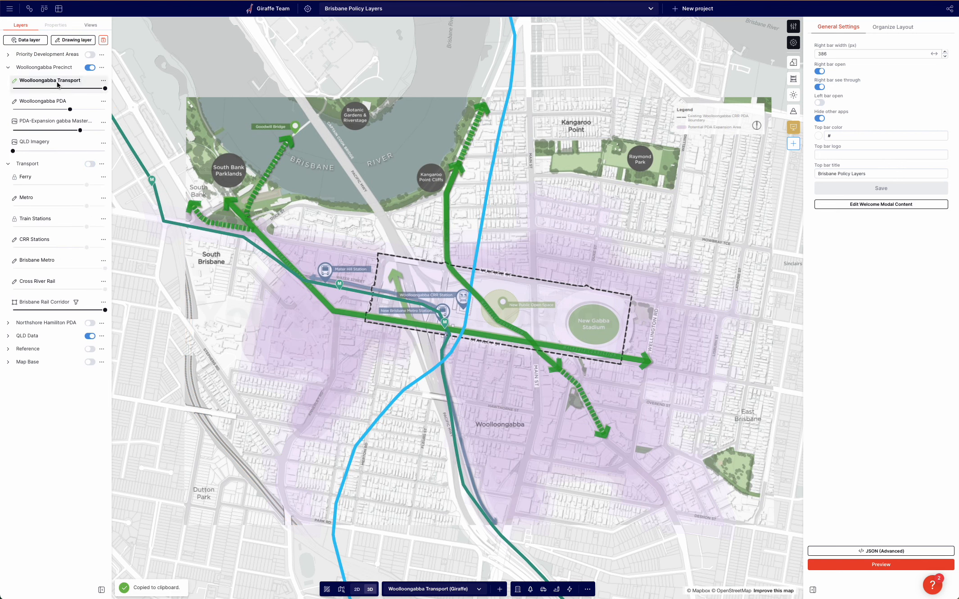
pyautogui.press('super+v')
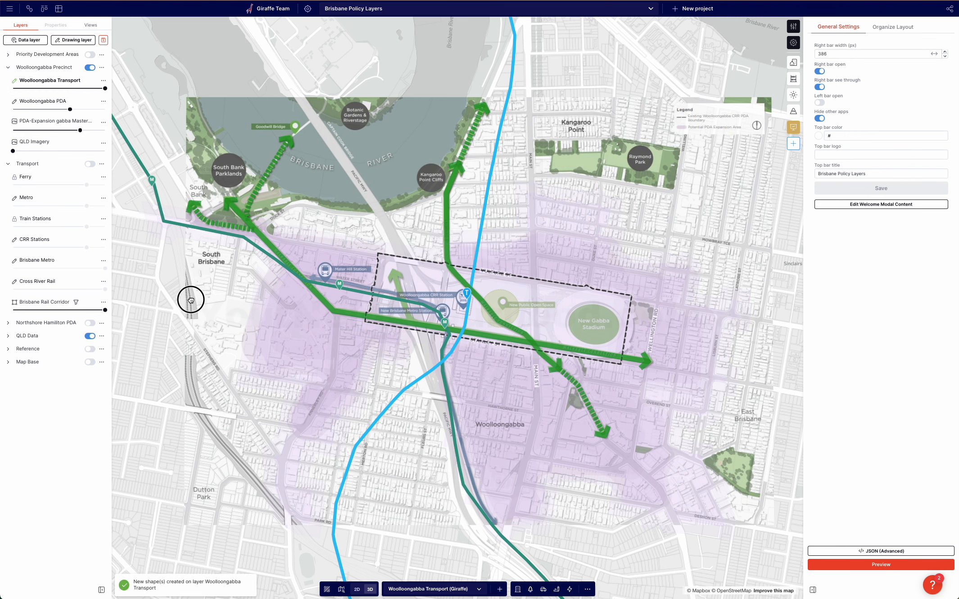
# Show the Transport group, unlock the Ferry layer and copy the three ferry pins near South Bank.
pyautogui.moveTo(191, 300); pyautogui.dragTo(199, 333)
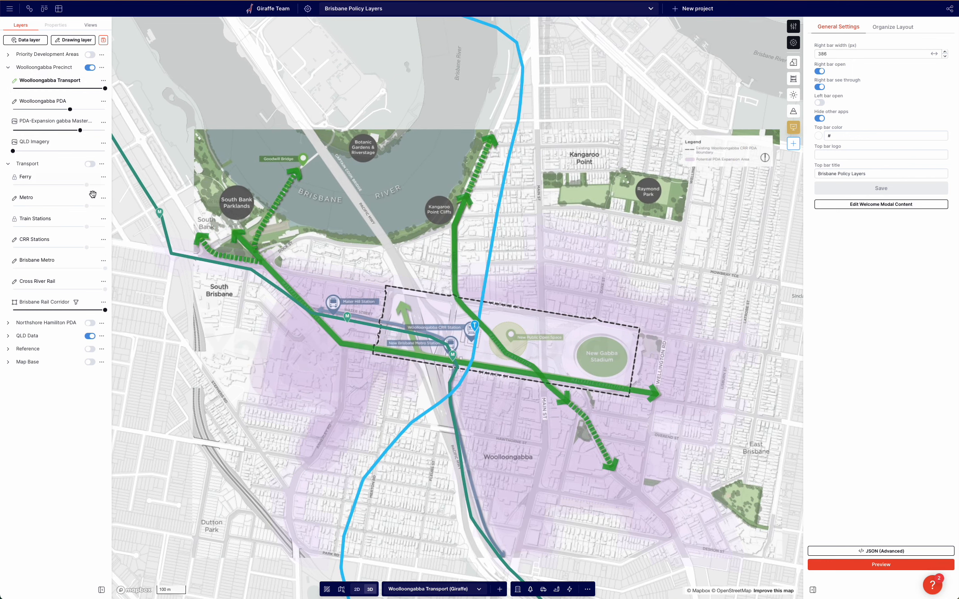
pyautogui.click(90, 163)
pyautogui.moveTo(346, 169); pyautogui.dragTo(361, 244)
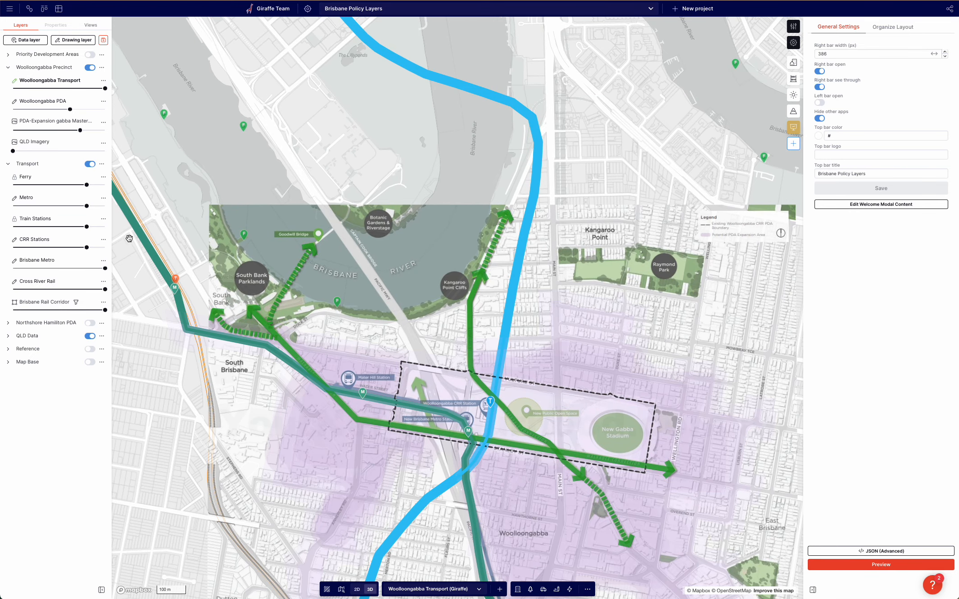
pyautogui.click(104, 176)
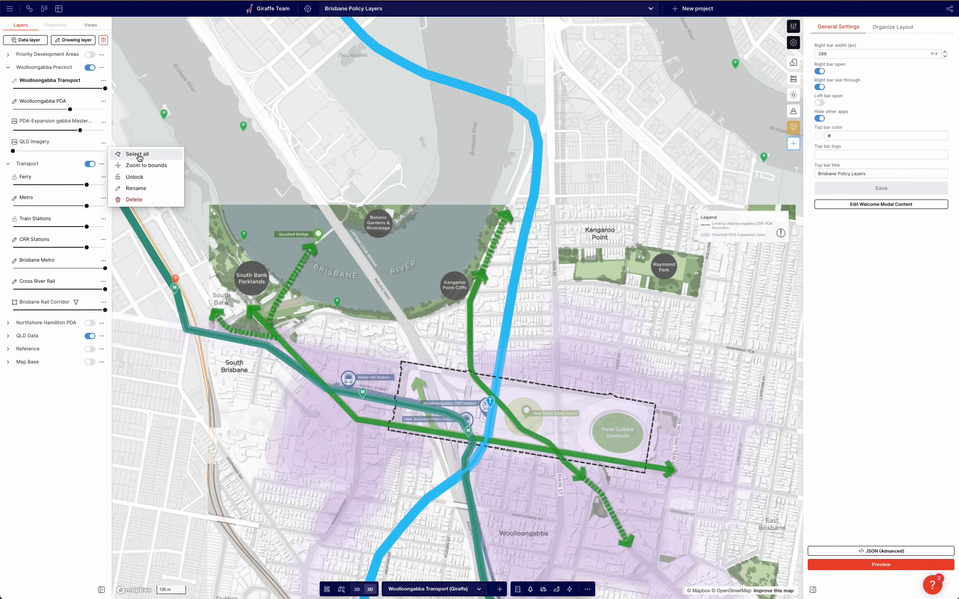
pyautogui.click(135, 177)
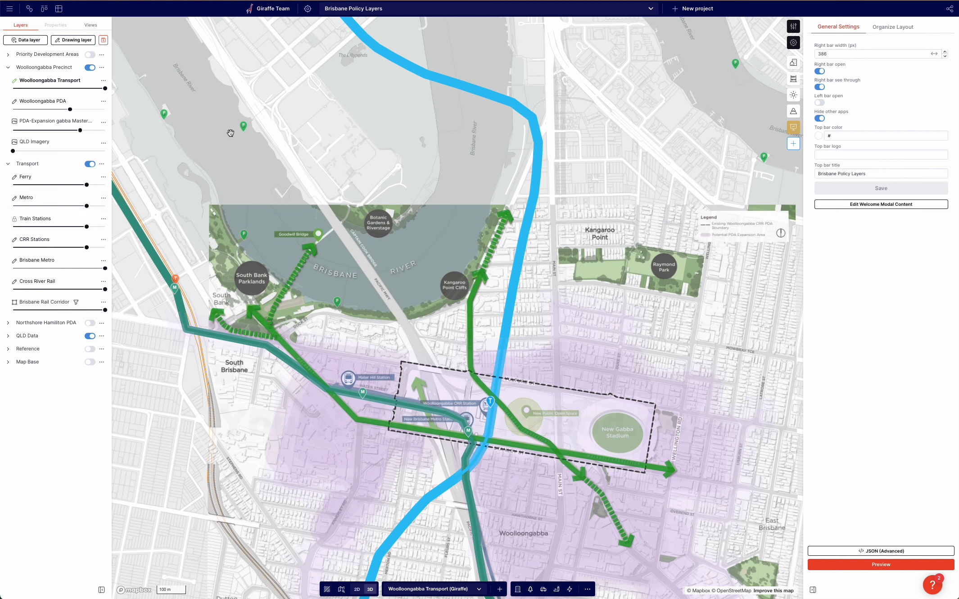
pyautogui.click(244, 126)
pyautogui.keyDown('shift'); pyautogui.click(165, 114); pyautogui.keyUp('shift')
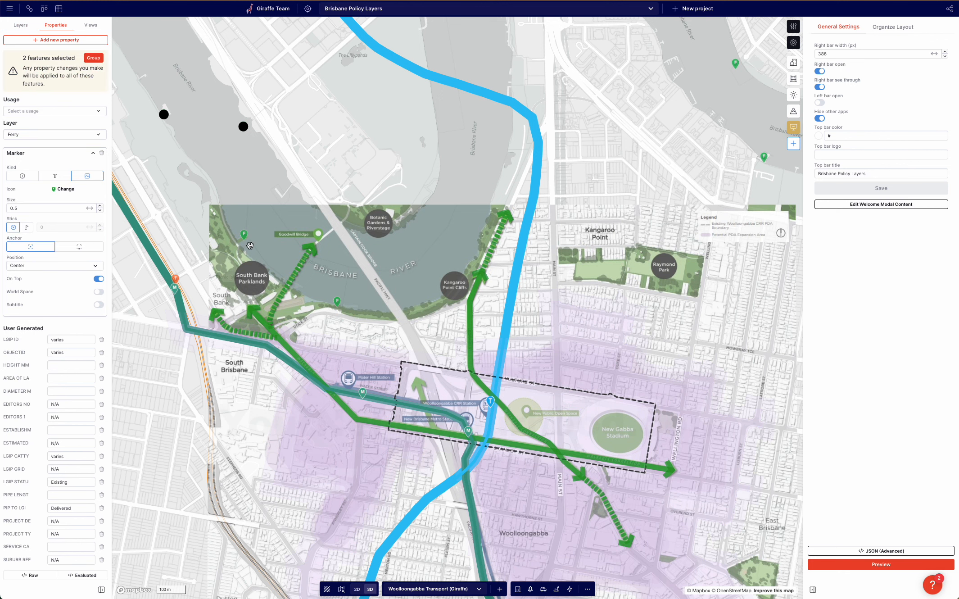
pyautogui.keyDown('shift'); pyautogui.click(243, 234); pyautogui.keyUp('shift')
pyautogui.press('super+c')
# Hide the Transport group and paste the ferry pins into the Woolloongabba Transport layer.
pyautogui.click(156, 174)
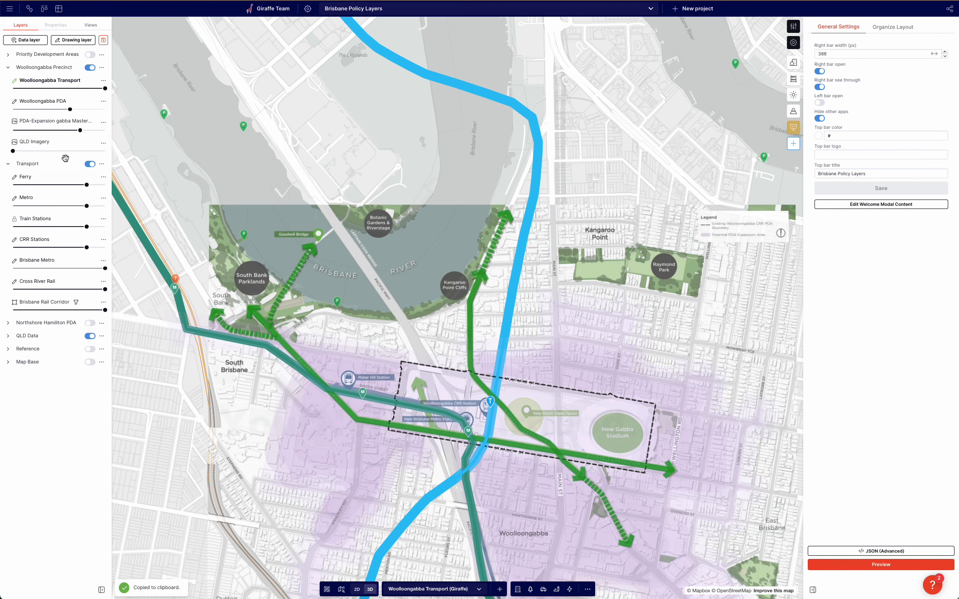
pyautogui.click(91, 163)
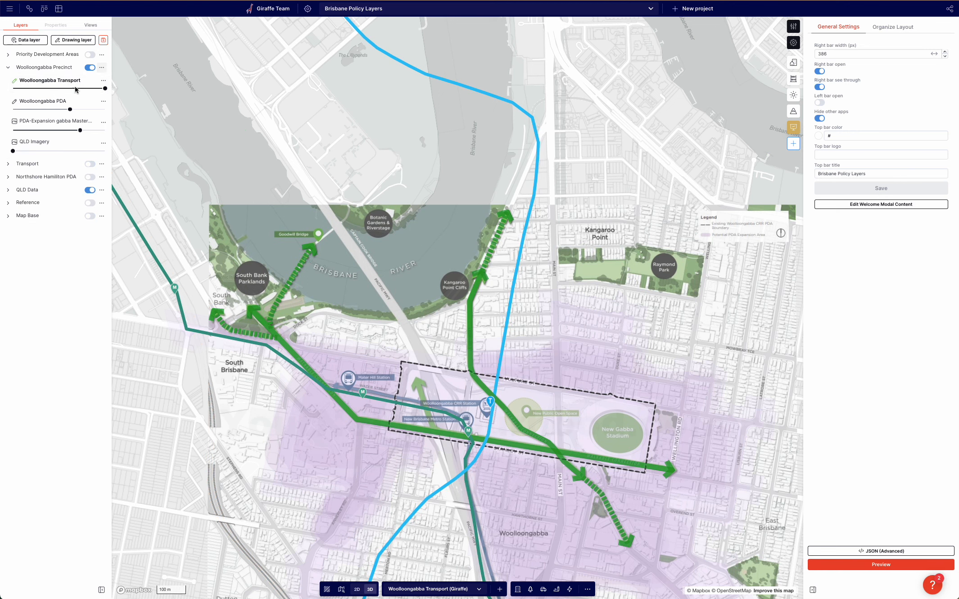
pyautogui.press('super+v')
# Set the PDA-Expansion gabba Masterplan layer opacity to 0%.
pyautogui.moveTo(225, 152); pyautogui.dragTo(178, 114)
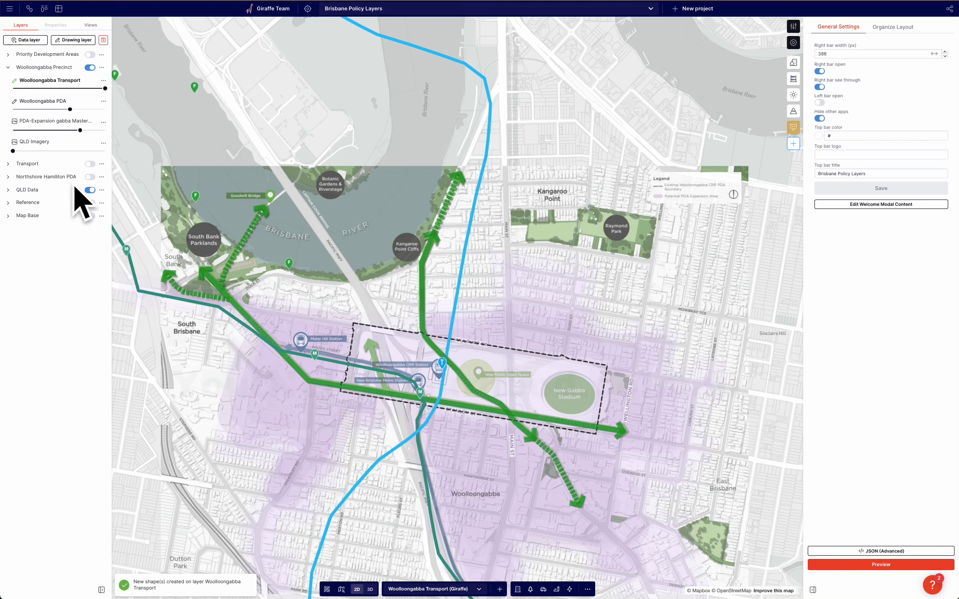
pyautogui.moveTo(273, 144); pyautogui.dragTo(297, 179)
pyautogui.moveTo(280, 491); pyautogui.dragTo(281, 438, button='right')
pyautogui.scroll(3, 336, 311)
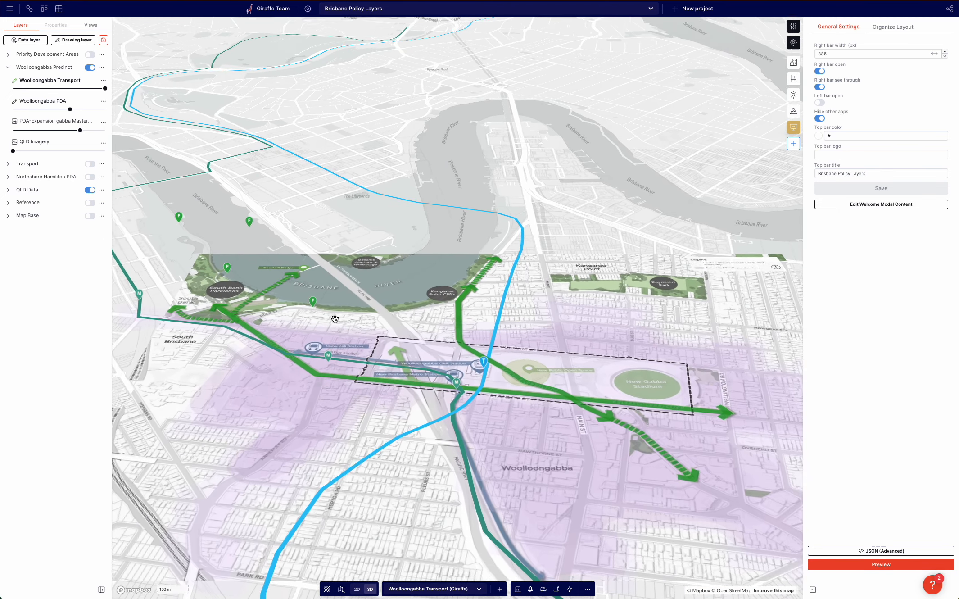
pyautogui.moveTo(337, 312); pyautogui.dragTo(337, 317, button='right')
pyautogui.moveTo(393, 293); pyautogui.dragTo(358, 263)
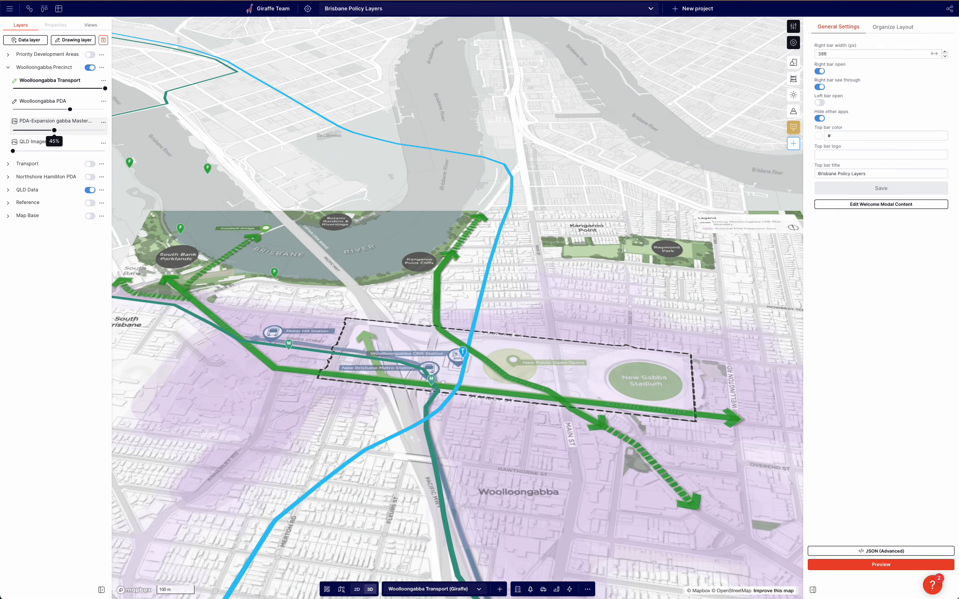
pyautogui.moveTo(80, 130); pyautogui.dragTo(13, 130)
# Reduce the line widths of the pasted teal metro line and blue Cross River Rail line.
pyautogui.moveTo(278, 210); pyautogui.dragTo(310, 207)
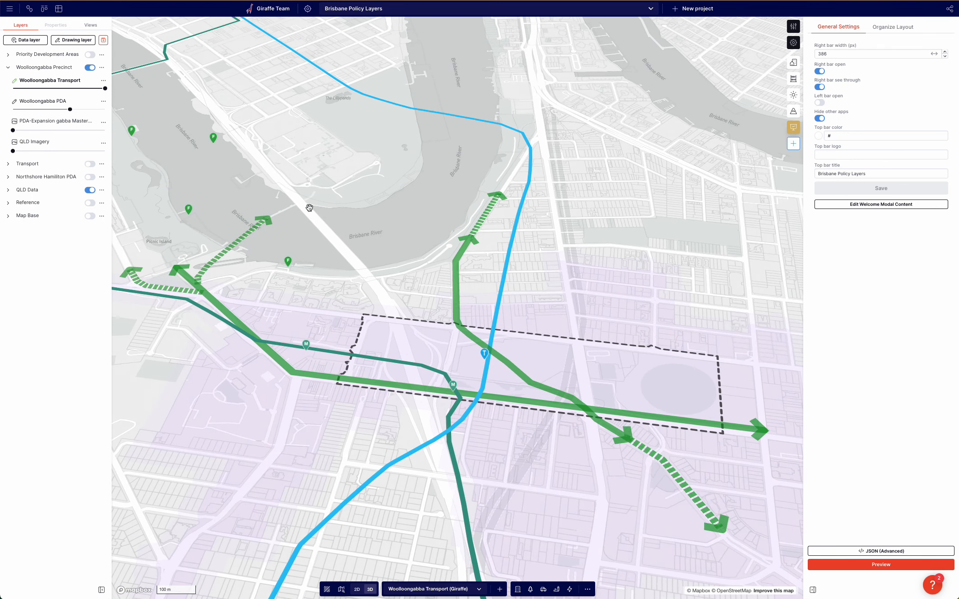
pyautogui.moveTo(356, 243); pyautogui.dragTo(418, 236)
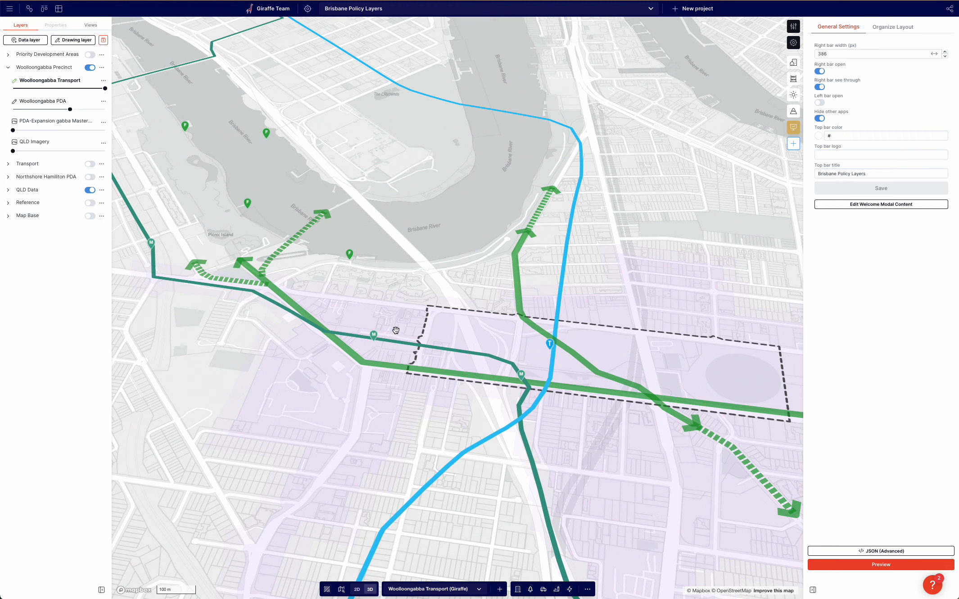
pyautogui.click(208, 288)
pyautogui.click(193, 280)
pyautogui.click(134, 208)
pyautogui.moveTo(70, 169); pyautogui.dragTo(16, 167)
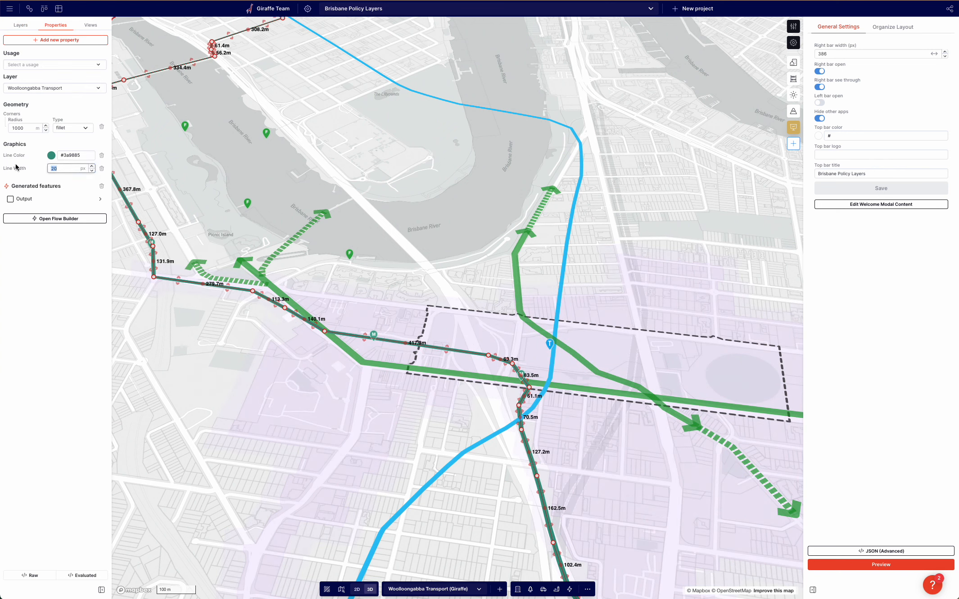
pyautogui.click(570, 229)
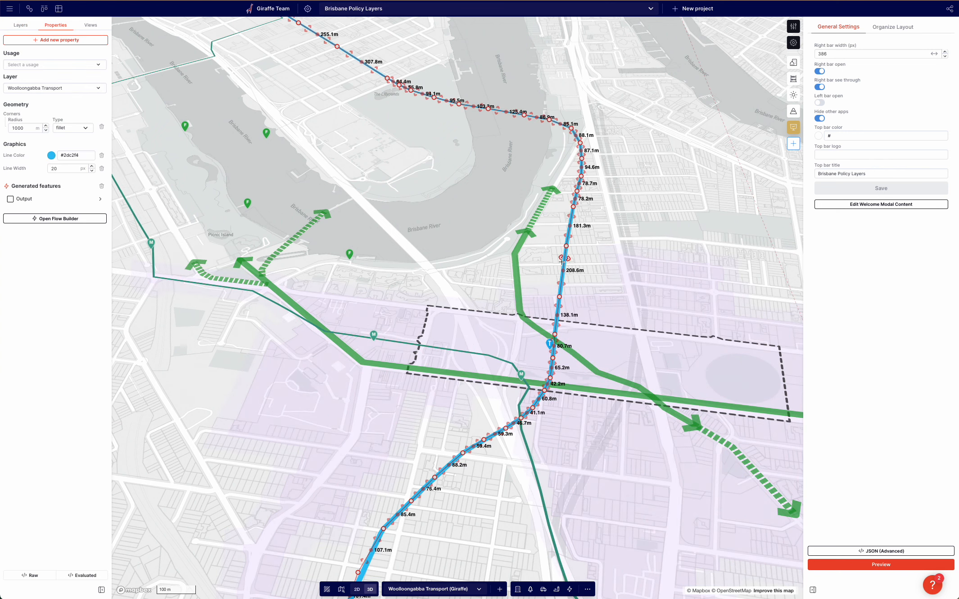
pyautogui.moveTo(67, 169); pyautogui.dragTo(9, 163)
pyautogui.click(399, 241)
pyautogui.moveTo(403, 252)
pyautogui.mouseDown(button='right')
pyautogui.moveTo(432, 247)
pyautogui.moveTo(355, 259)
pyautogui.moveTo(393, 271)
pyautogui.mouseUp(button='right')
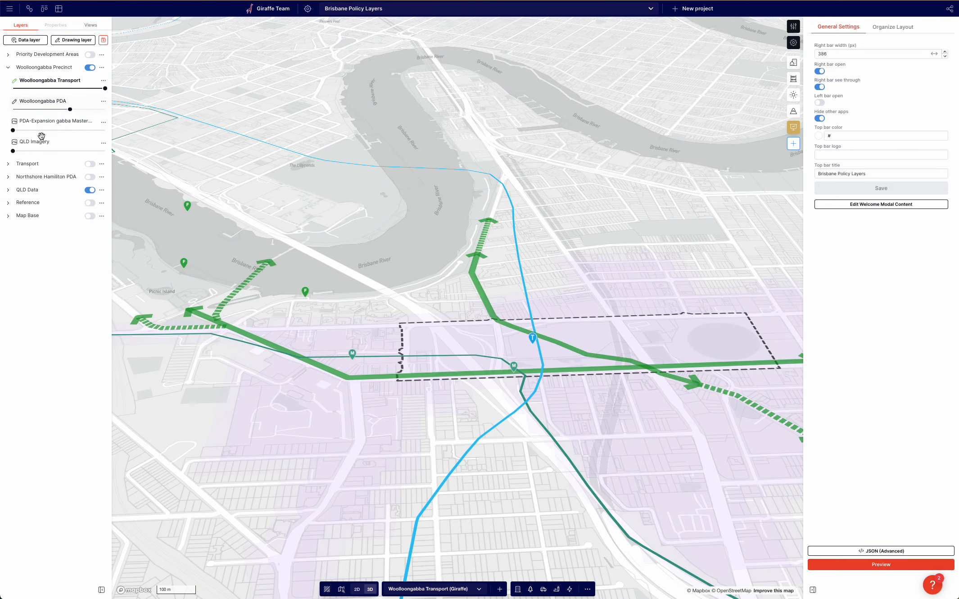
# Set the PDA-Expansion gabba Masterplan layer opacity to 86%.
pyautogui.moveTo(41, 131); pyautogui.dragTo(73, 131)
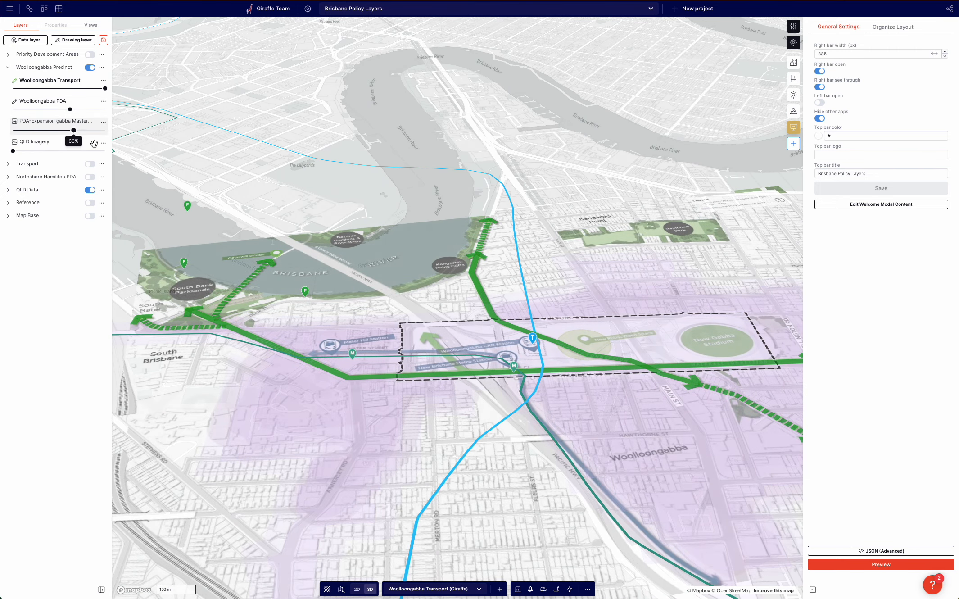
pyautogui.click(357, 588)
# Create a new drawing layer named Annotations.
pyautogui.click(73, 40)
pyautogui.write('Annotatt')
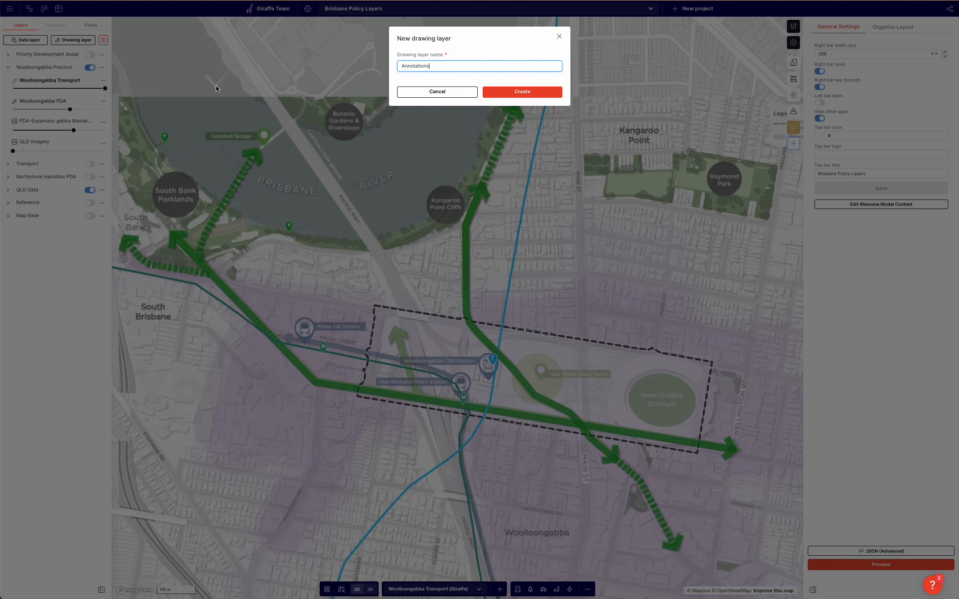
pyautogui.click(535, 96)
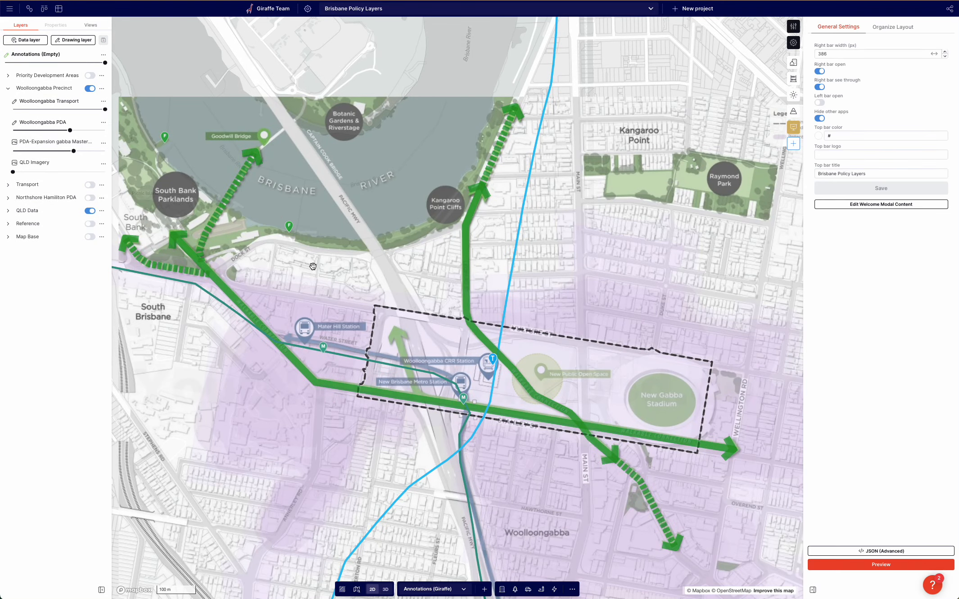
# Add a text annotation point on the New Public Open Space site inside the PDA boundary.
pyautogui.moveTo(380, 275); pyautogui.dragTo(358, 244)
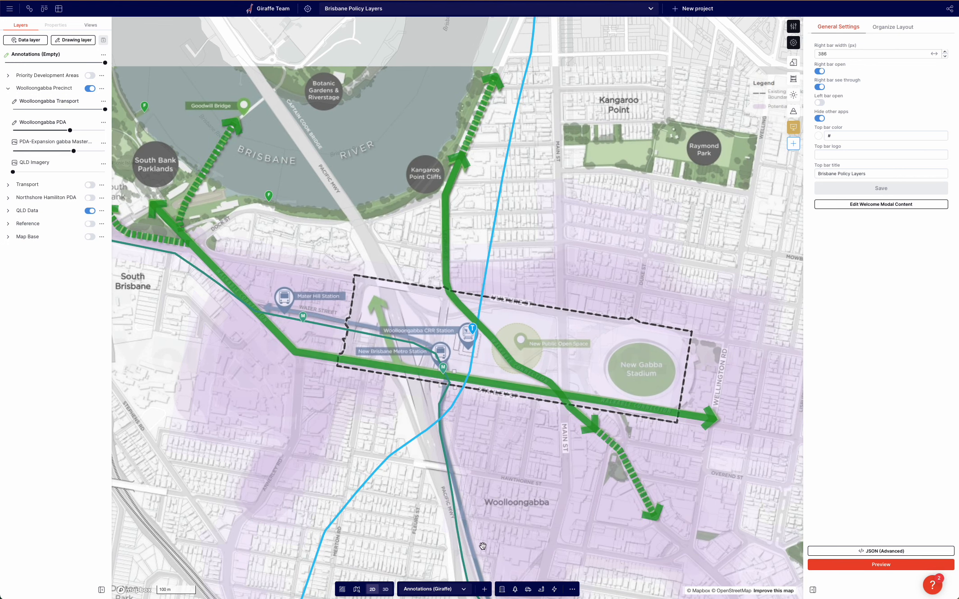
pyautogui.click(541, 589)
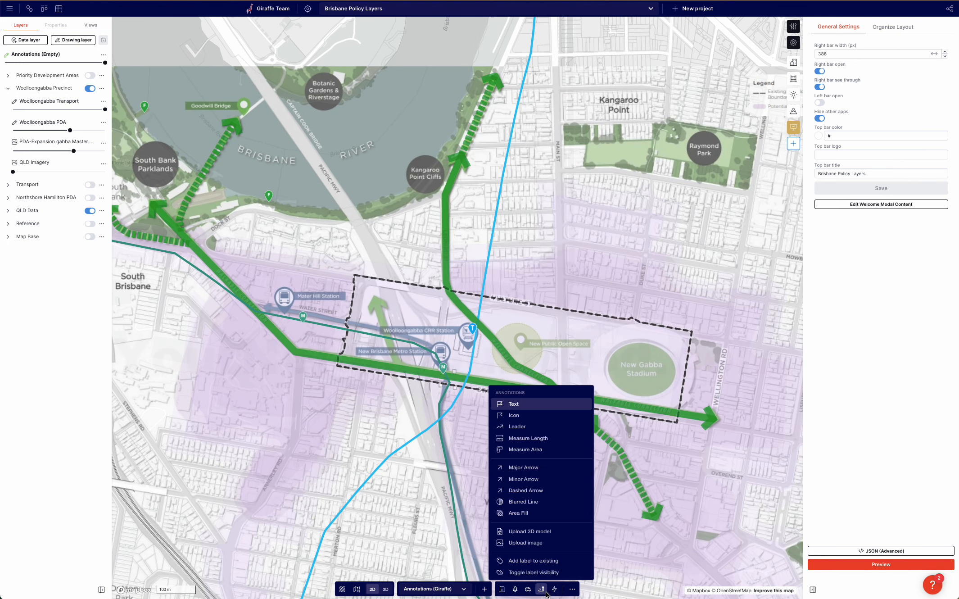
pyautogui.click(523, 405)
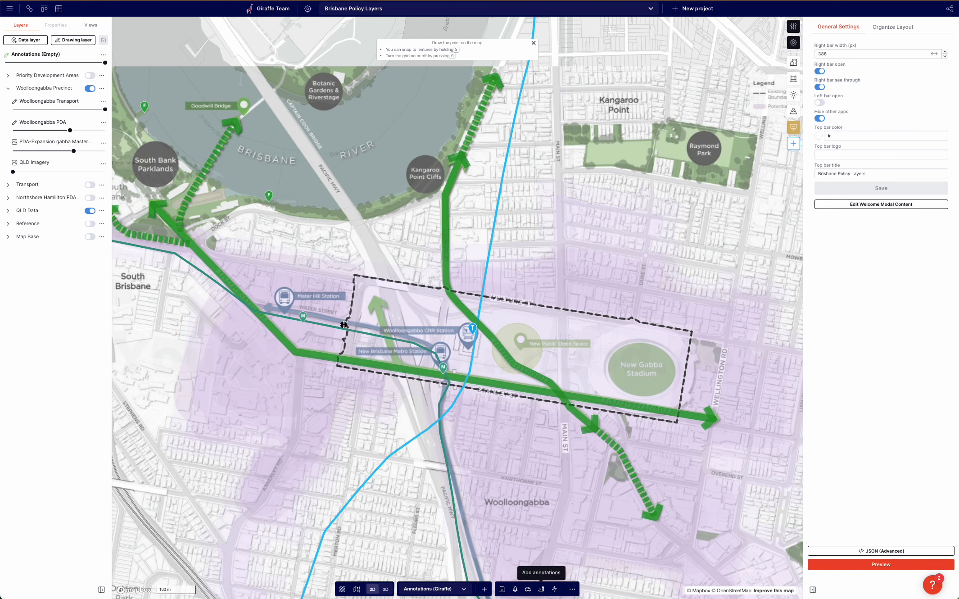
pyautogui.click(596, 350)
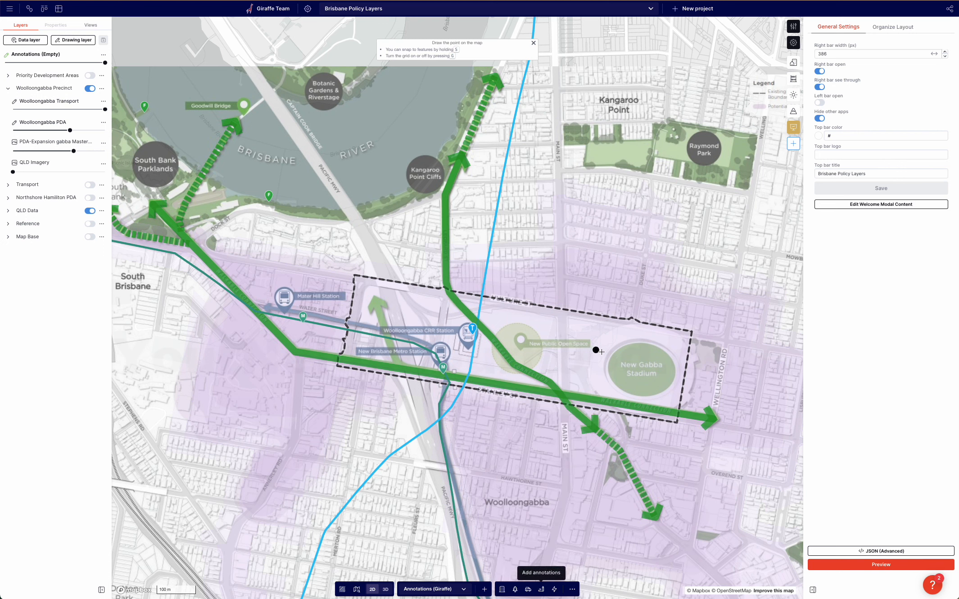
pyautogui.click(521, 345)
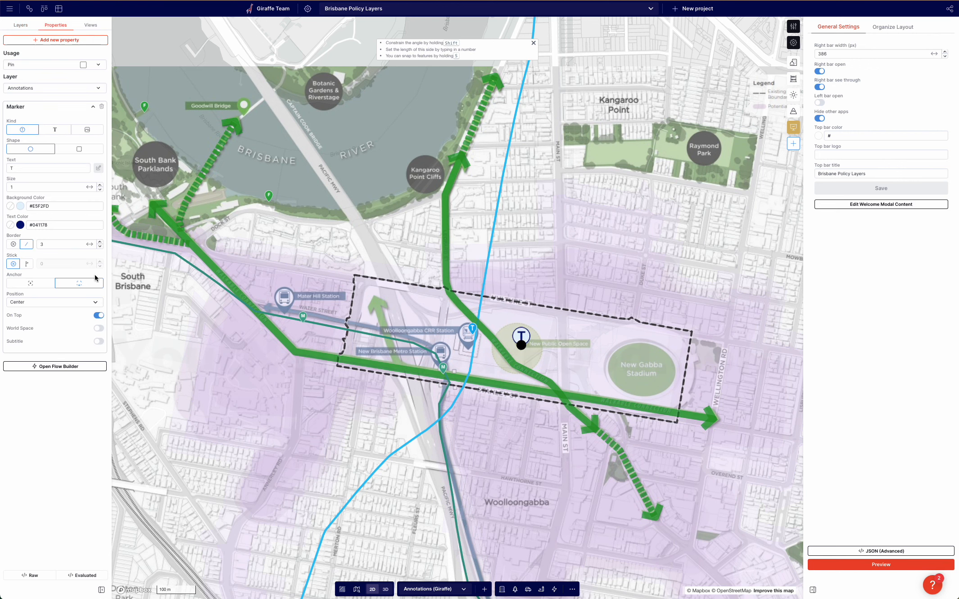
# Set the annotation marker to text kind reading New Public Open Space.
pyautogui.click(54, 129)
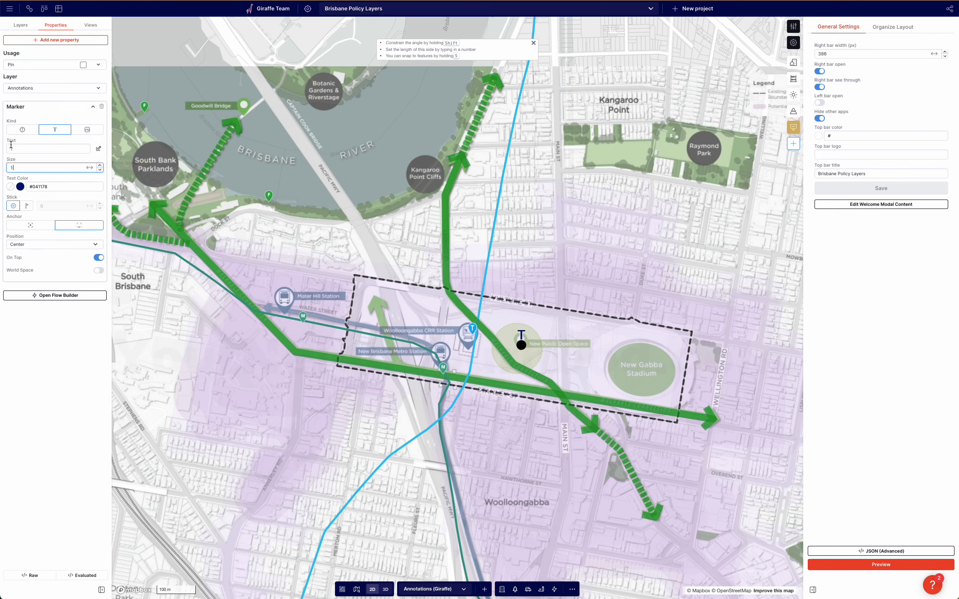
pyautogui.click(11, 148)
pyautogui.write('T')
pyautogui.click(99, 149)
pyautogui.click(404, 95)
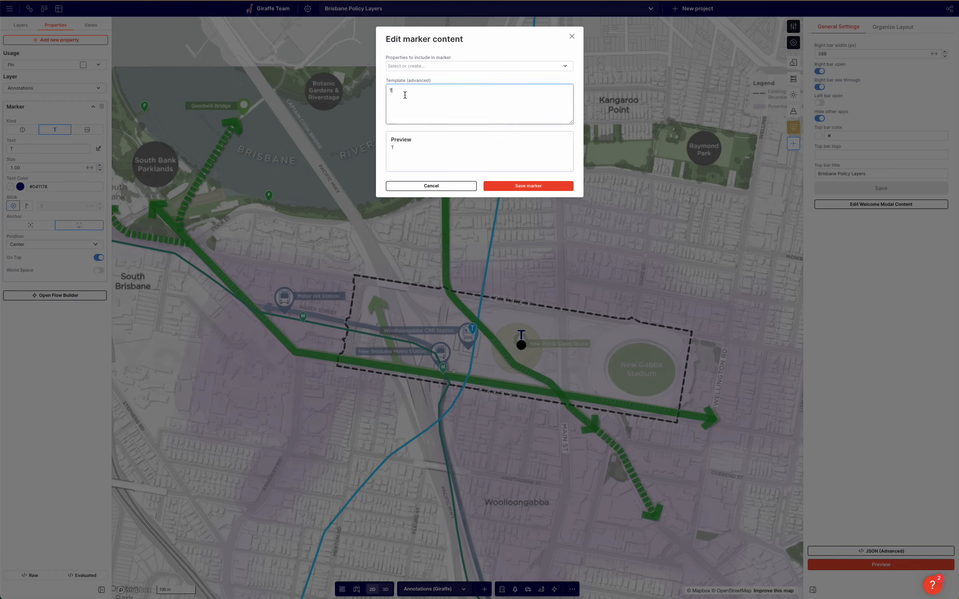
pyautogui.press('BackSpace')
pyautogui.write('New Public Open Space')
pyautogui.click(531, 187)
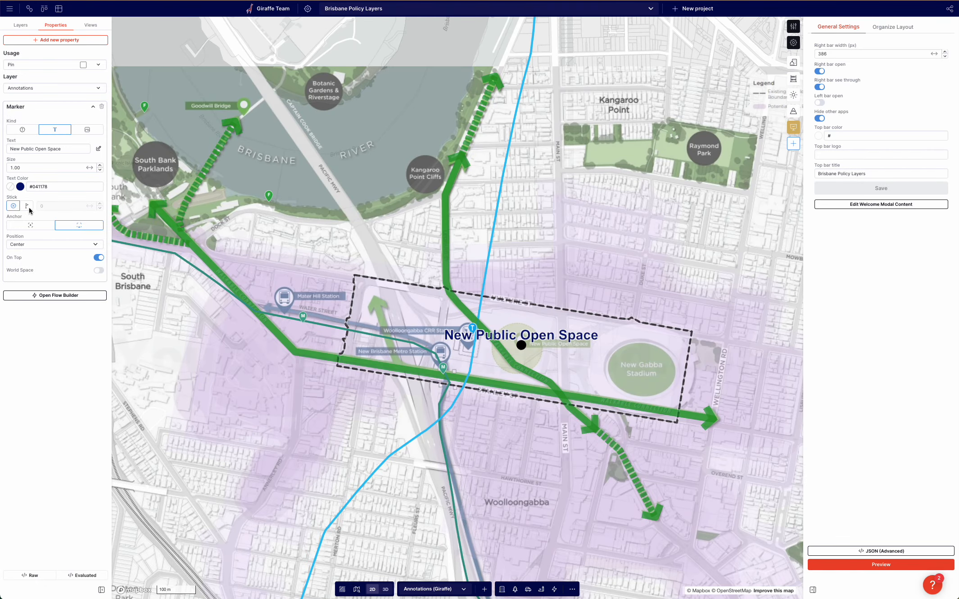
# Colour the annotation text green #0c8310 and set its size to 0.5.
pyautogui.click(21, 187)
pyautogui.moveTo(56, 281); pyautogui.dragTo(39, 281)
pyautogui.moveTo(79, 251); pyautogui.dragTo(85, 242)
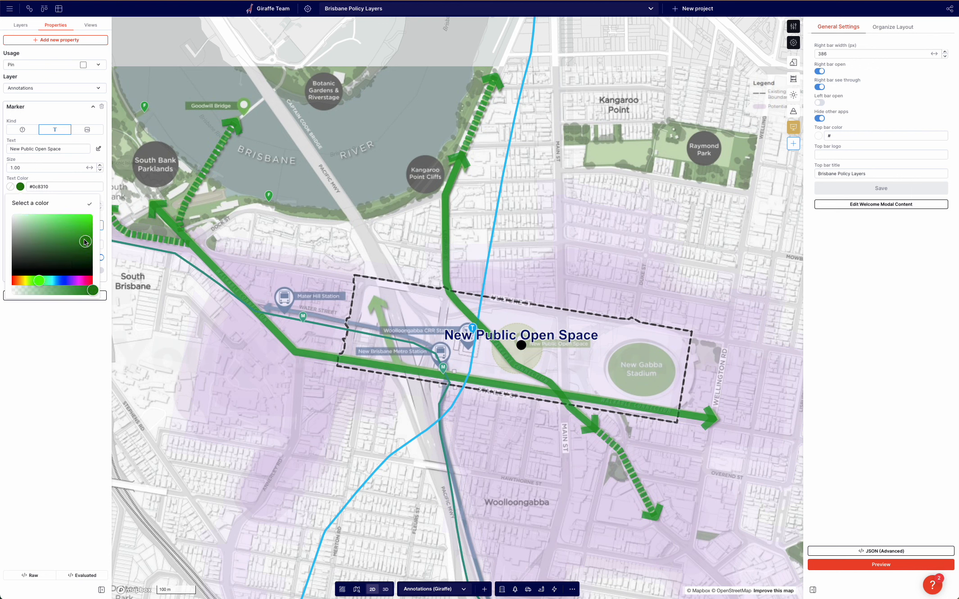
pyautogui.click(76, 161)
pyautogui.doubleClick(15, 167)
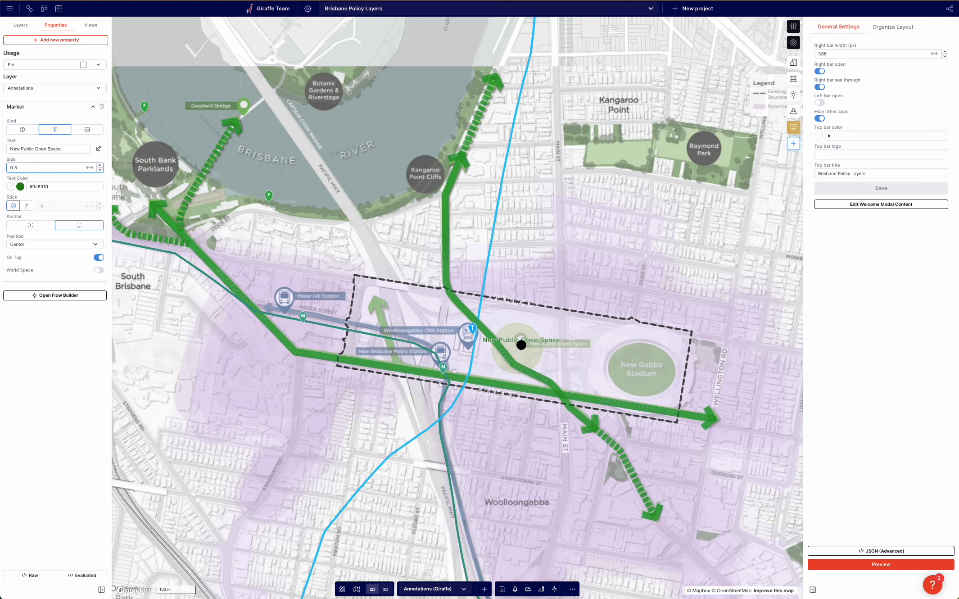
# Set the annotation label's position to End.
pyautogui.click(36, 245)
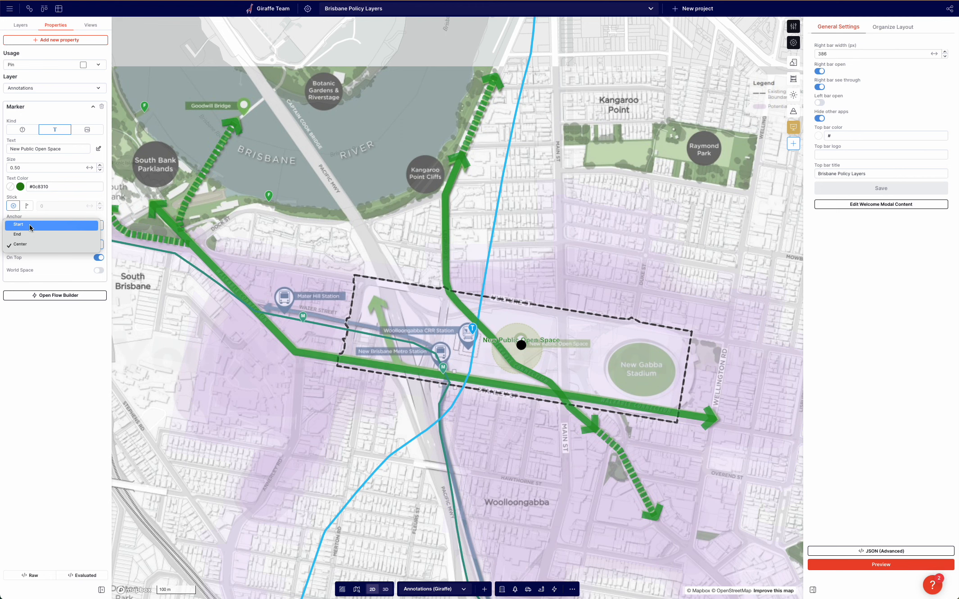
pyautogui.click(29, 224)
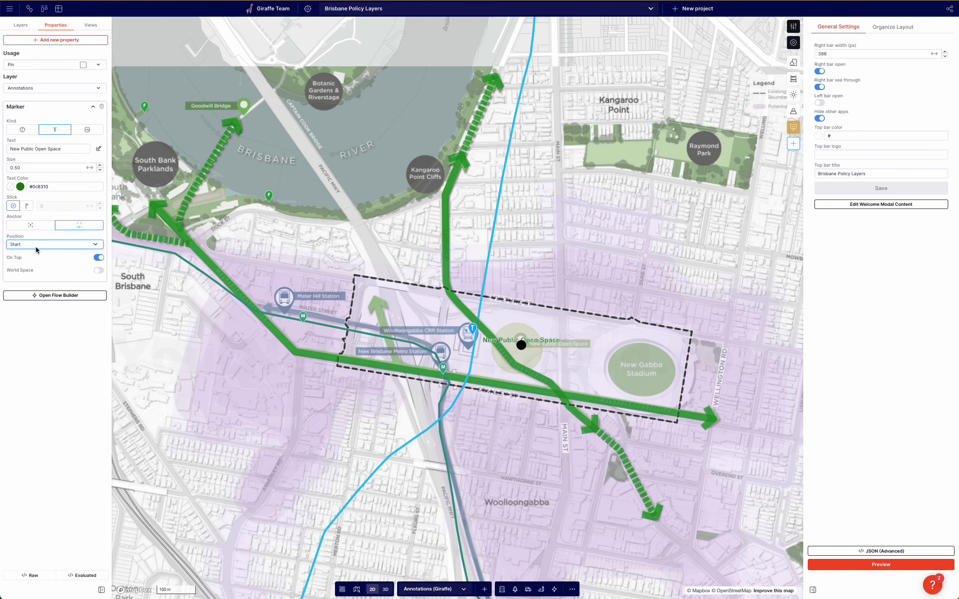
pyautogui.click(36, 245)
pyautogui.click(30, 251)
# Give the annotation a stick of 30 and change its anchor option.
pyautogui.click(44, 225)
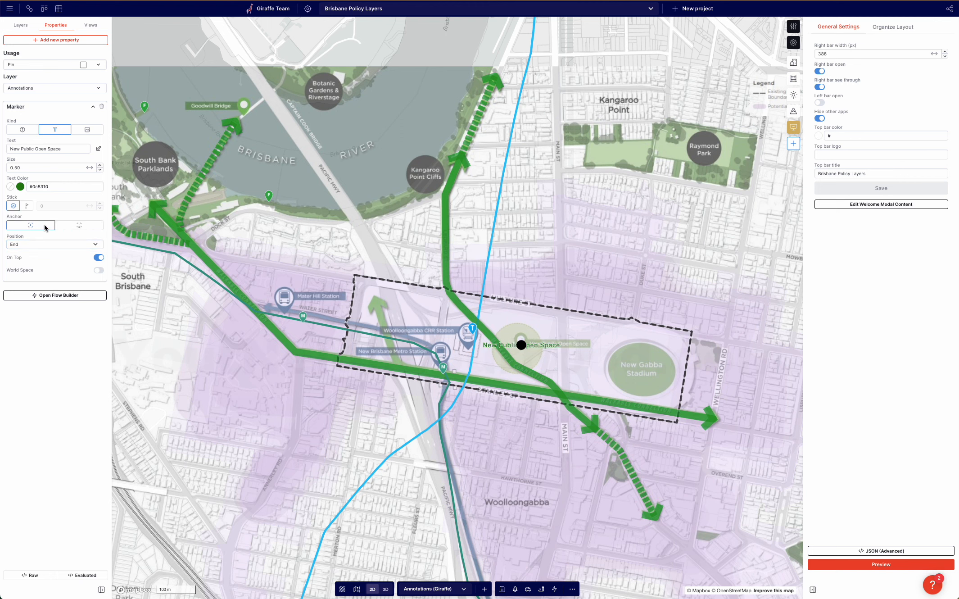
pyautogui.click(25, 206)
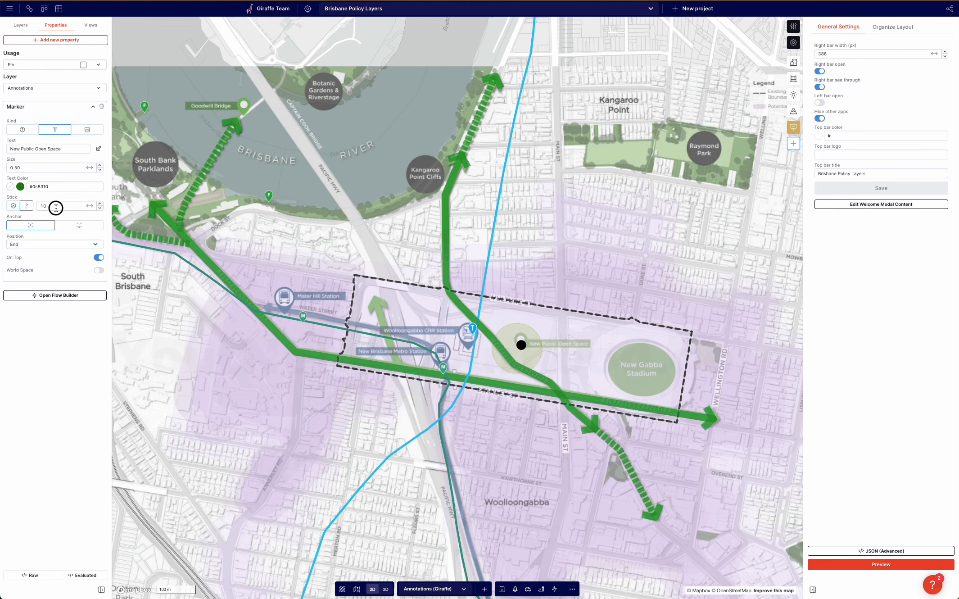
pyautogui.click(15, 206)
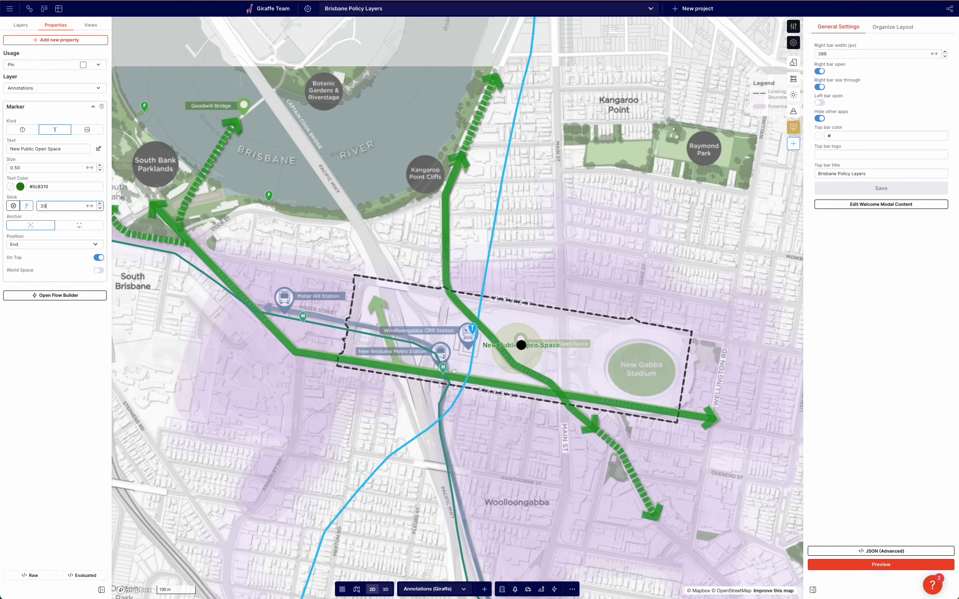
pyautogui.click(67, 227)
pyautogui.click(180, 360)
# View the map in 3D and select the New Public Open Space annotation pin to inspect it.
pyautogui.click(386, 589)
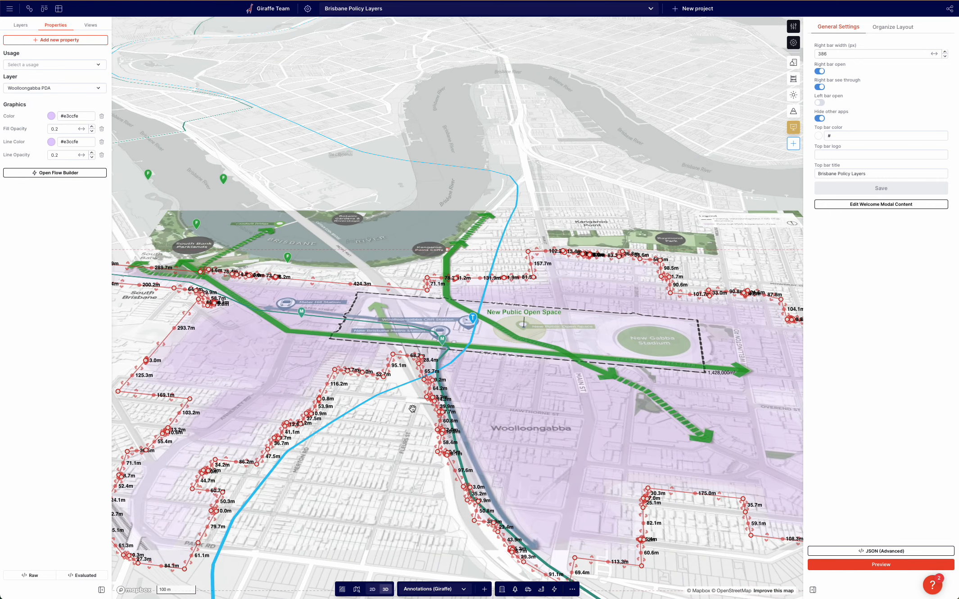
pyautogui.click(379, 198)
pyautogui.click(524, 327)
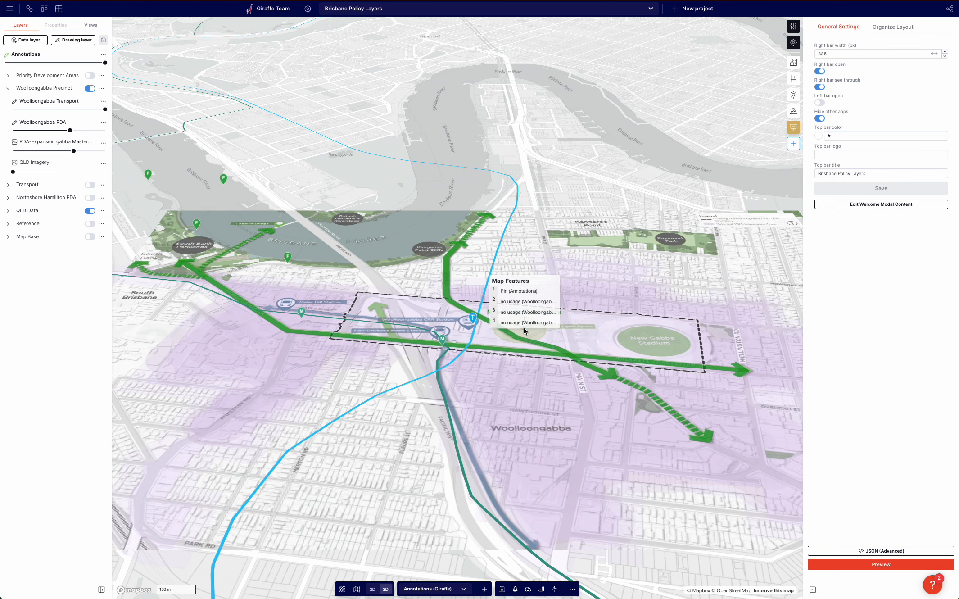
pyautogui.click(515, 295)
pyautogui.click(515, 295)
pyautogui.moveTo(534, 321)
pyautogui.mouseDown(button='right')
pyautogui.moveTo(538, 350)
pyautogui.moveTo(535, 333)
pyautogui.mouseUp(button='right')
pyautogui.scroll(3, 538, 351)
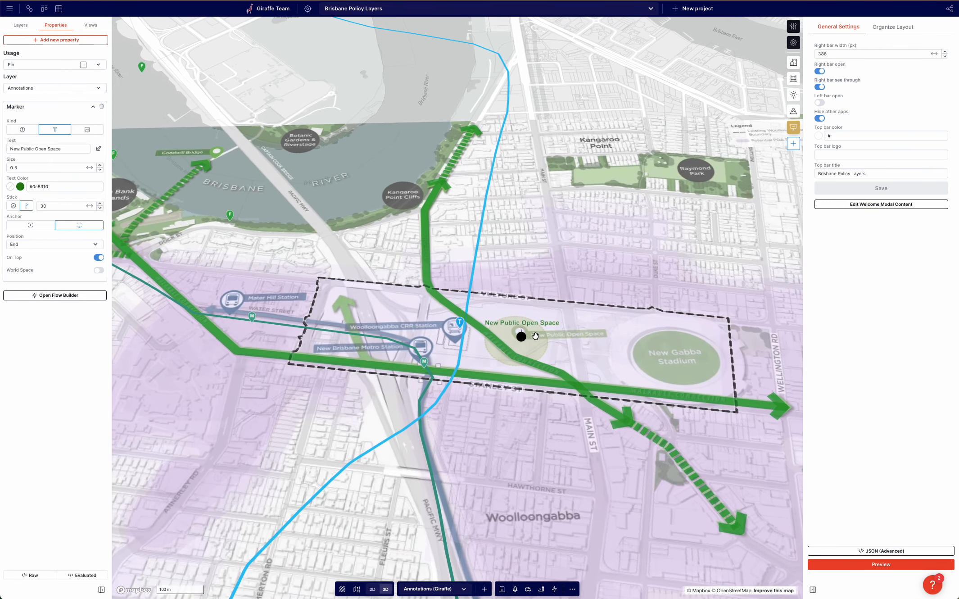
# Duplicate the New Public Open Space annotation pin onto the stadium and rename the copy "New Gabba Stadium".
pyautogui.click(317, 90)
pyautogui.click(520, 339)
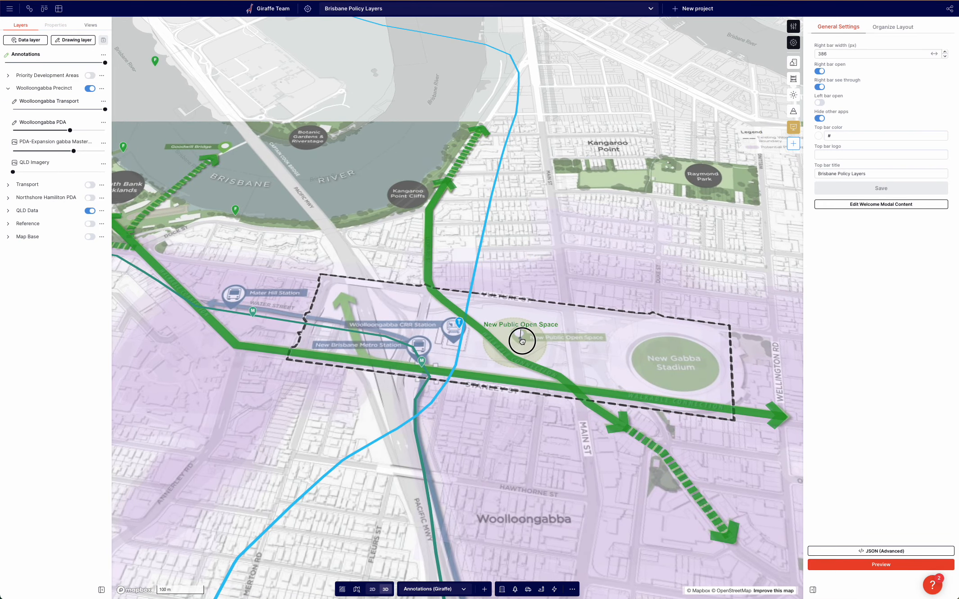
pyautogui.click(508, 306)
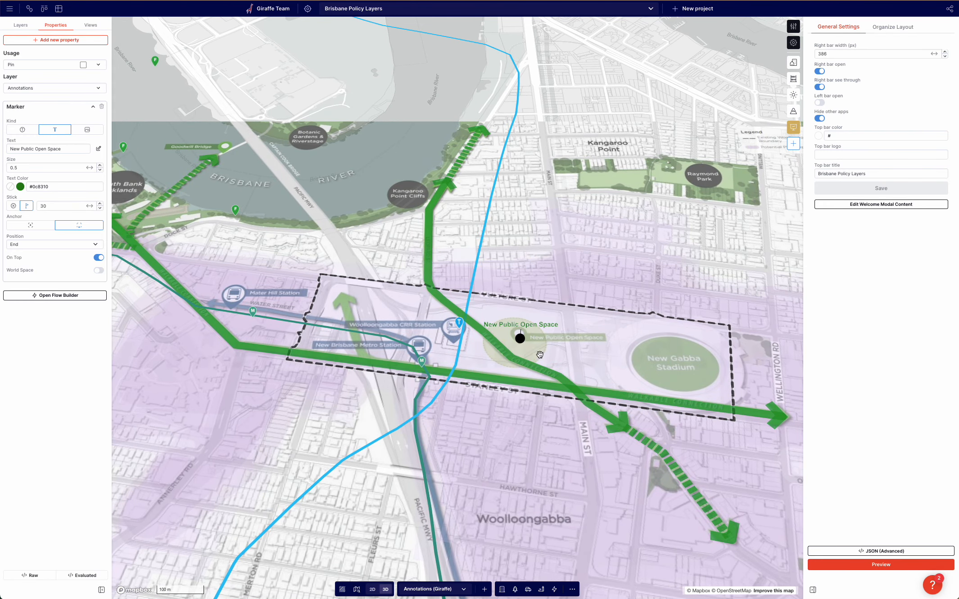
pyautogui.moveTo(520, 340); pyautogui.dragTo(666, 360)
pyautogui.tripleClick(69, 150)
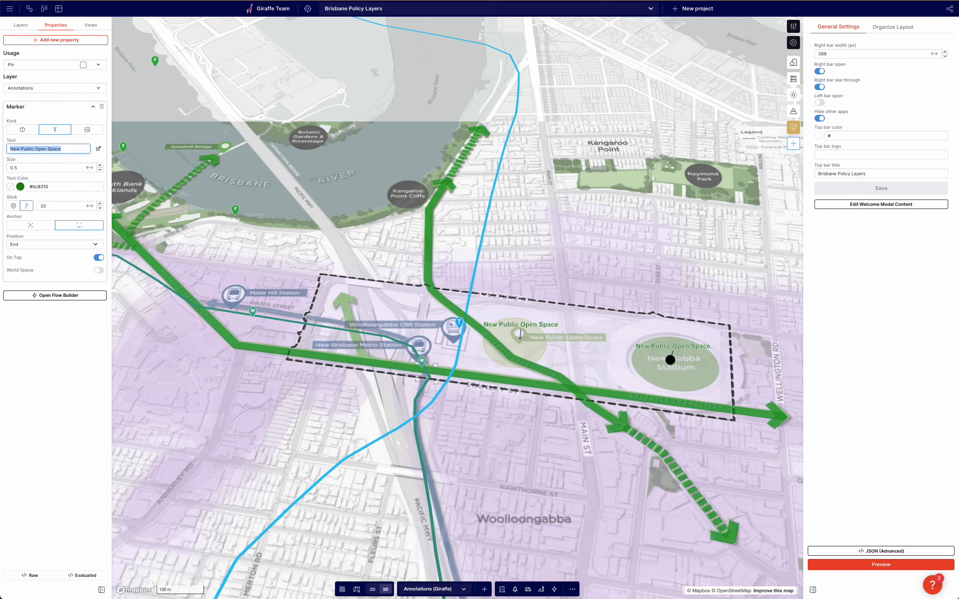
pyautogui.write('New Gabba Stadium')
pyautogui.click(201, 56)
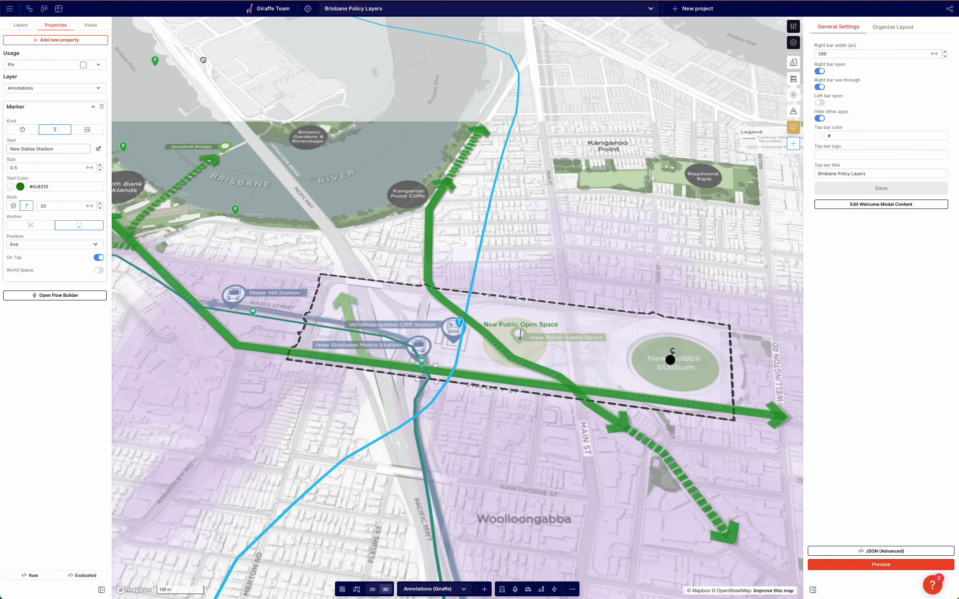
# Lower the opacity of the PDA-Expansion gabba Masterplan layer.
pyautogui.rightClick(578, 379)
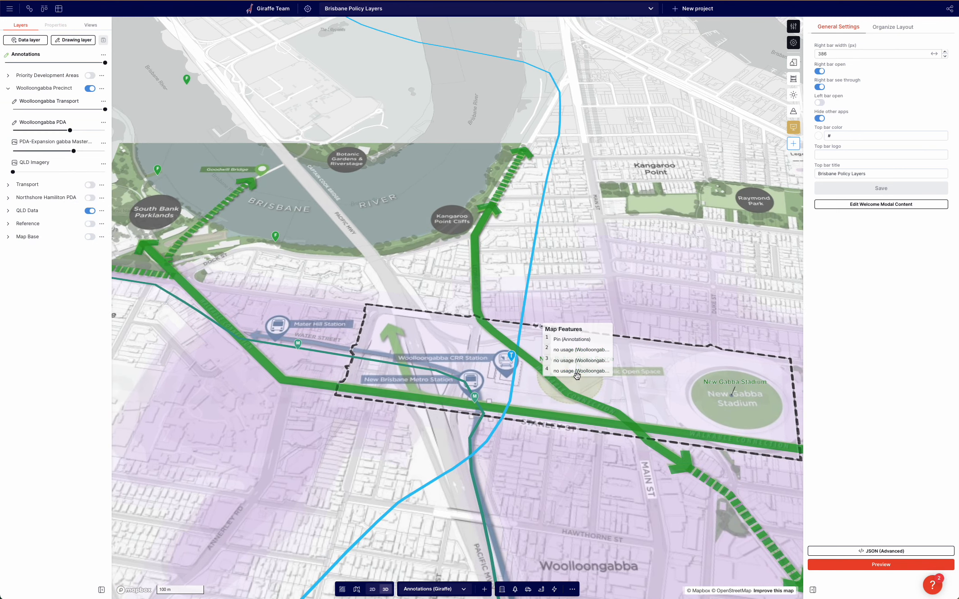
pyautogui.click(350, 214)
pyautogui.moveTo(364, 210); pyautogui.dragTo(342, 219)
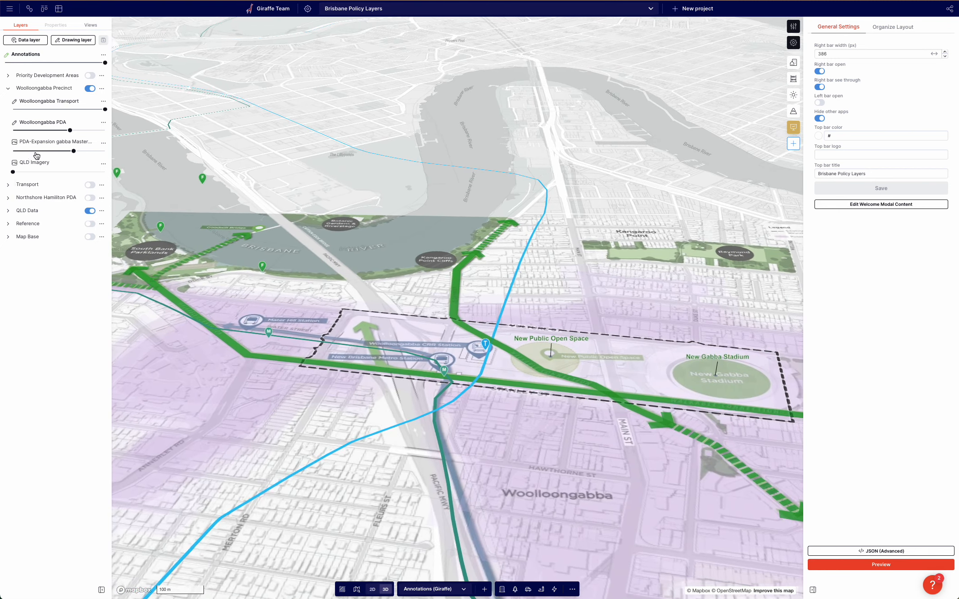
pyautogui.moveTo(73, 151)
pyautogui.mouseDown()
pyautogui.moveTo(13, 151)
pyautogui.moveTo(63, 151)
pyautogui.mouseUp()
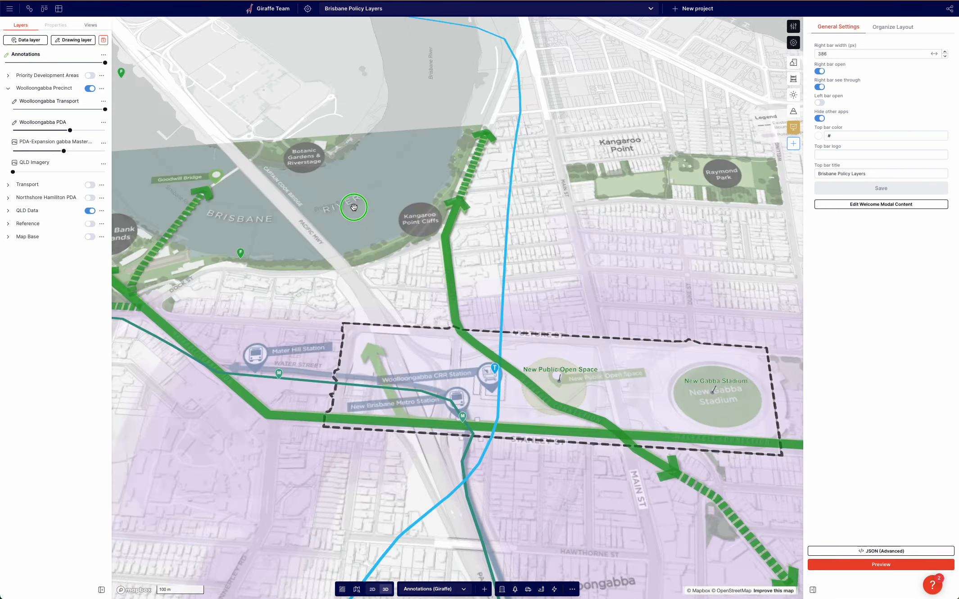
# Switch to the 2D view and place a point at the centre of the New Public Open Space circle.
pyautogui.moveTo(354, 207); pyautogui.dragTo(252, 175)
pyautogui.scroll(3, 457, 311)
pyautogui.click(372, 588)
pyautogui.click(572, 589)
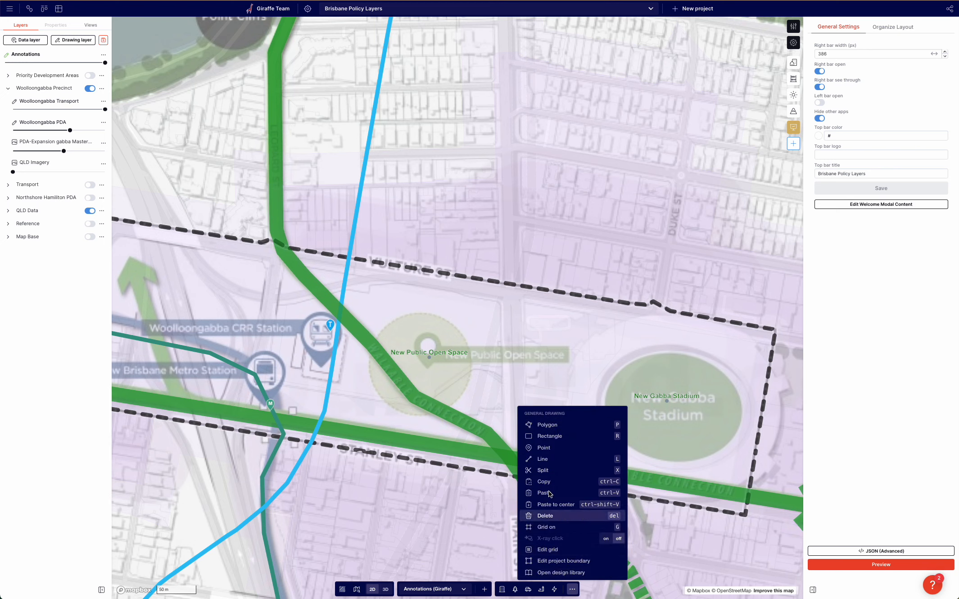
pyautogui.click(548, 448)
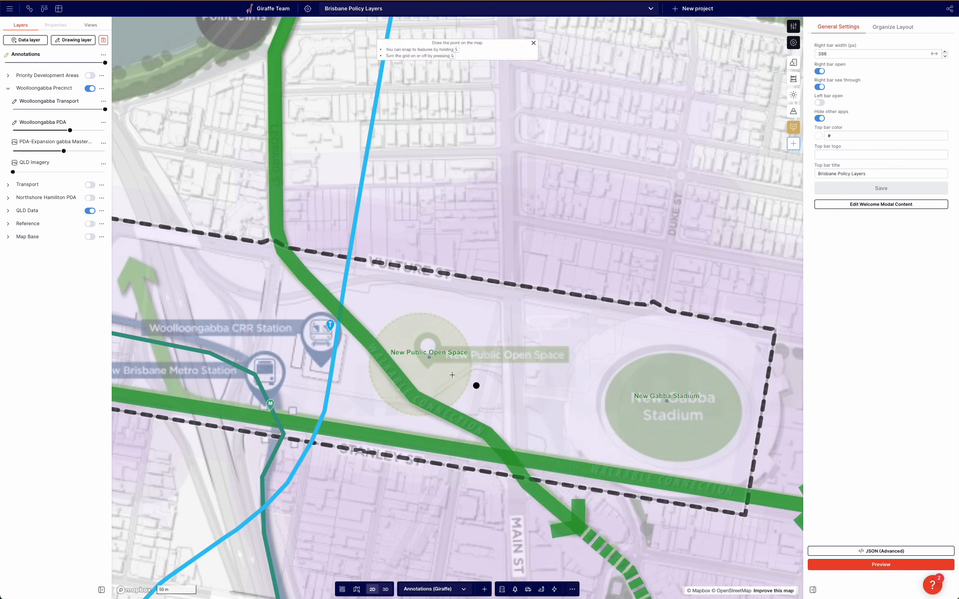
pyautogui.click(416, 365)
# Run the offset command on the point to turn it into a circular polygon.
pyautogui.write('offset')
pyautogui.press('Return')
pyautogui.click(472, 365)
pyautogui.scroll(3, 429, 372)
# Add a Color property to the new circular polygon.
pyautogui.click(62, 42)
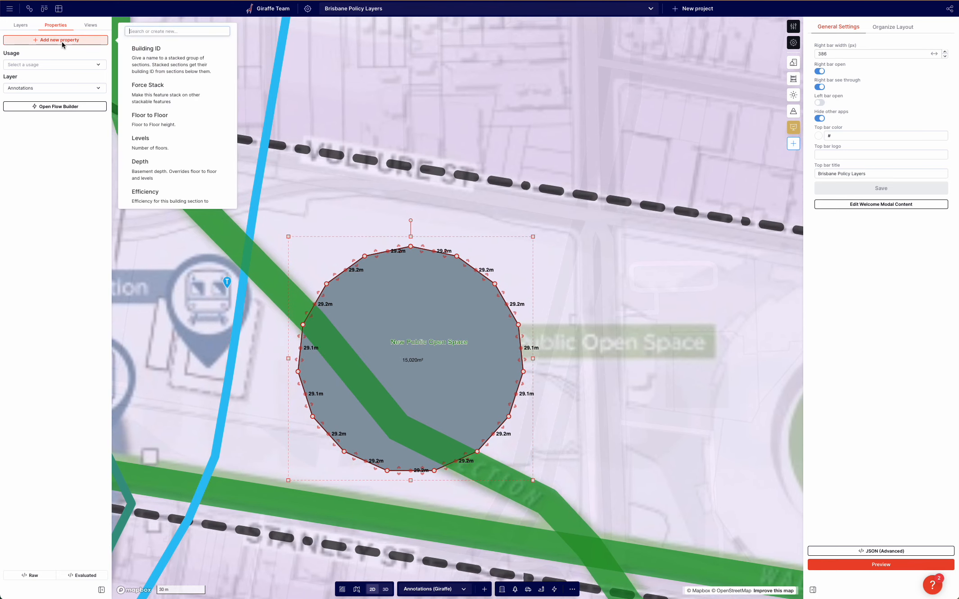
pyautogui.write('color')
pyautogui.press('Return')
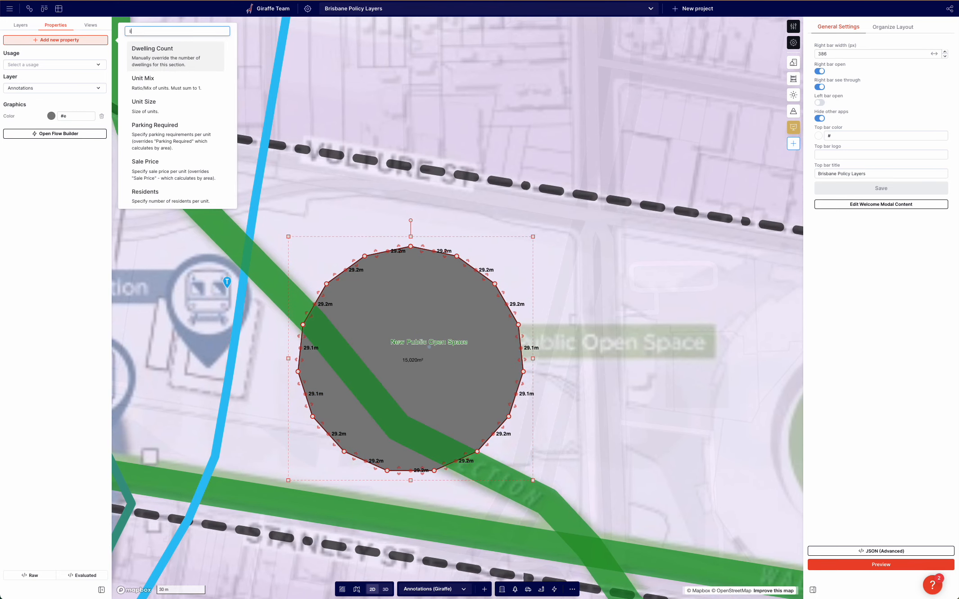